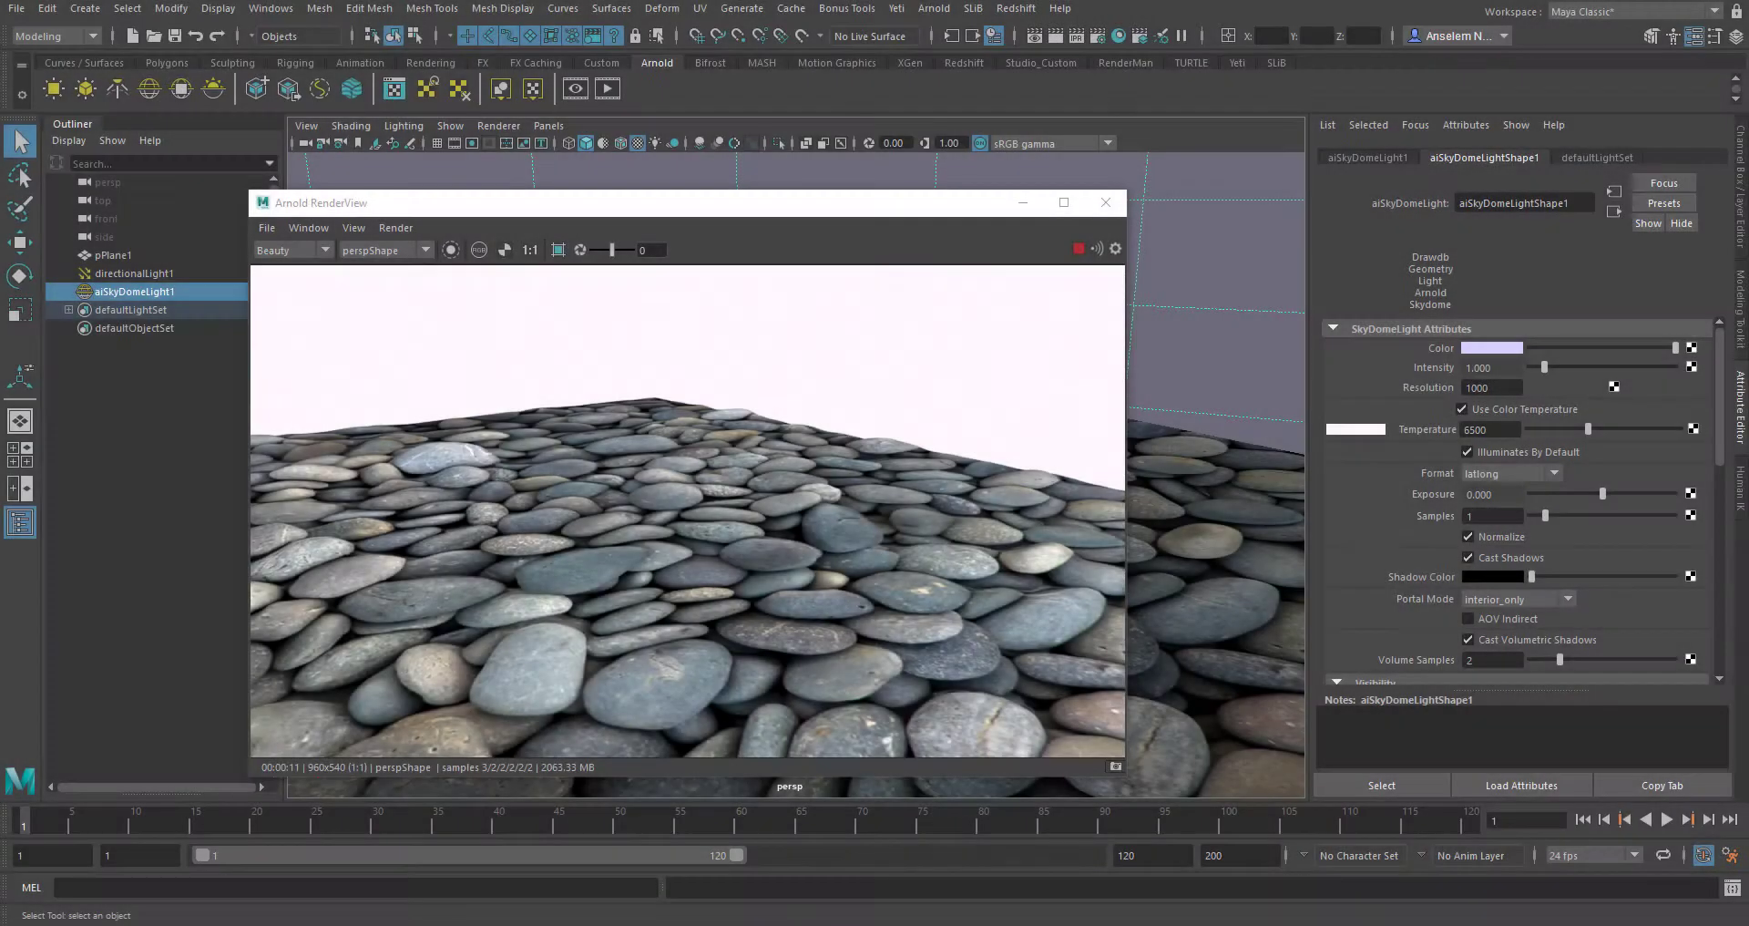
Move the Arnold RenderView aside, shrink it, and orbit the persp view to a fresh angle on the pebble plane.
left_click_drag(781, 202, 1476, 146)
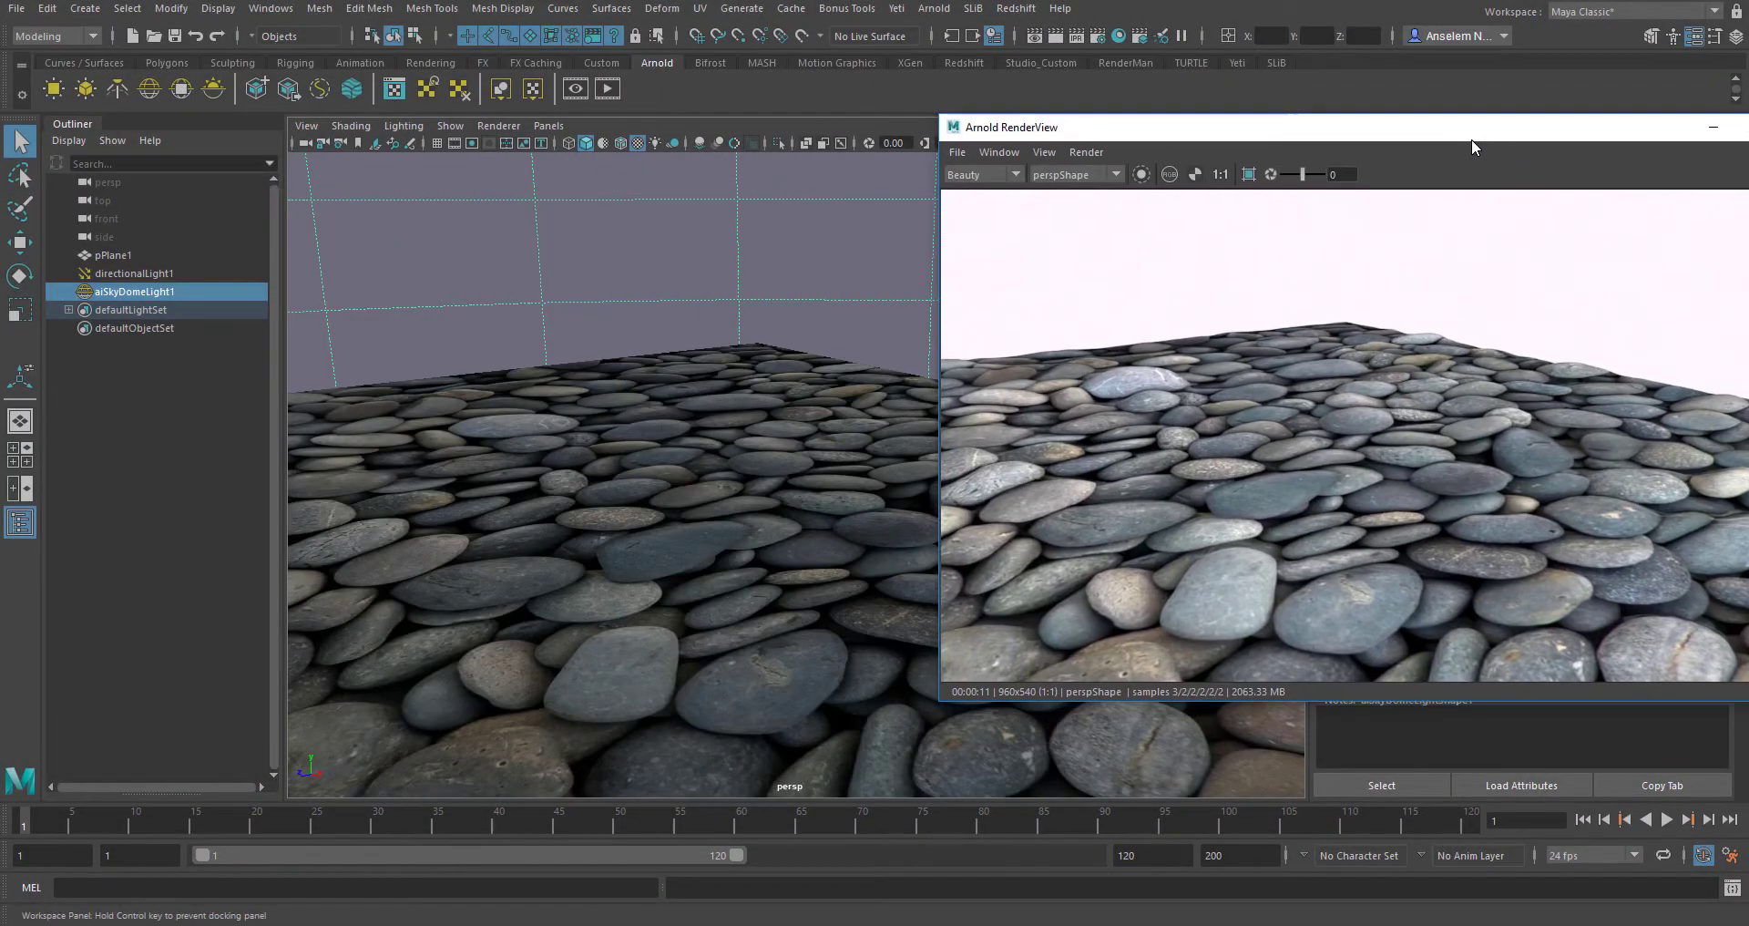
right_click_drag(674, 662, 679, 625, "alt")
left_click_drag(1432, 132, 818, 143)
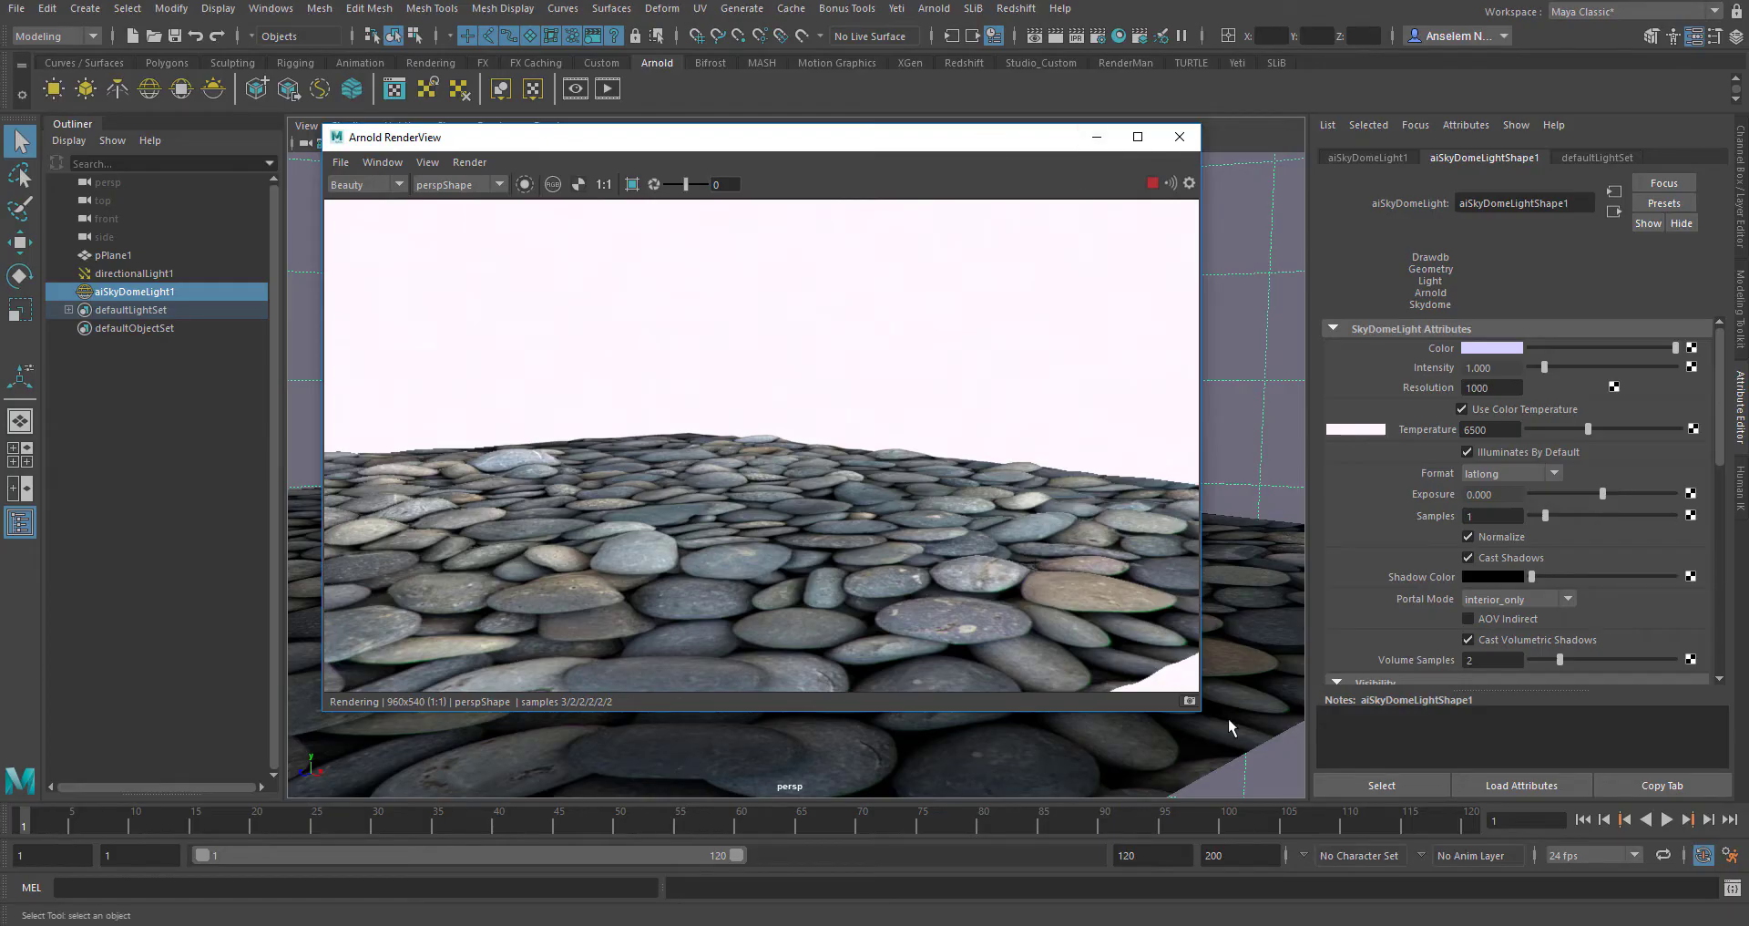
left_click_drag(1197, 717, 836, 518)
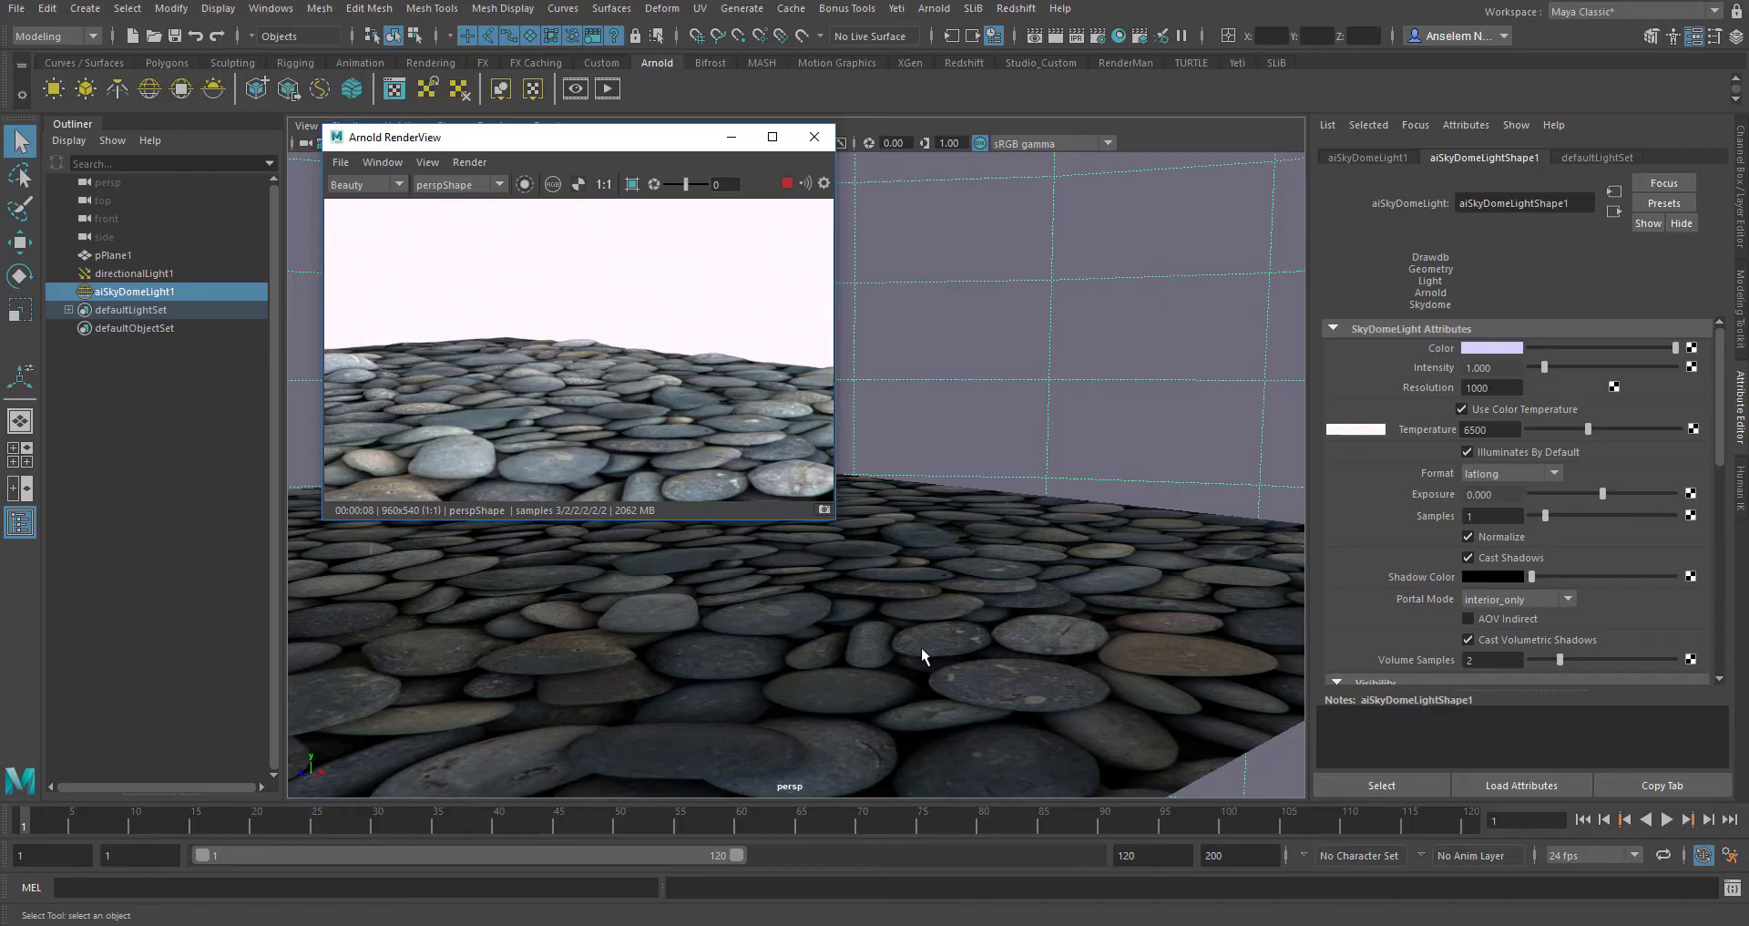
left_click_drag(921, 647, 964, 626, "alt")
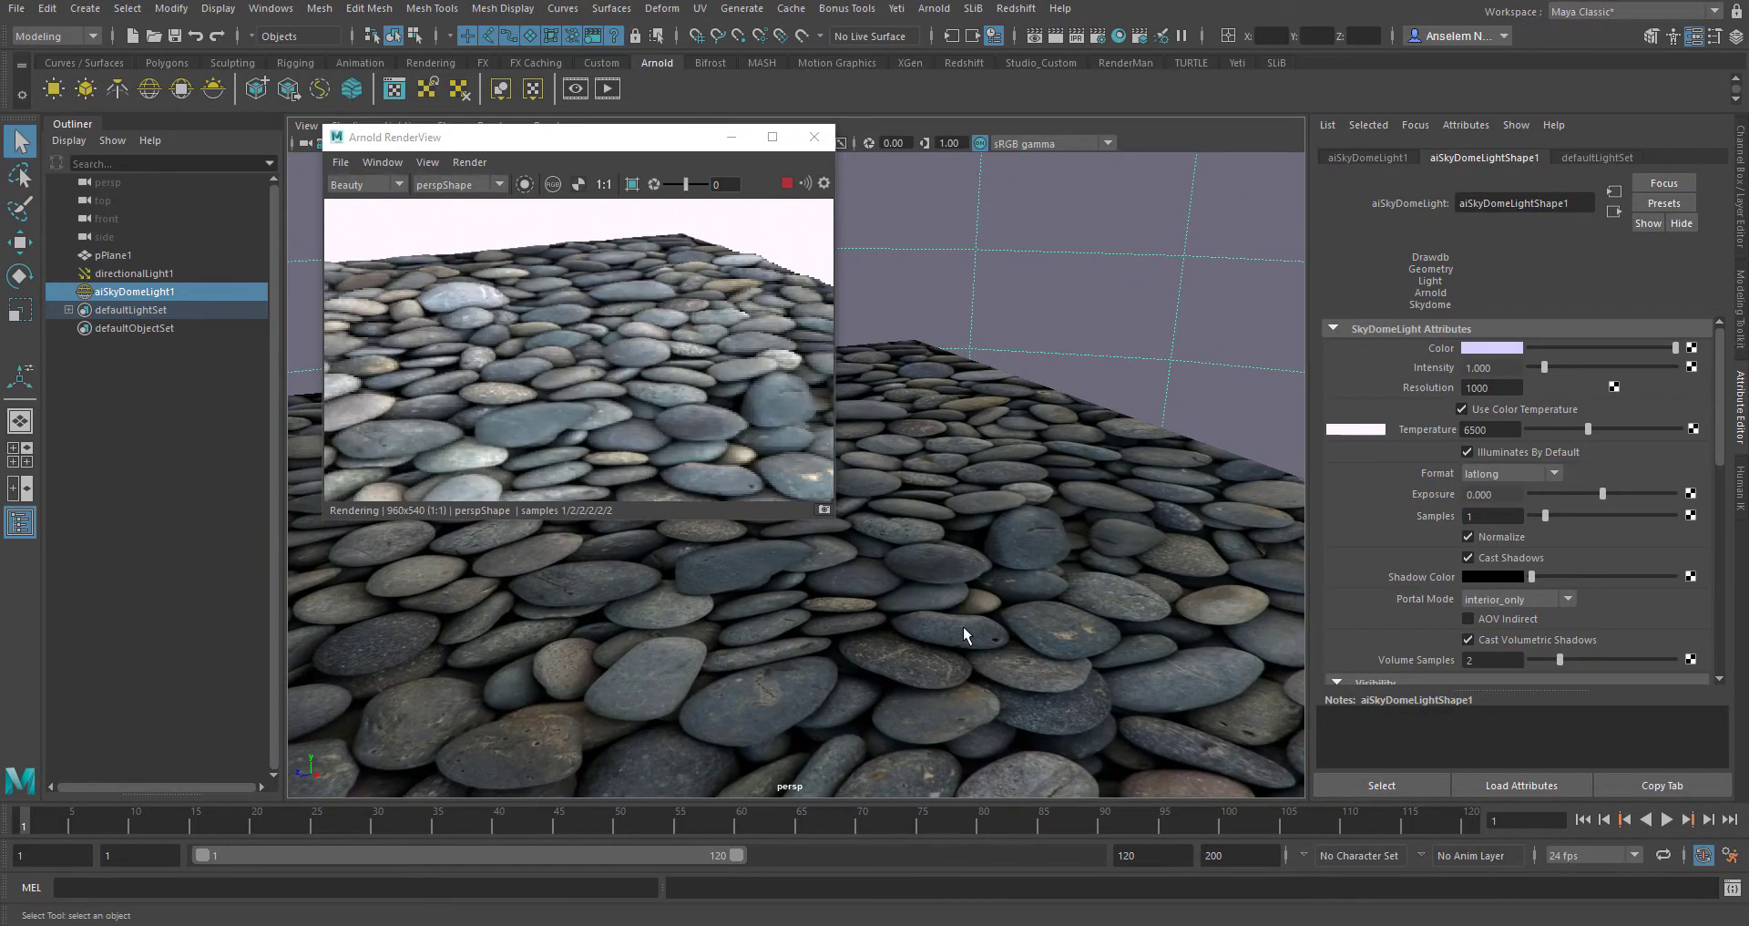
Select pPlane1 and expand its Arnold section down to the Subdivision and Displacement attributes.
left_click(950, 567)
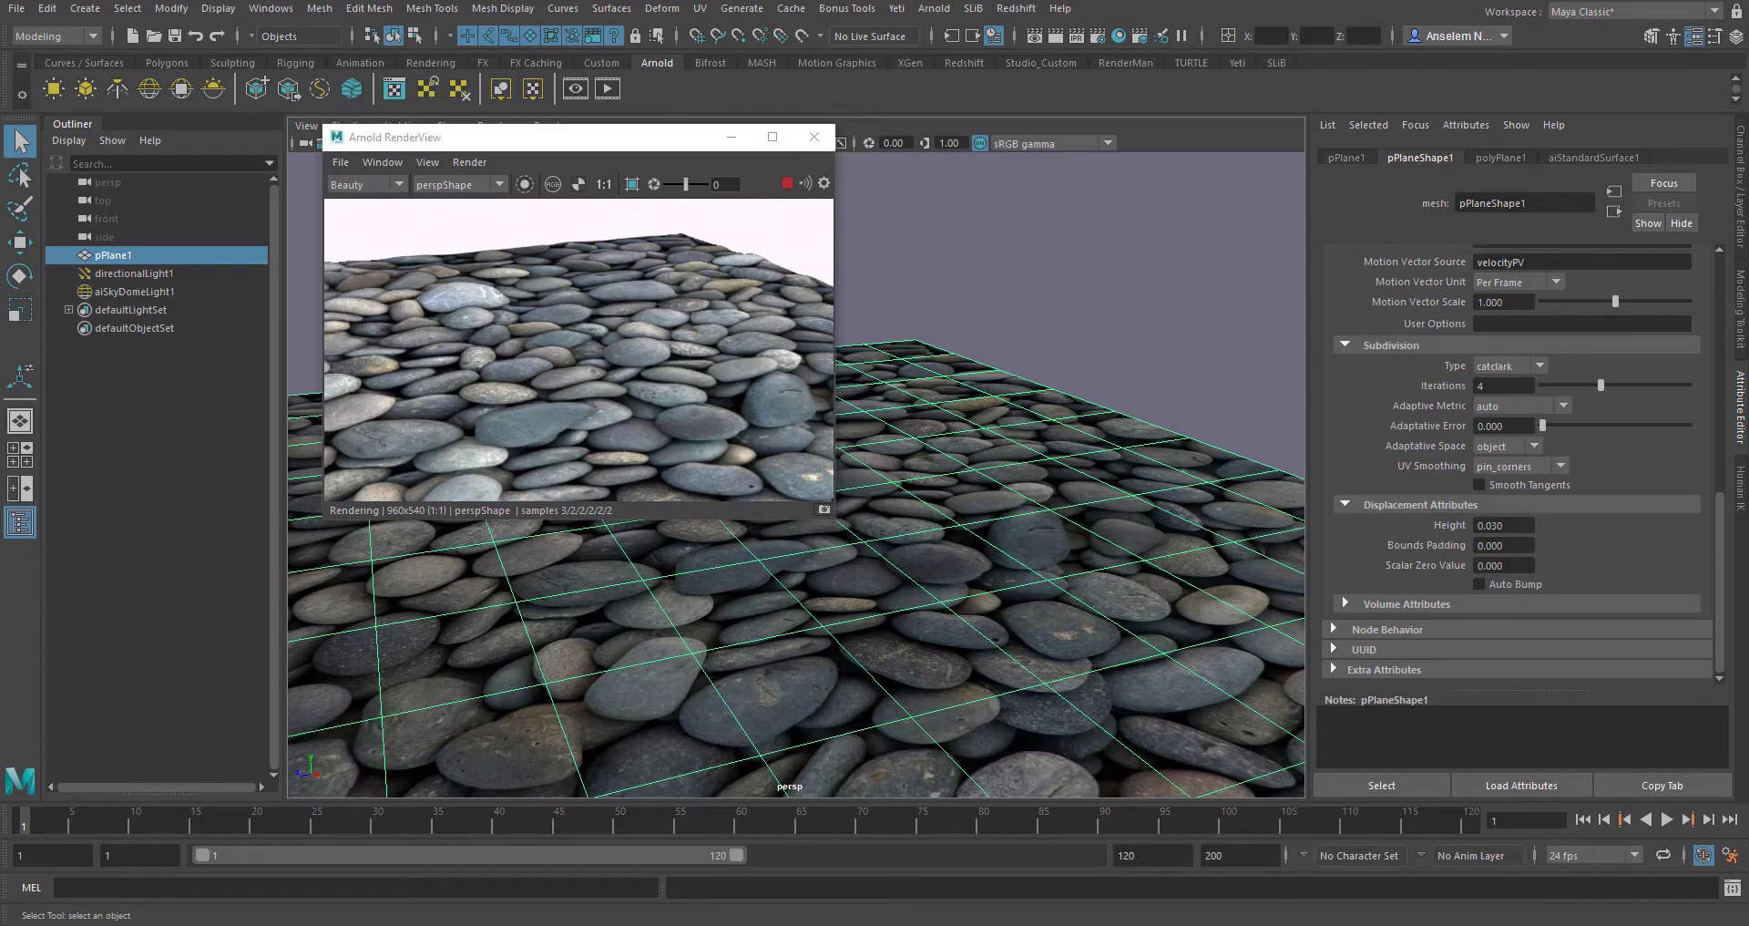
scroll(1512, 464, "up", 6)
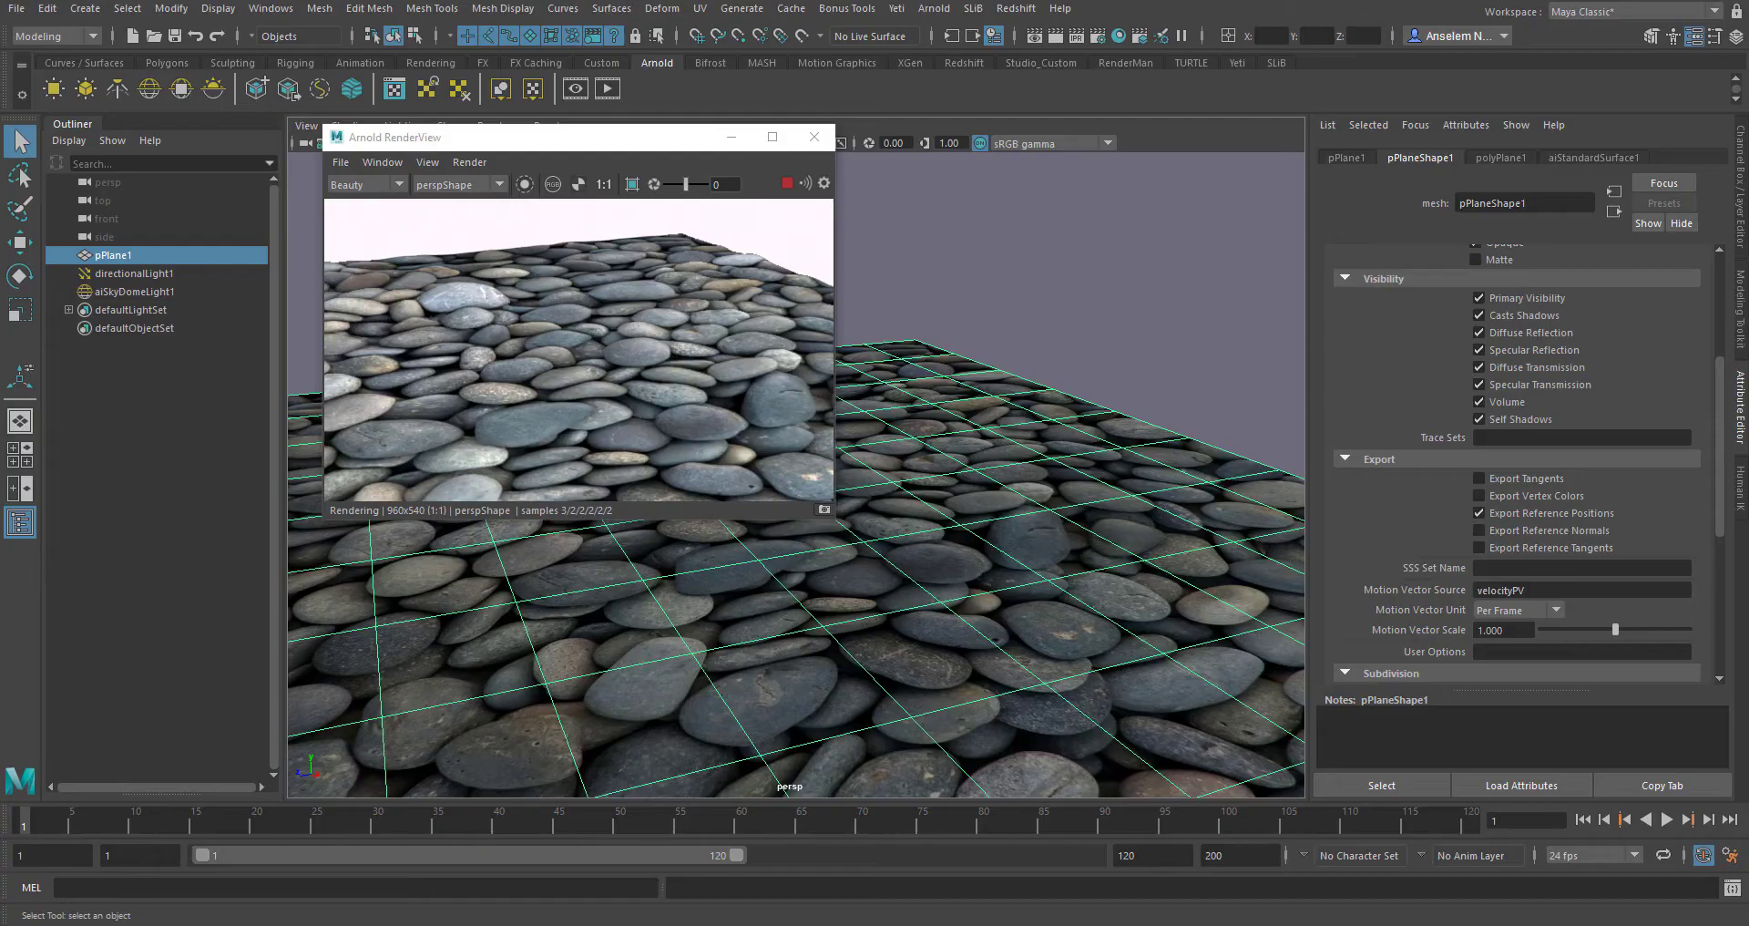
scroll(1512, 465, "up", 4)
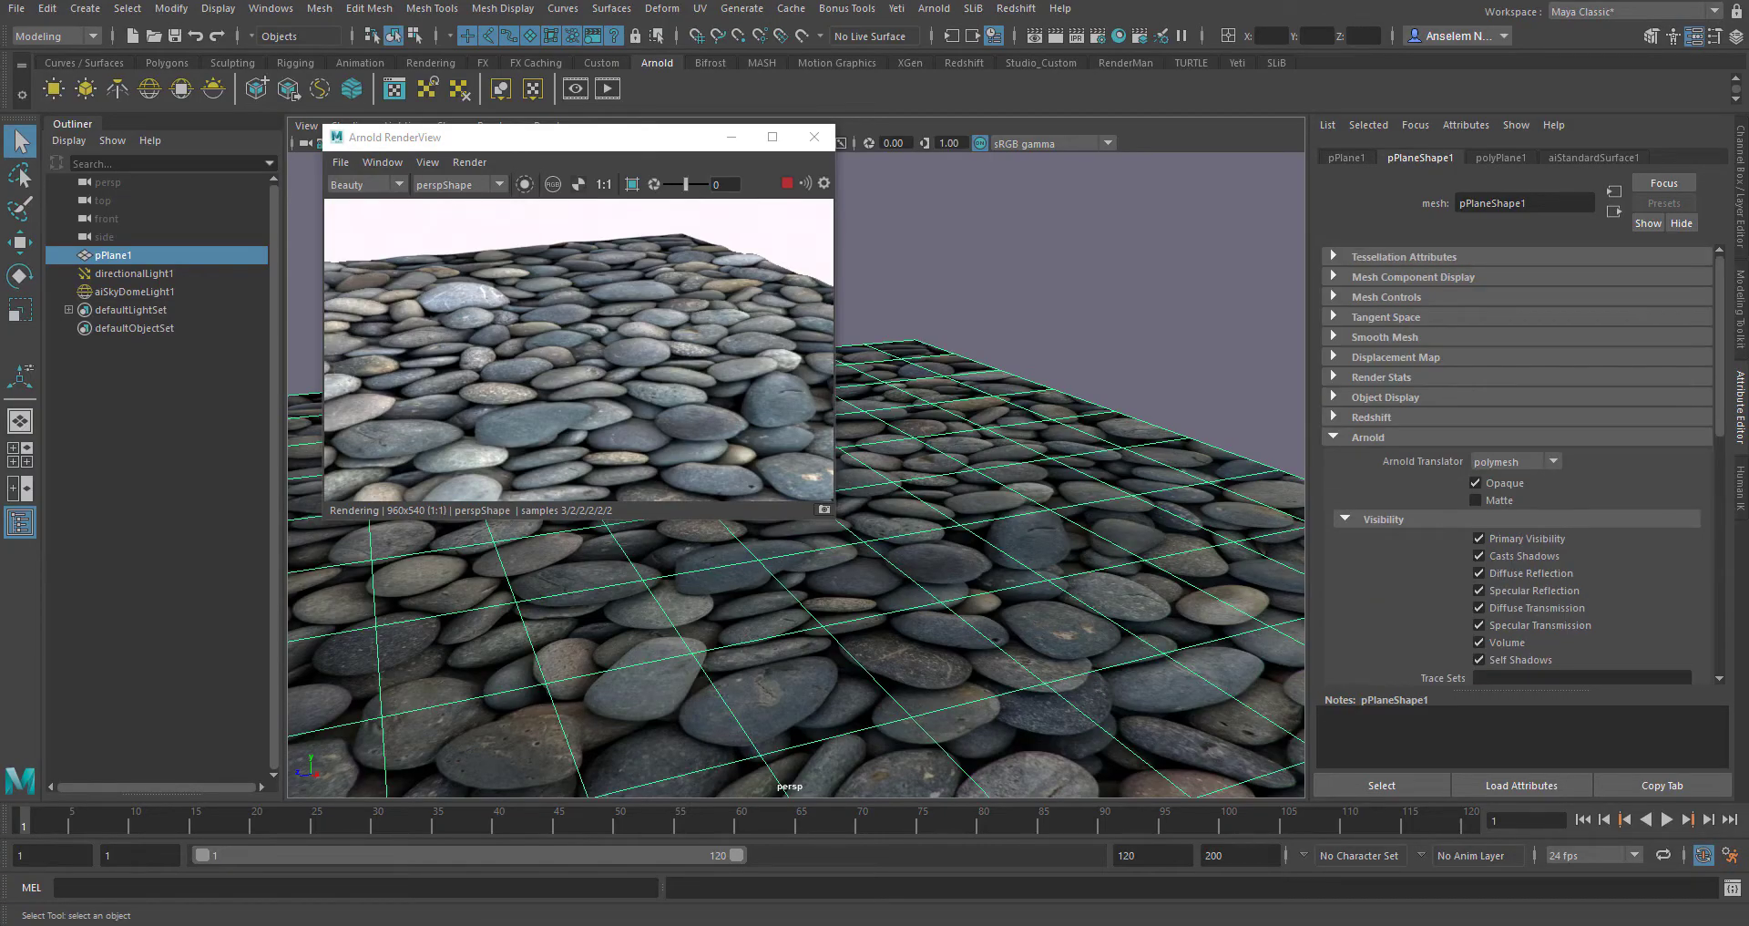
left_click(1368, 438)
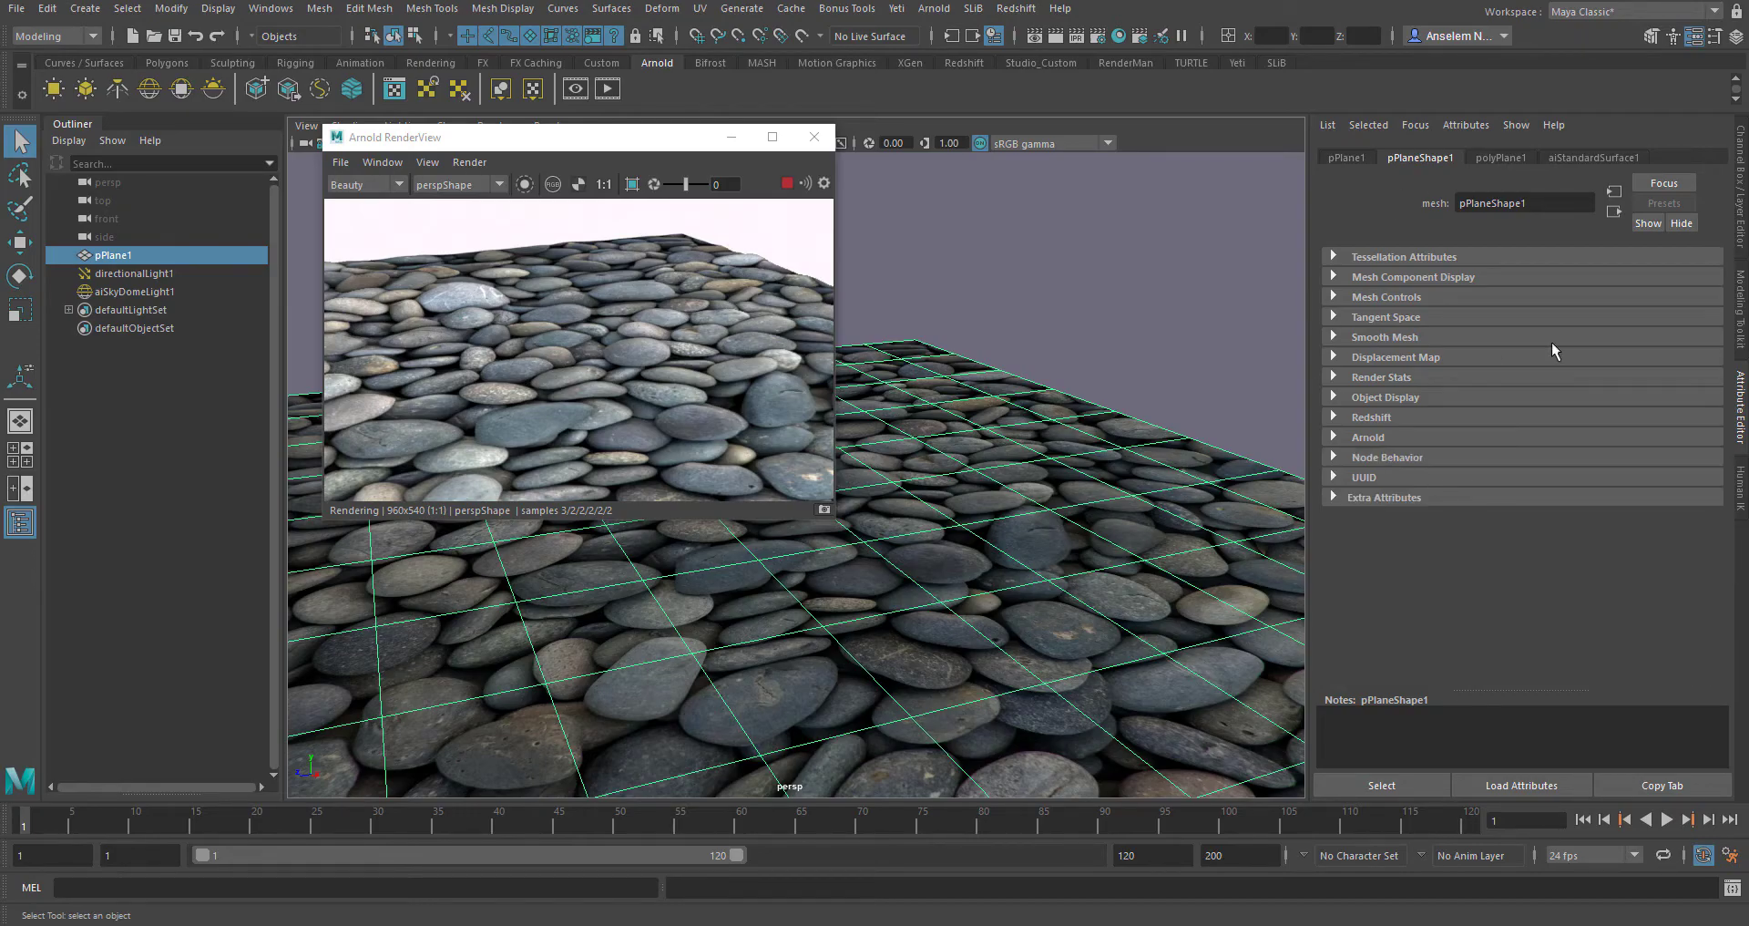
left_click(1354, 437)
scroll(1368, 463, "down", 10)
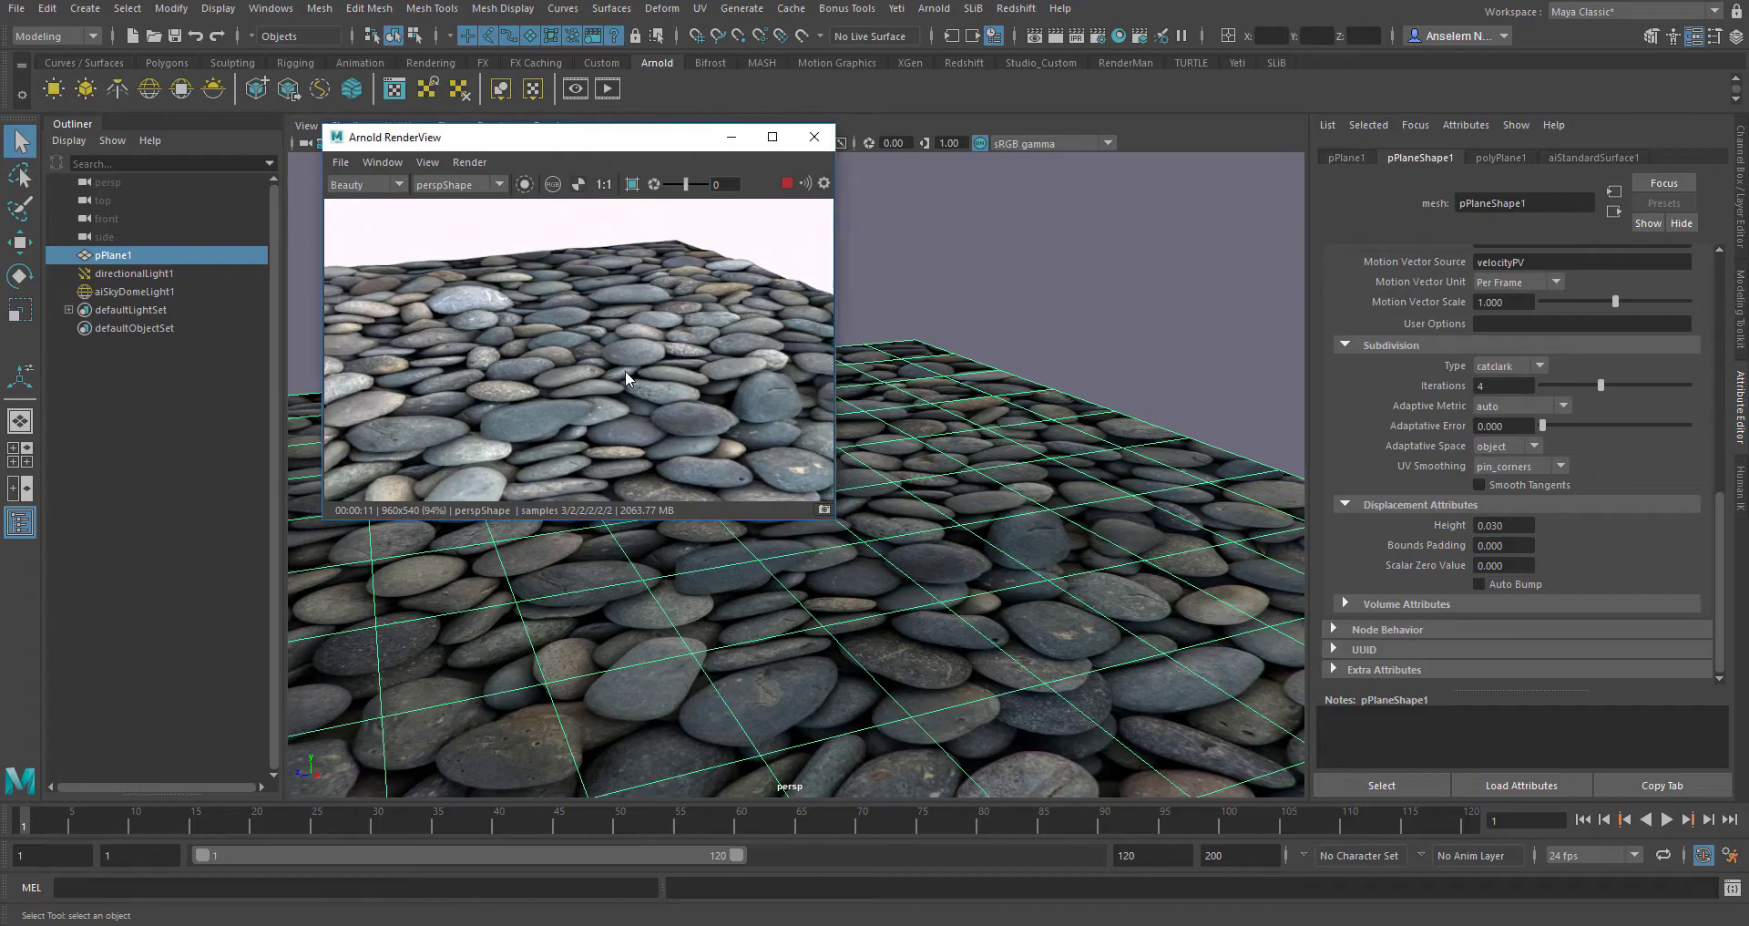
Set pPlaneShape1's displacement Height to 0.050, then 0.070, and touch the Adaptive Error setting.
left_click_drag(900, 627, 925, 656, "alt")
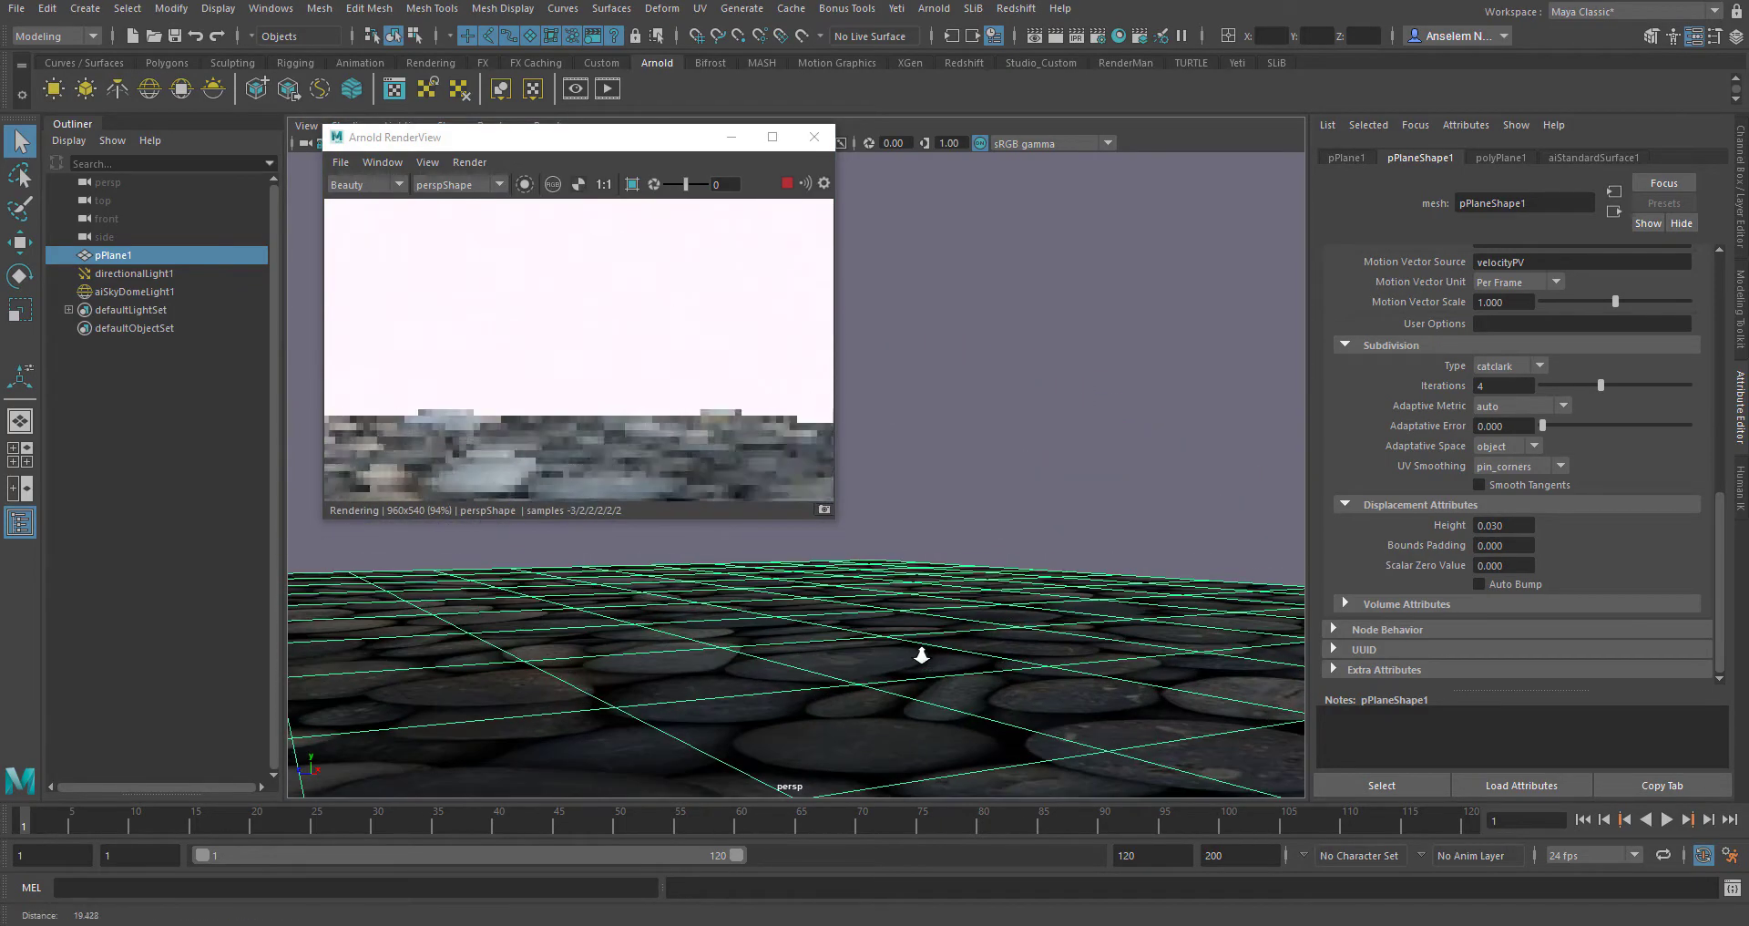
double_click(1495, 528)
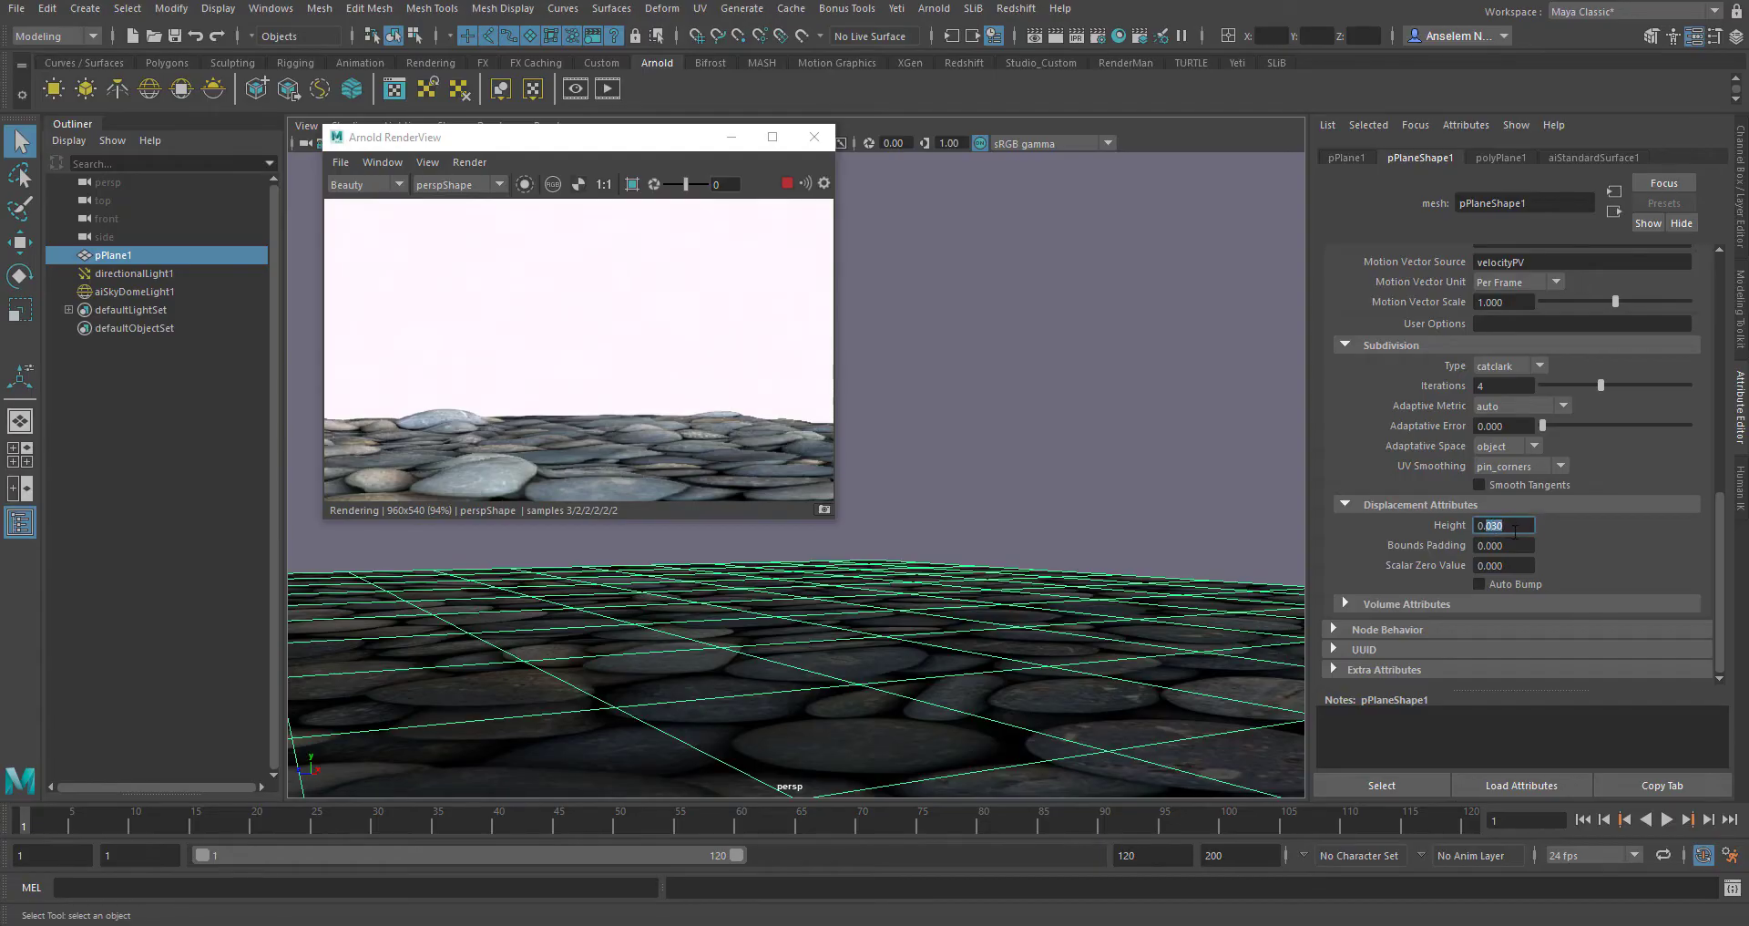
type("05")
key("Return")
left_click_drag(1491, 526, 1505, 526)
type("70")
key("Return")
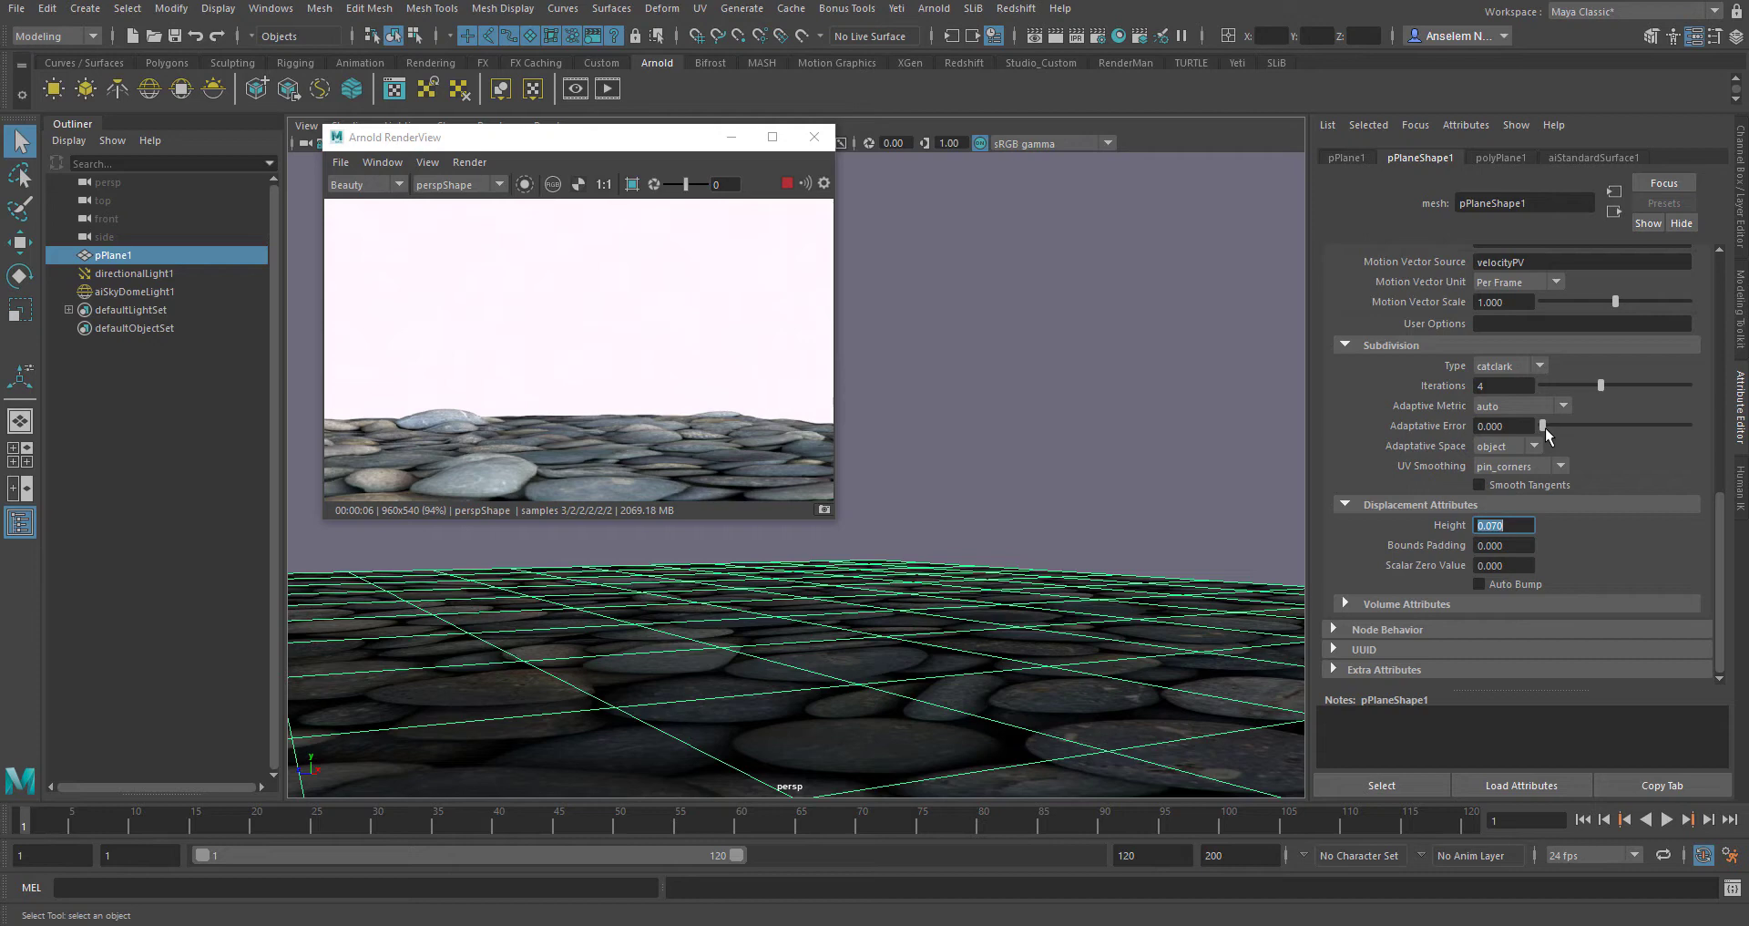
mouse_move(1546, 427)
left_mouse_down()
mouse_move(1582, 432)
mouse_move(1506, 444)
mouse_move(1543, 436)
left_mouse_up()
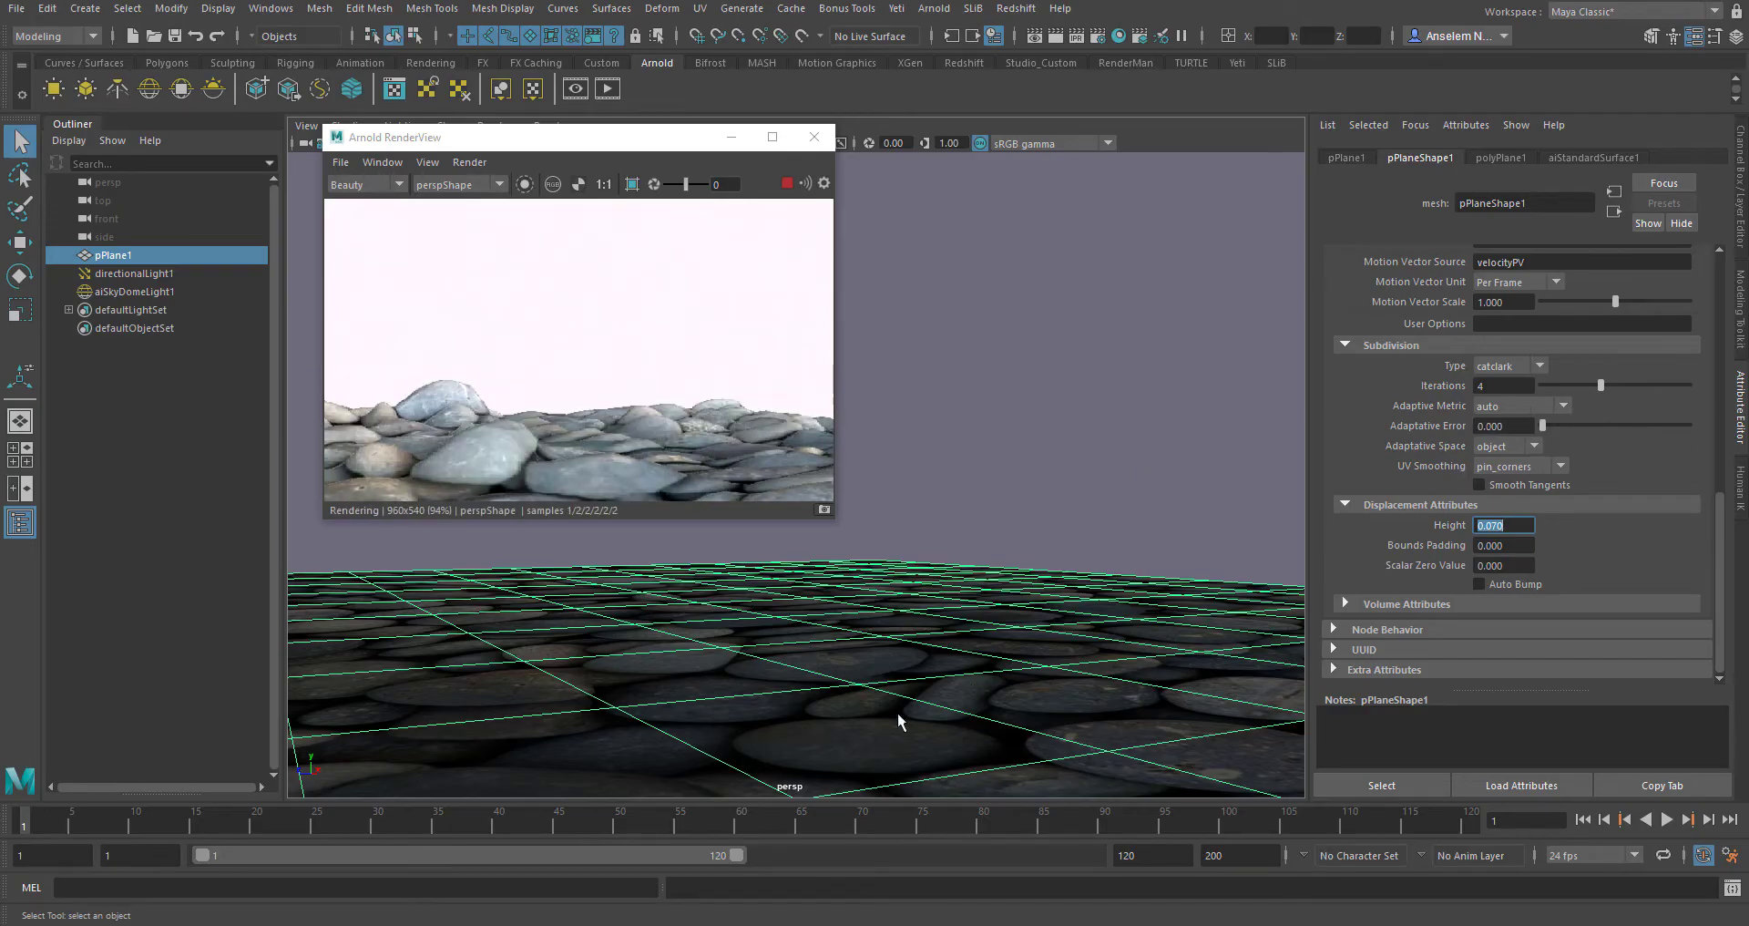
Switch the Arnold RenderView to Wireframe debug shading to reveal the subdivided displaced mesh.
left_click_drag(810, 662, 900, 690, "alt")
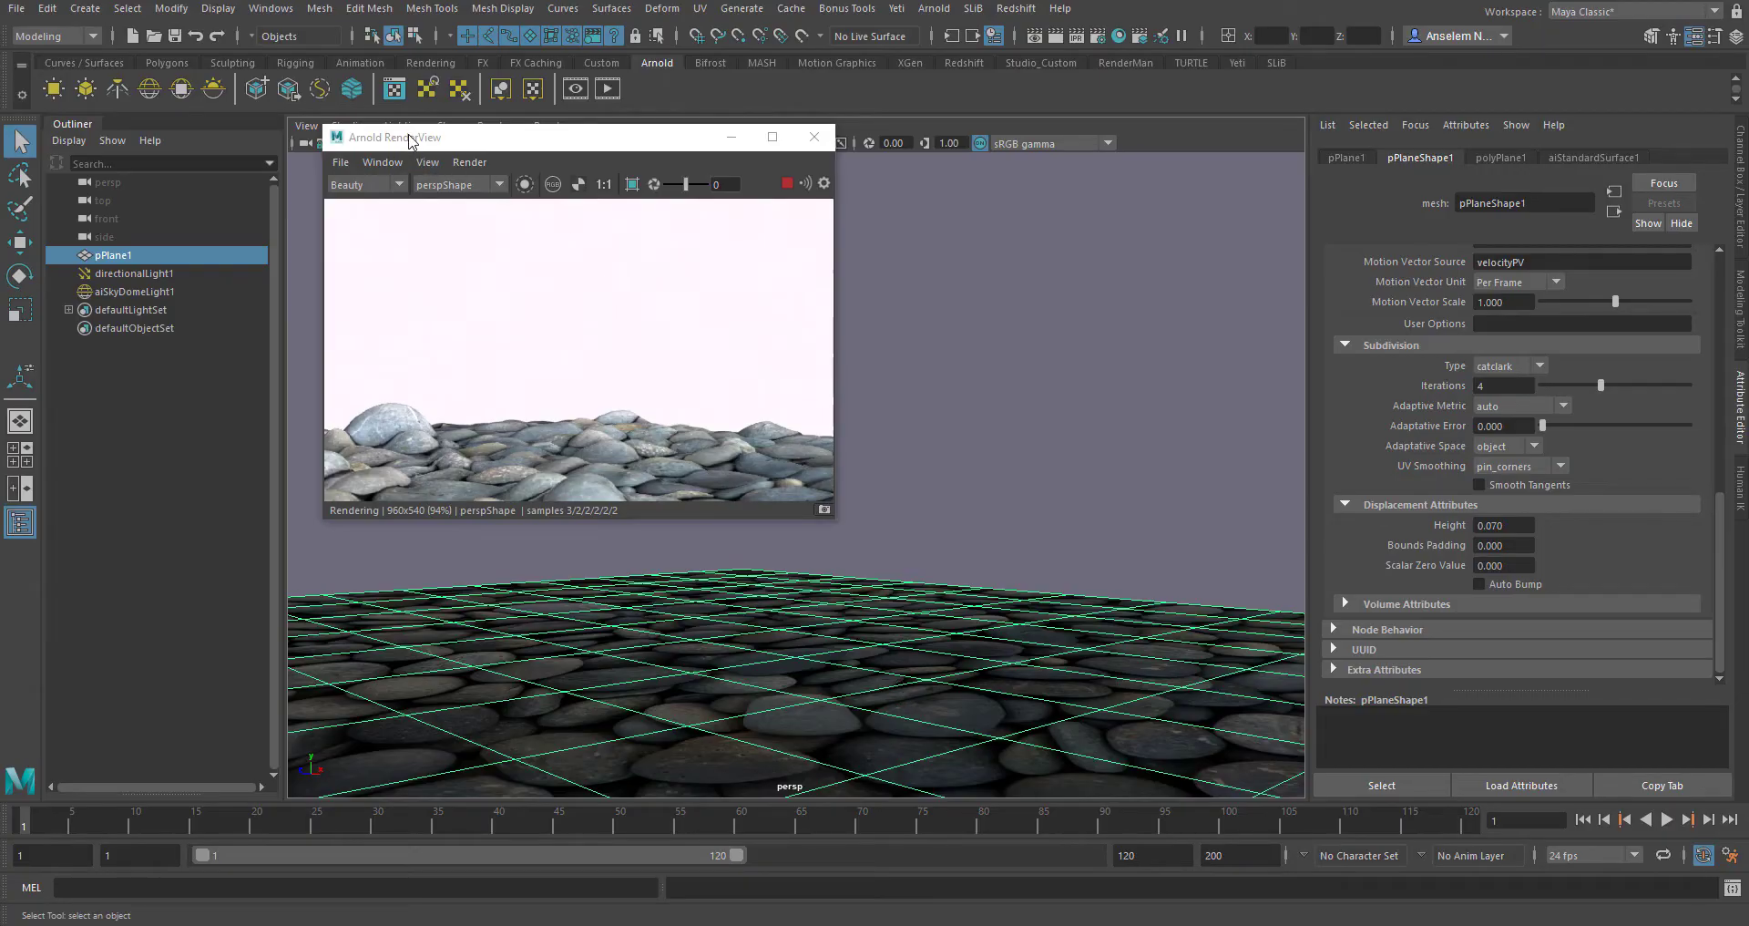
left_click_drag(409, 141, 375, 136)
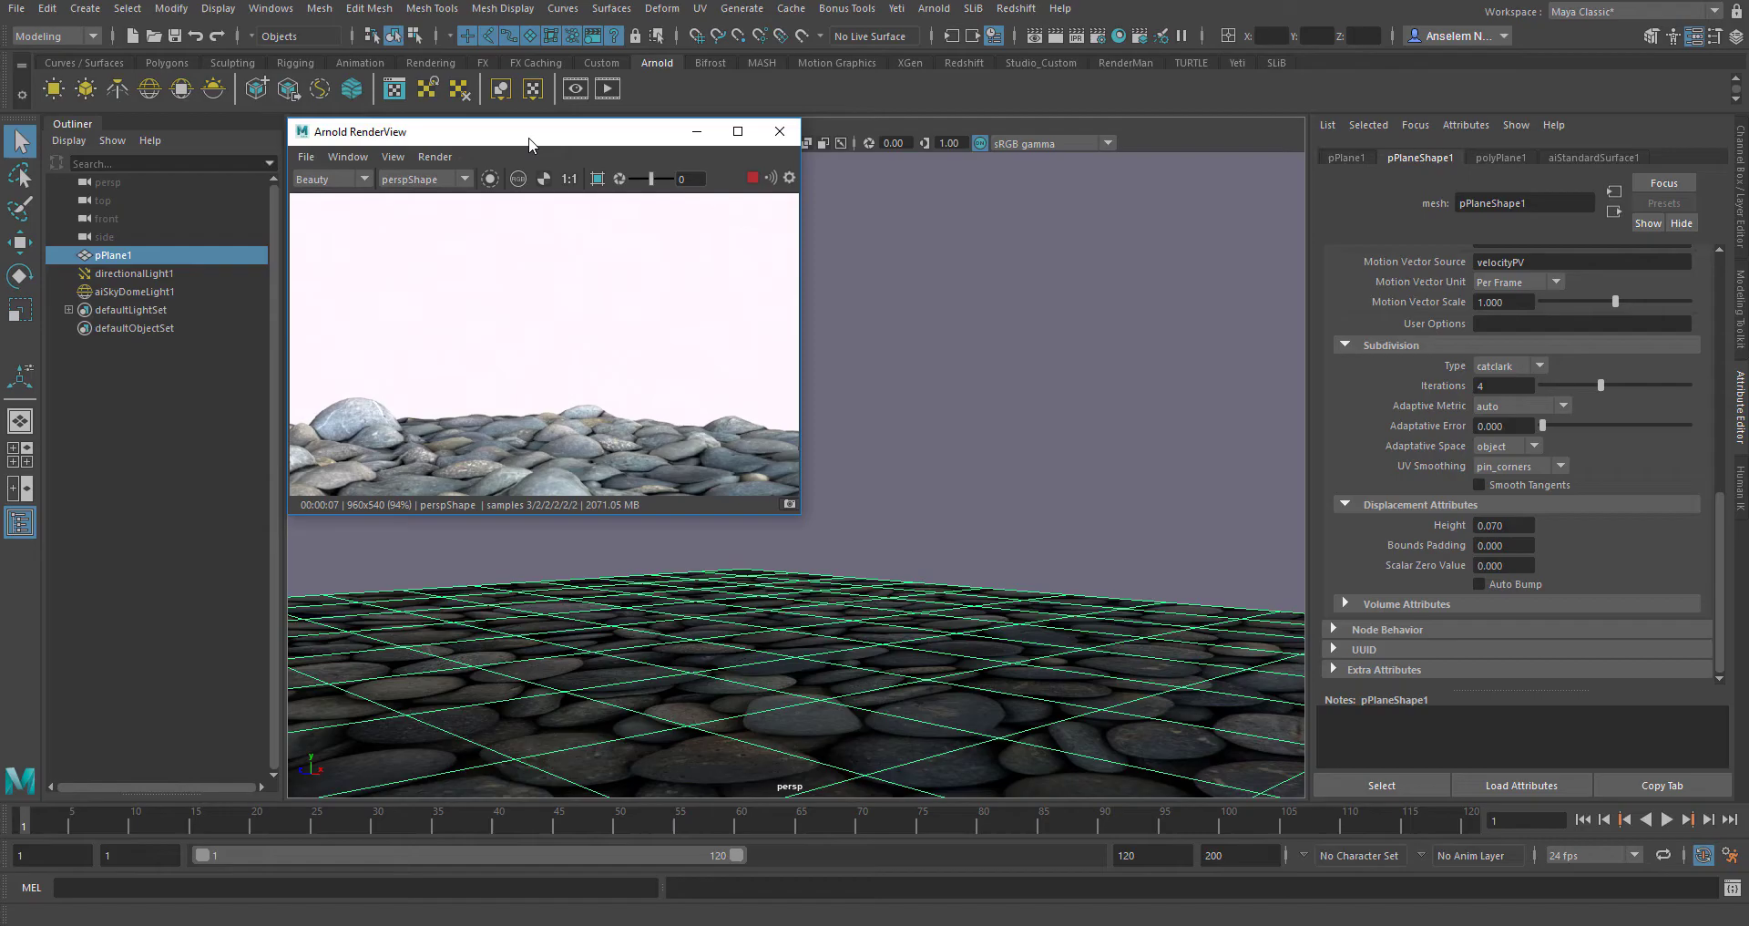
left_click(441, 164)
mouse_move(530, 361)
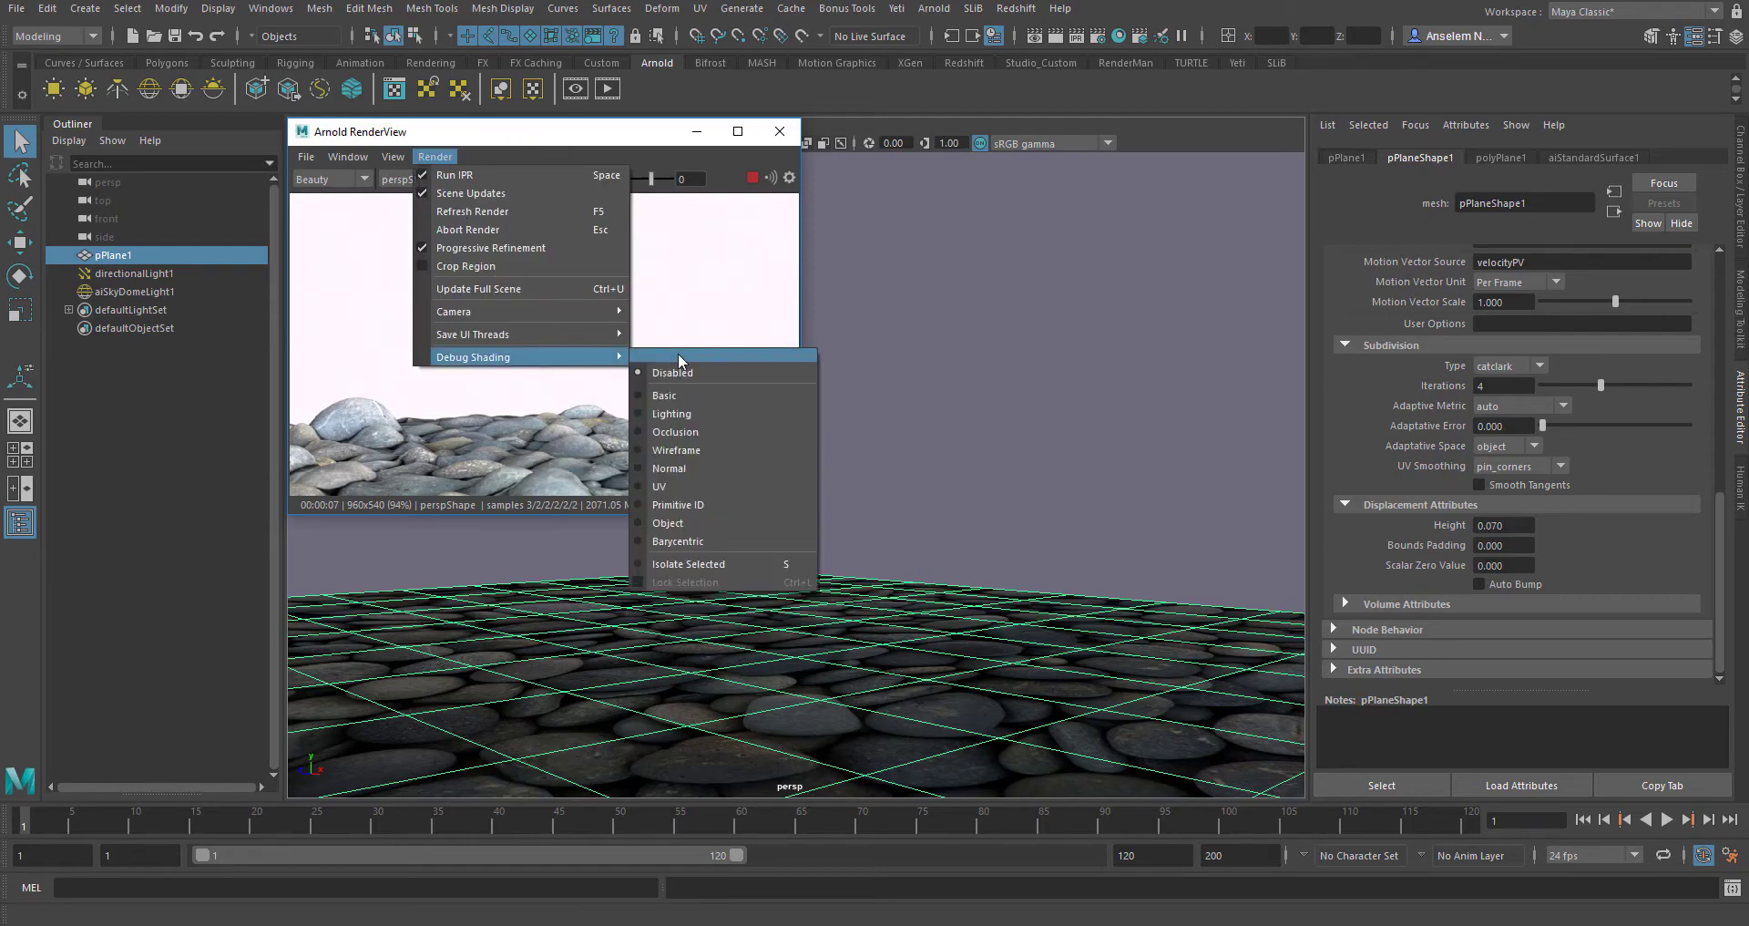
left_click(655, 453)
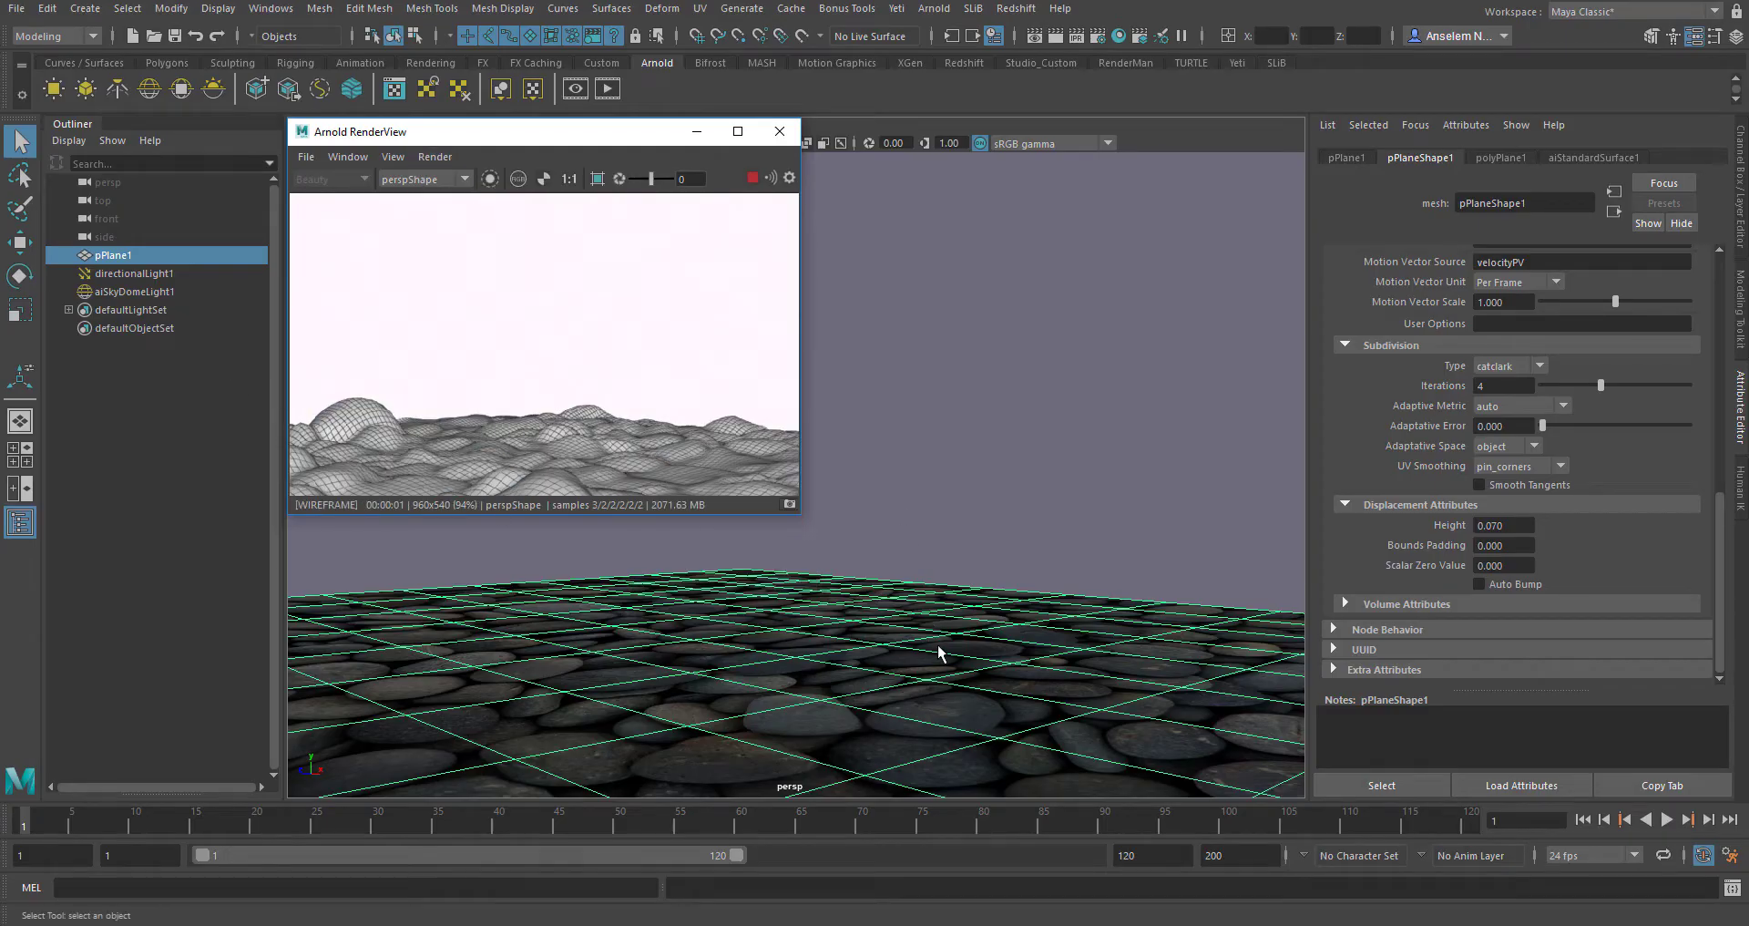
scroll(937, 671, "up", 10)
right_click_drag(898, 550, 929, 635, "alt")
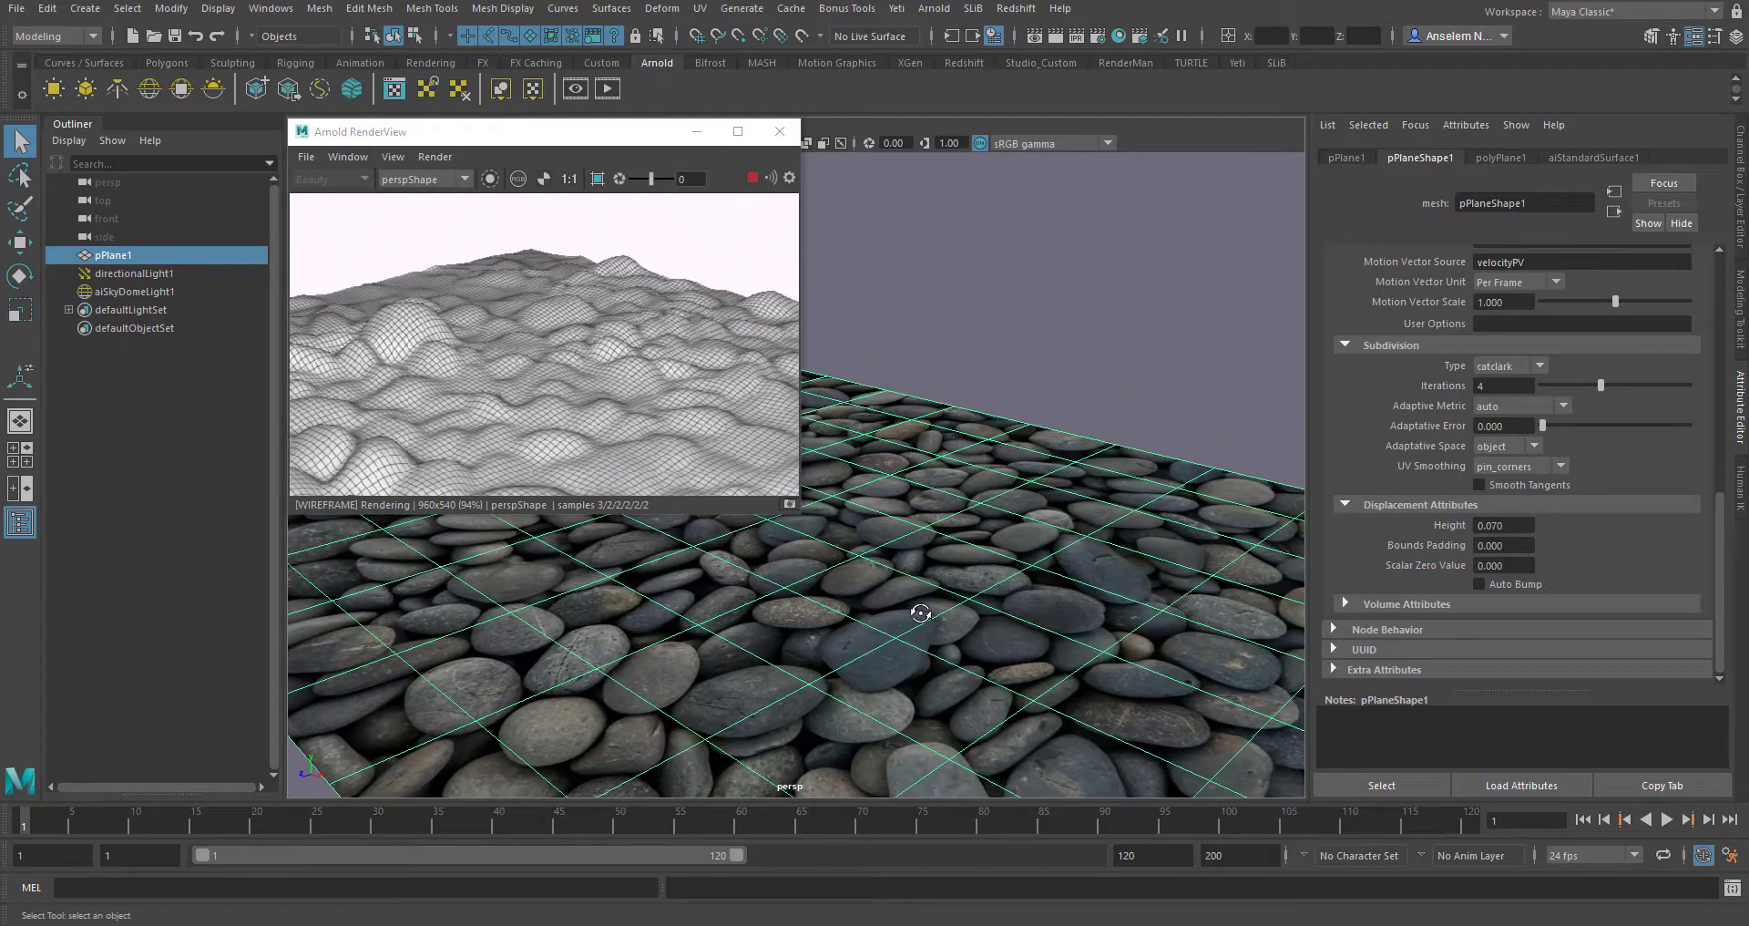
left_click_drag(921, 629, 925, 602, "alt")
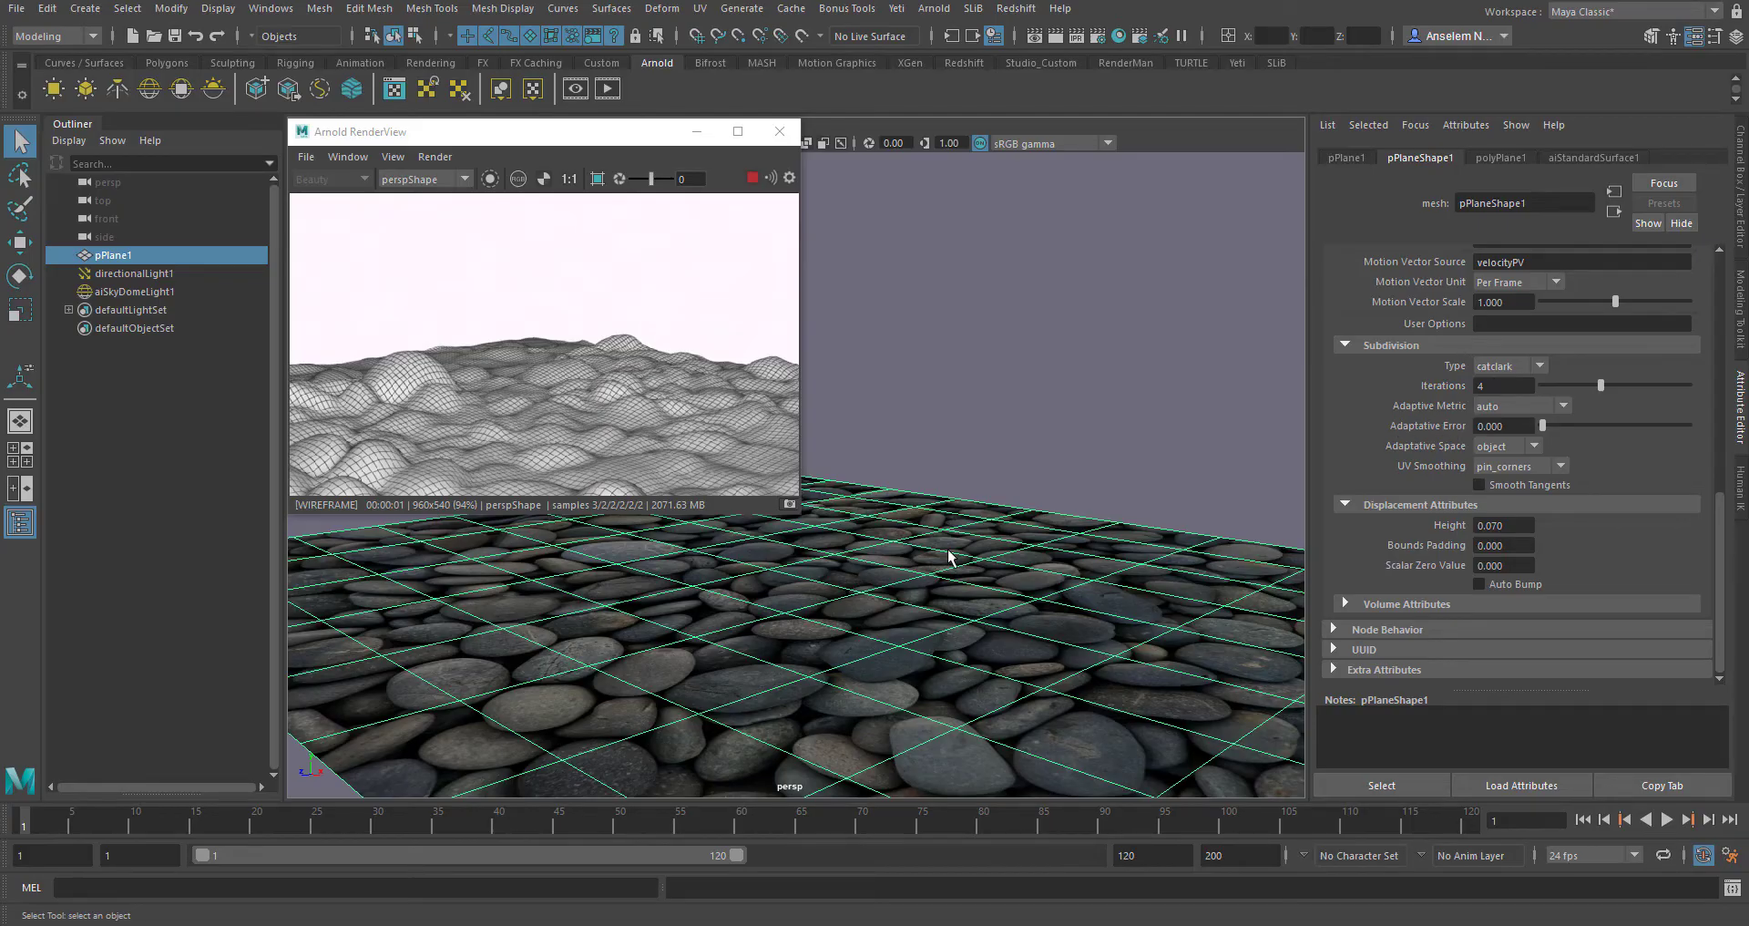
double_click(1520, 385)
key("Return")
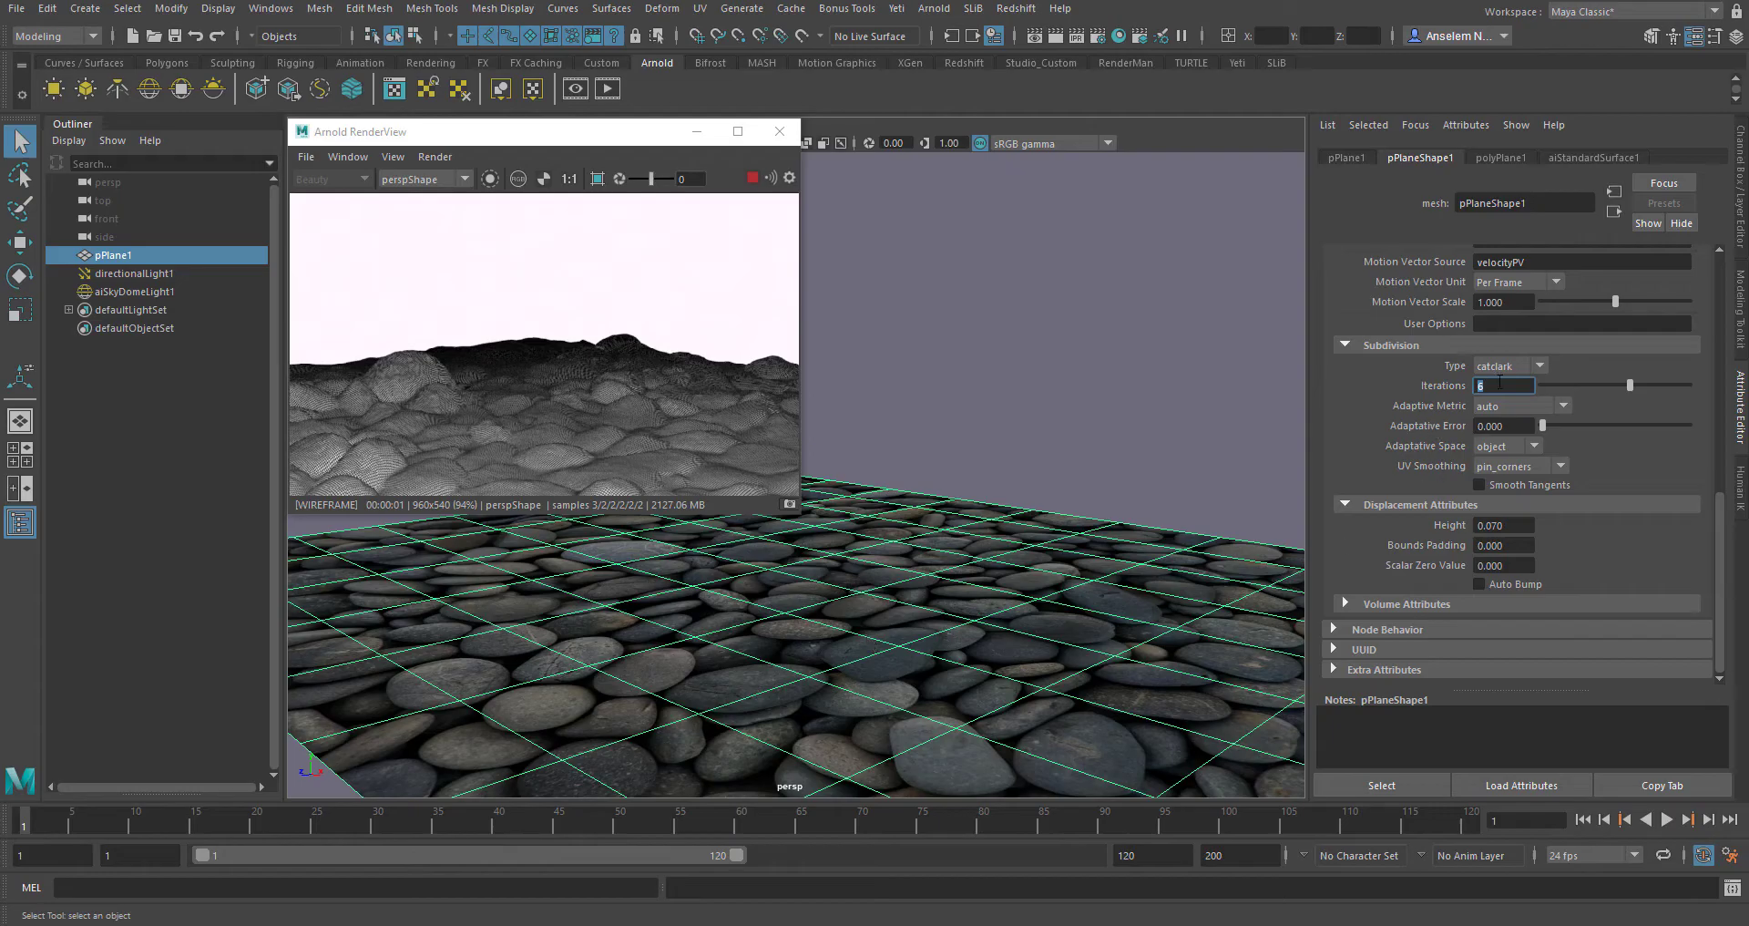
type("4")
key("Return")
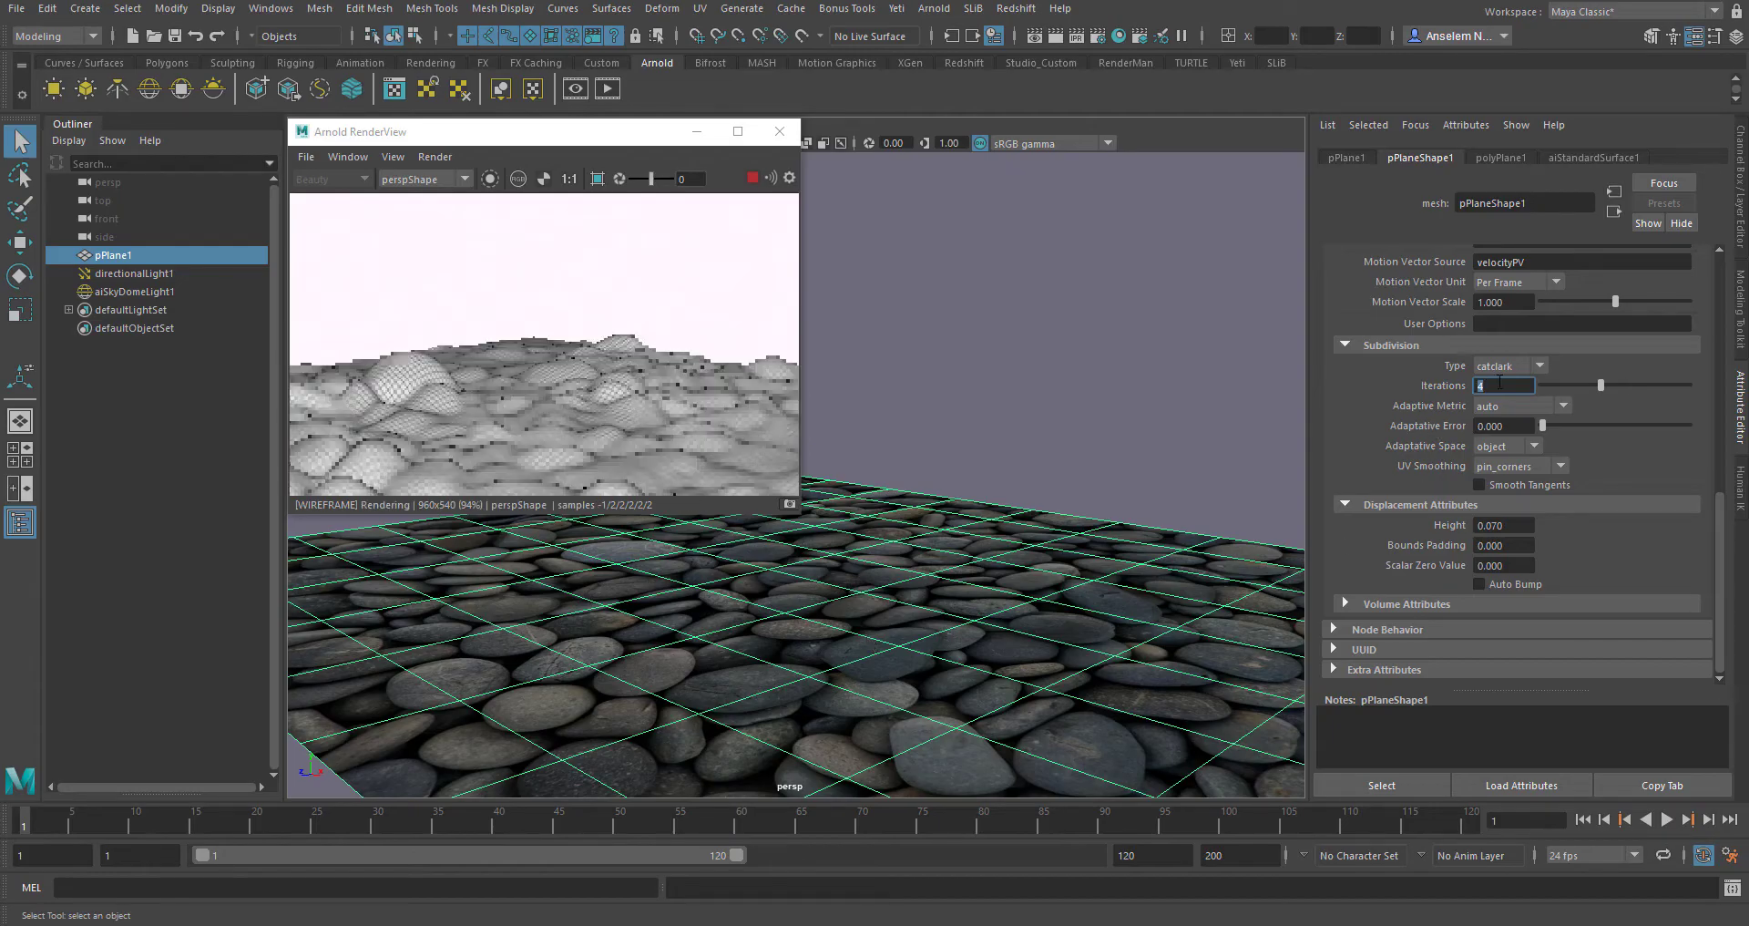
left_click_drag(982, 520, 949, 638, "alt")
middle_click_drag(949, 638, 1001, 635, "alt")
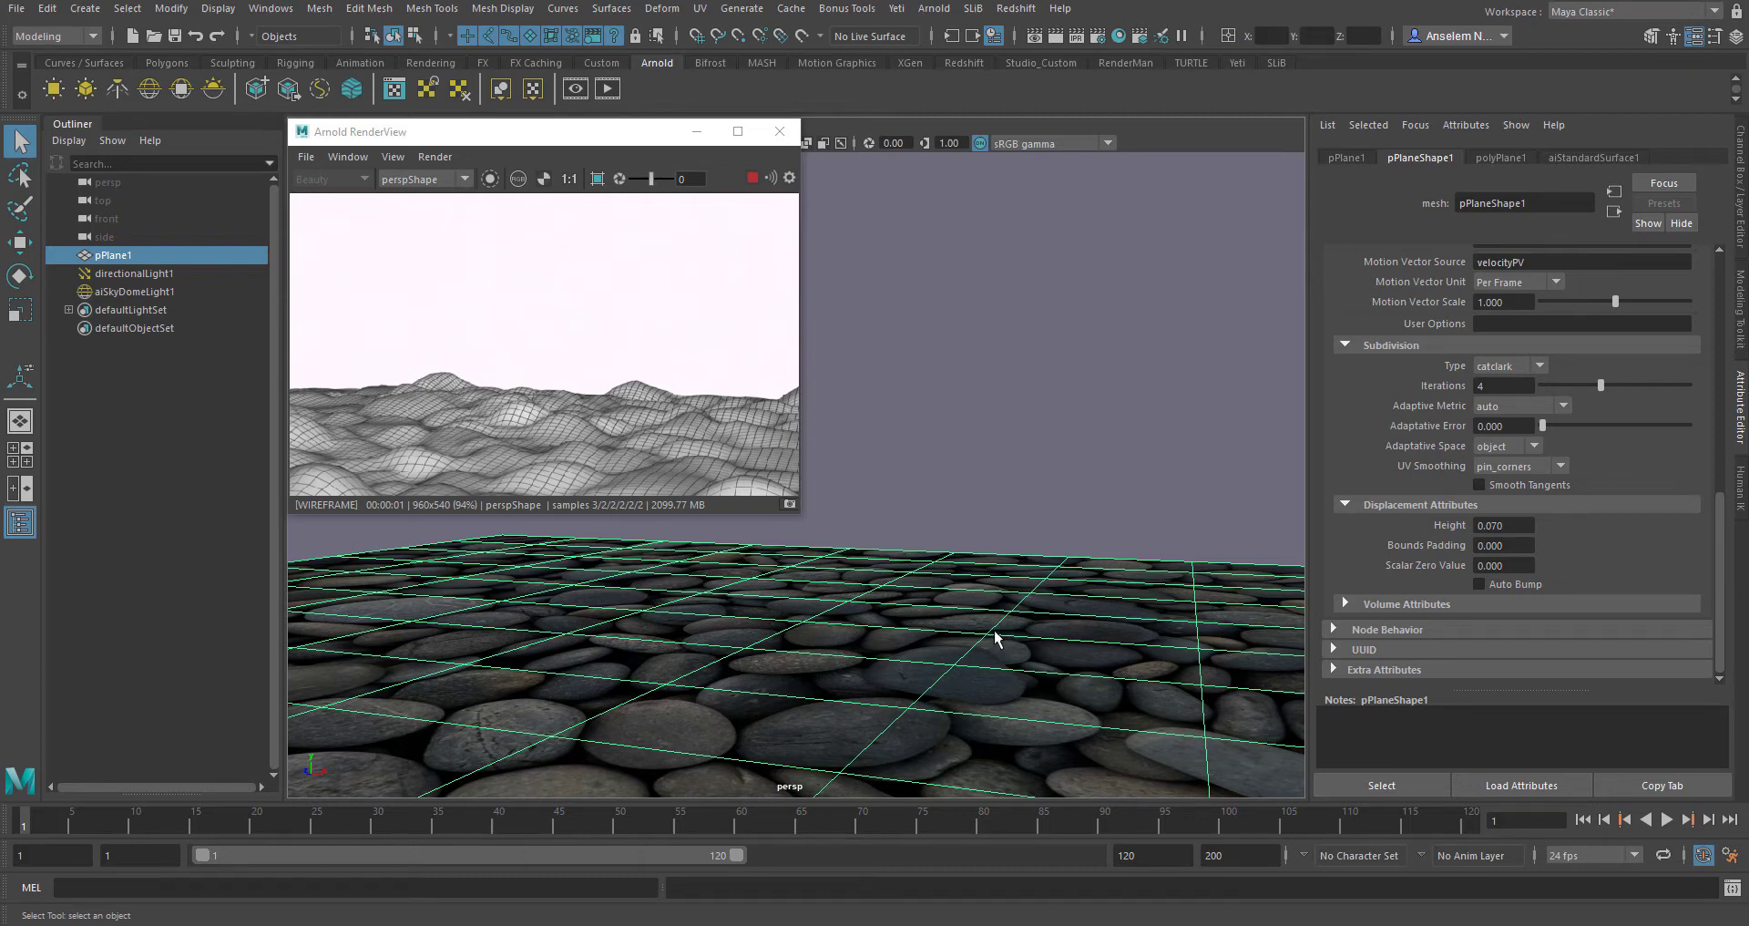
left_click_drag(993, 562, 1008, 605, "alt")
right_click_drag(1008, 605, 1075, 711, "alt")
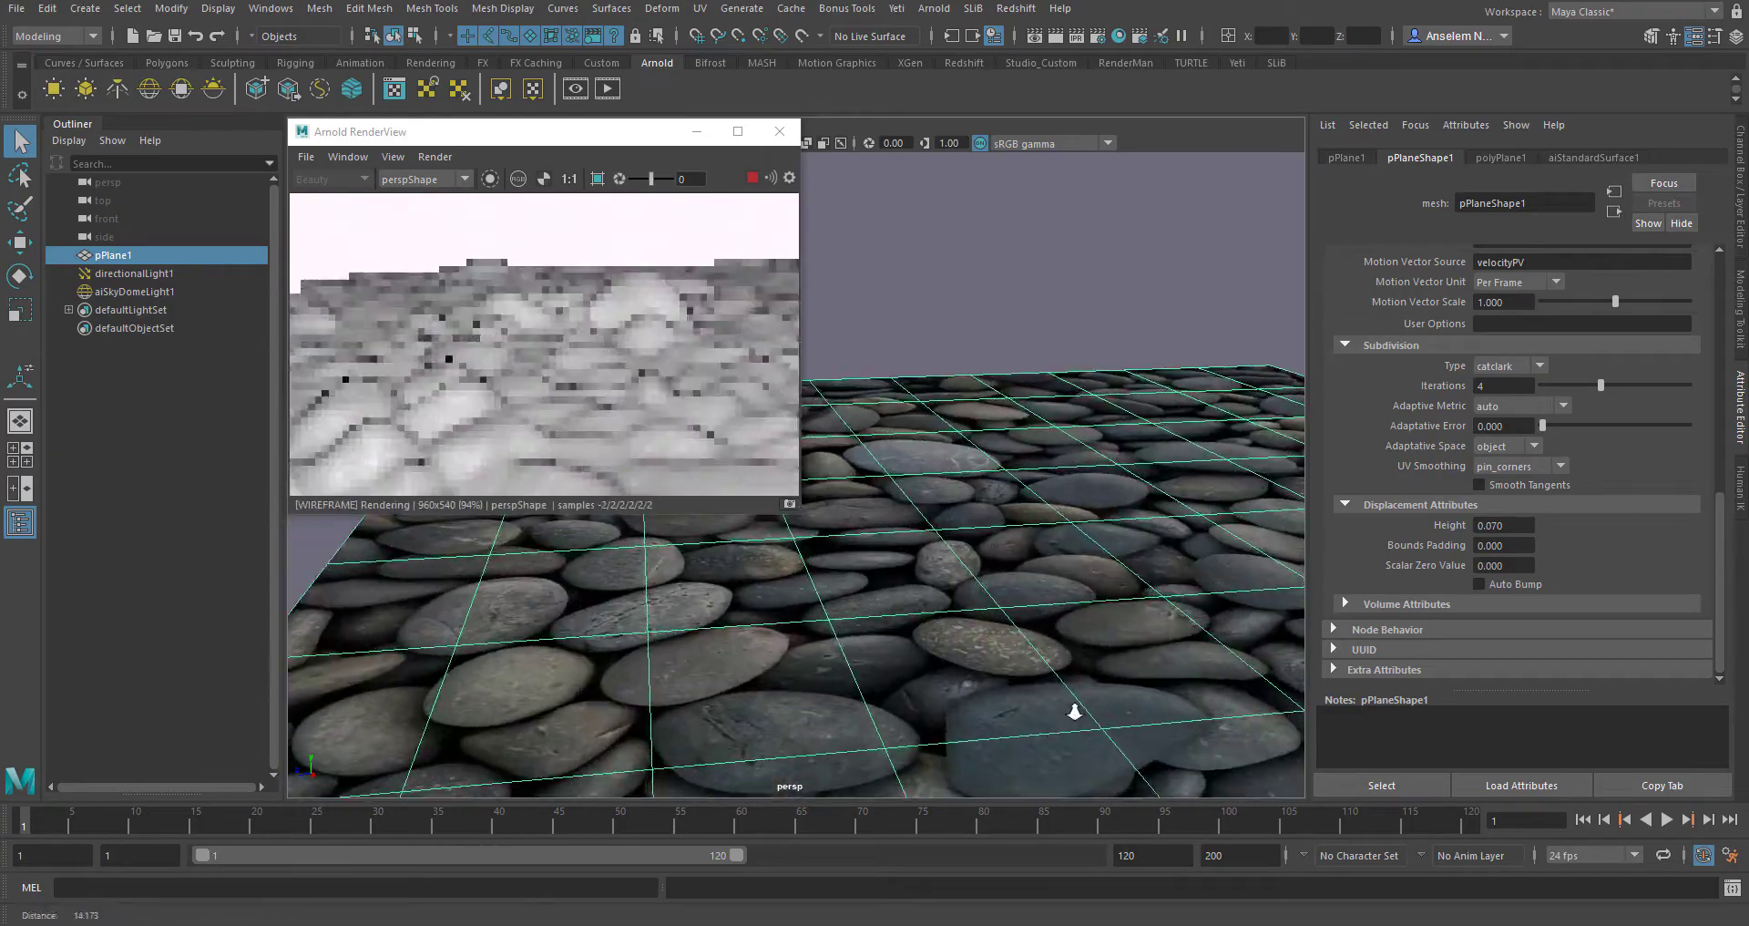
left_click_drag(1075, 712, 980, 570, "alt")
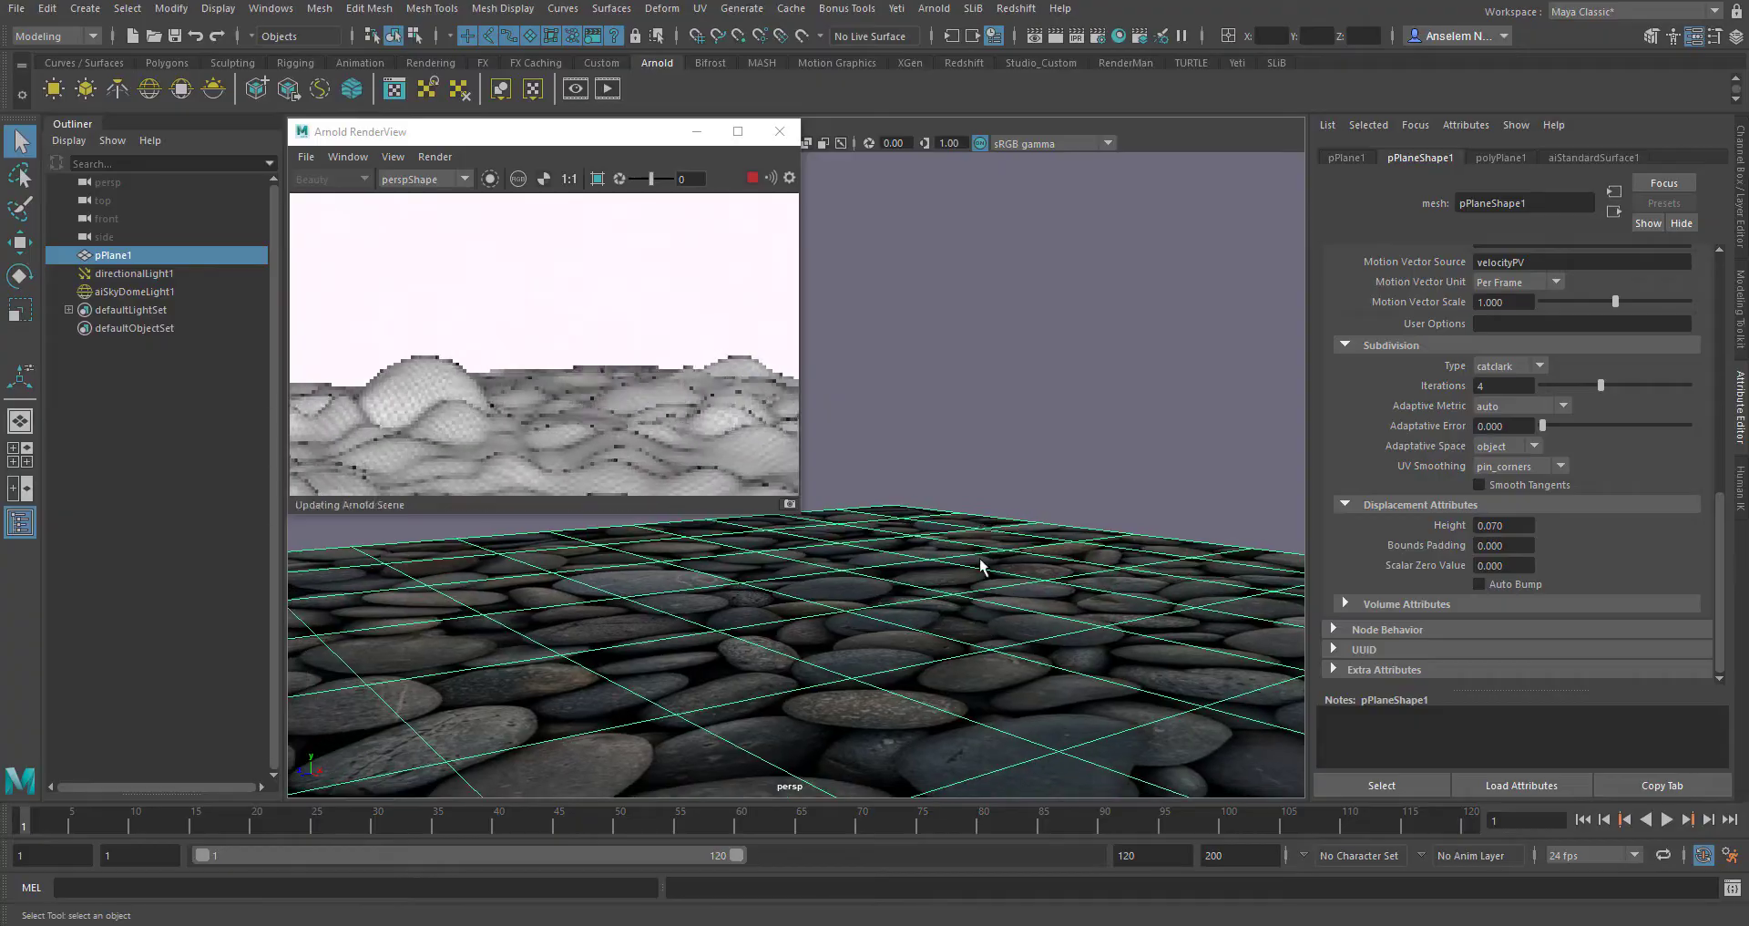
Start Arnold's Bake Selection as OBJ on the displaced plane, keeping the Obj file type.
left_click(932, 11)
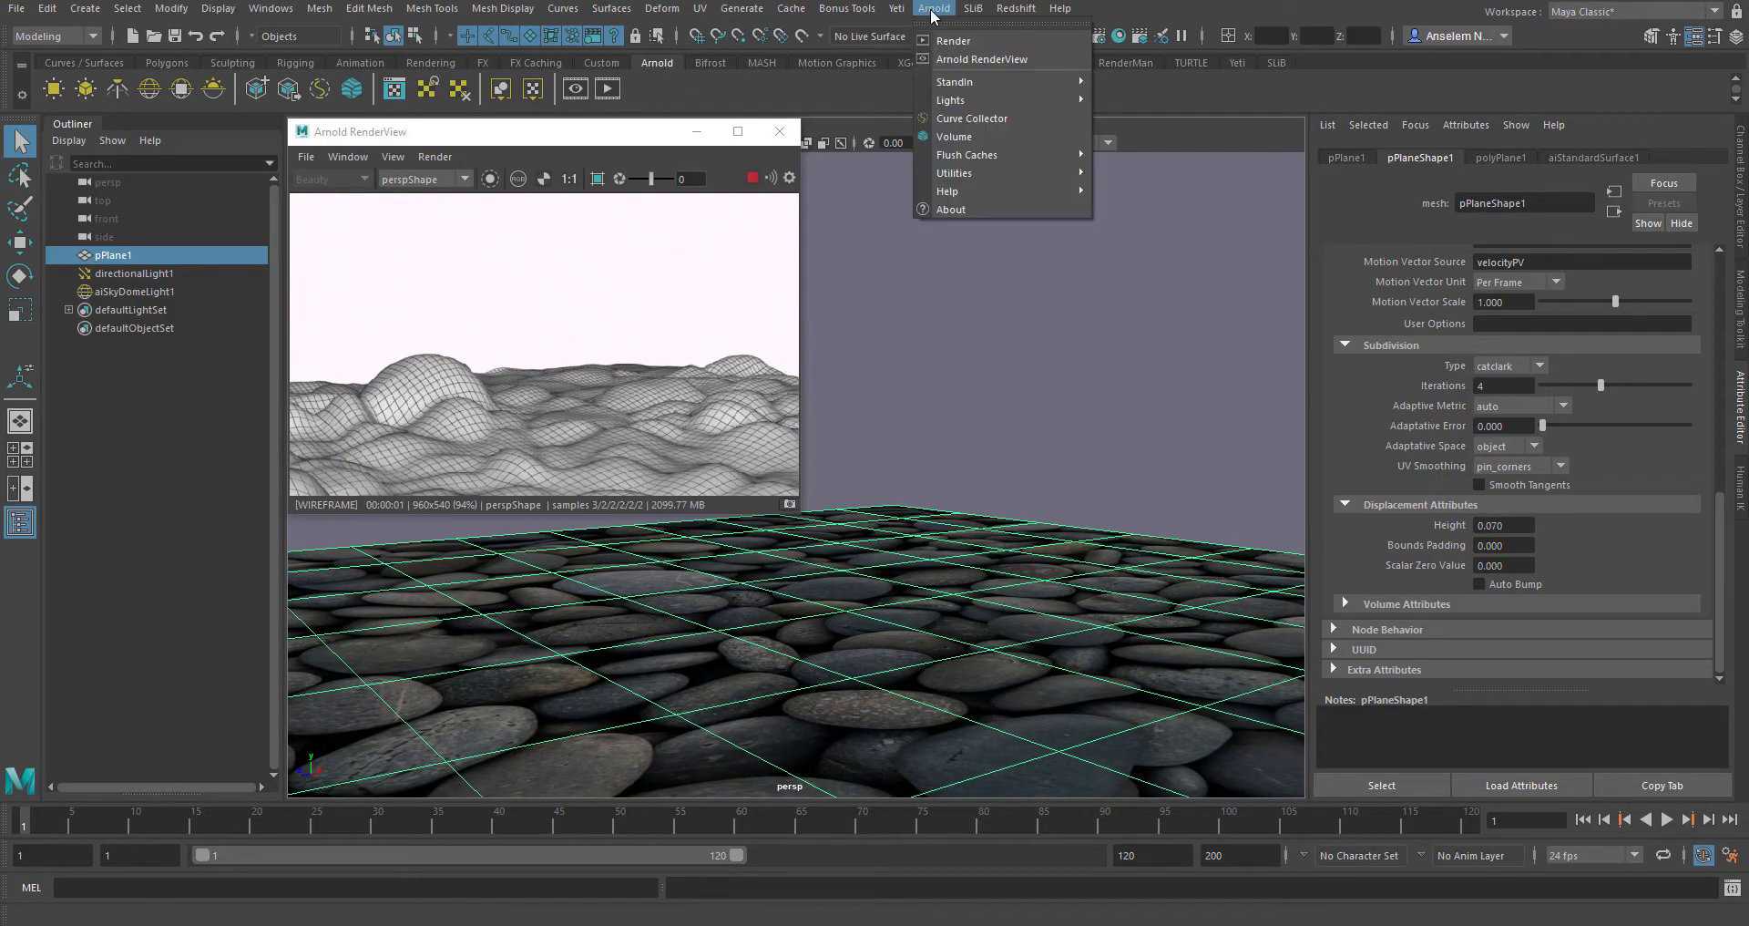
mouse_move(1000, 189)
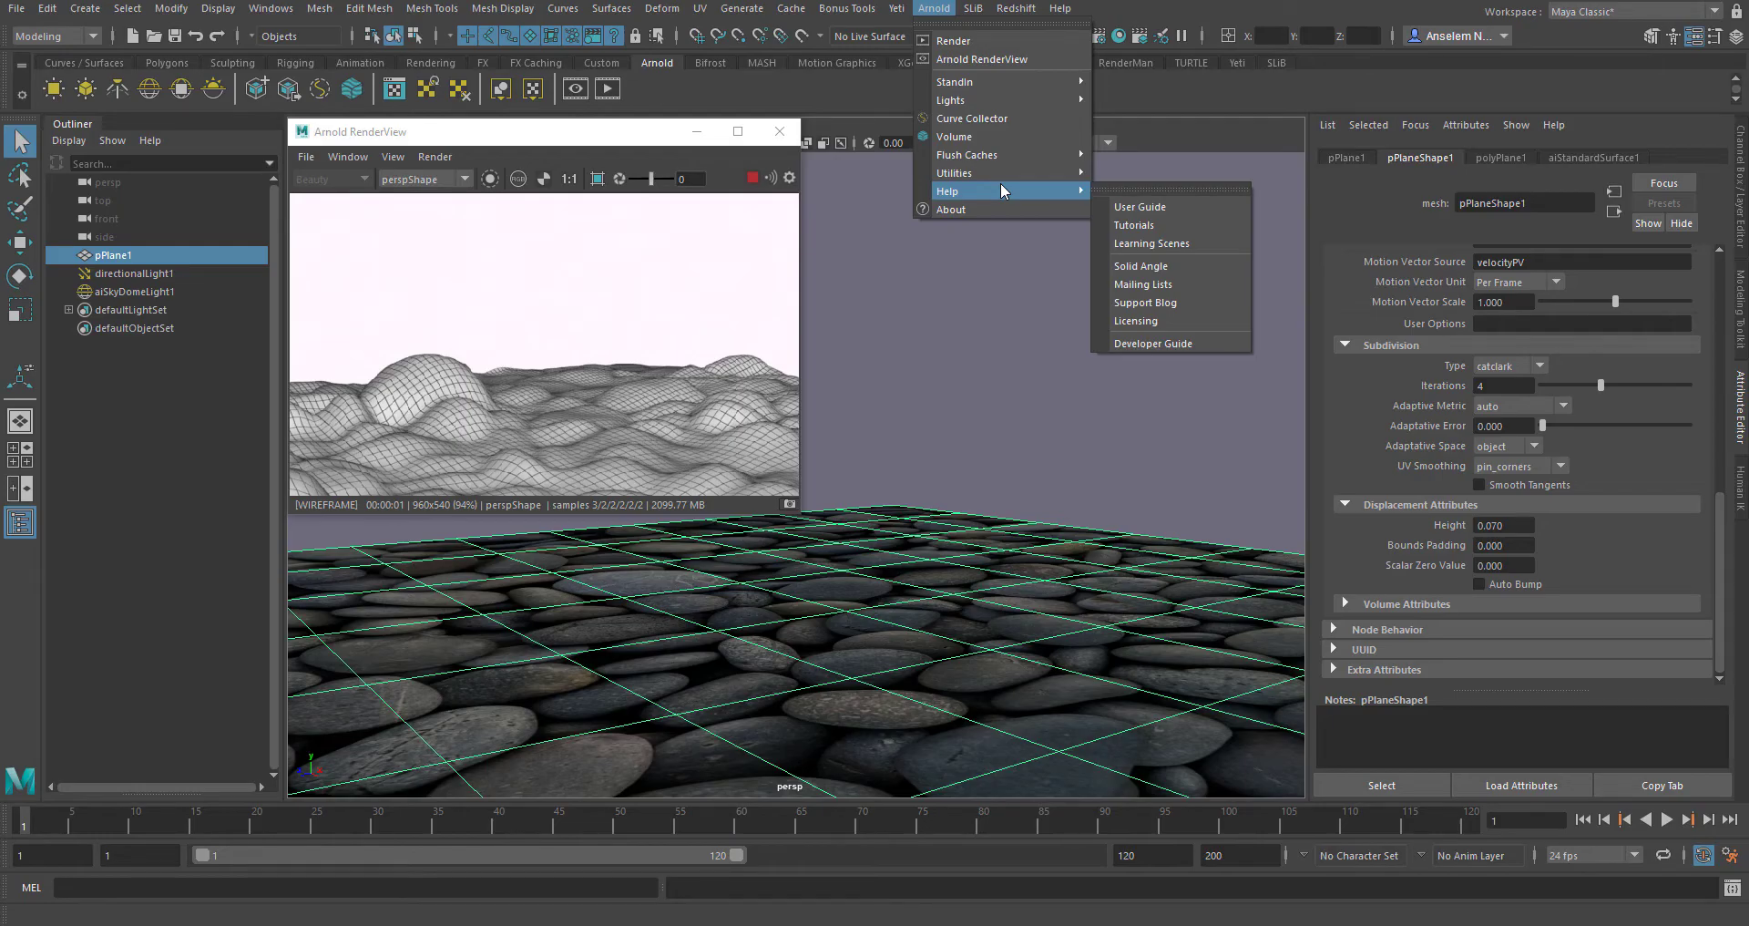
key("Escape")
key("Escape")
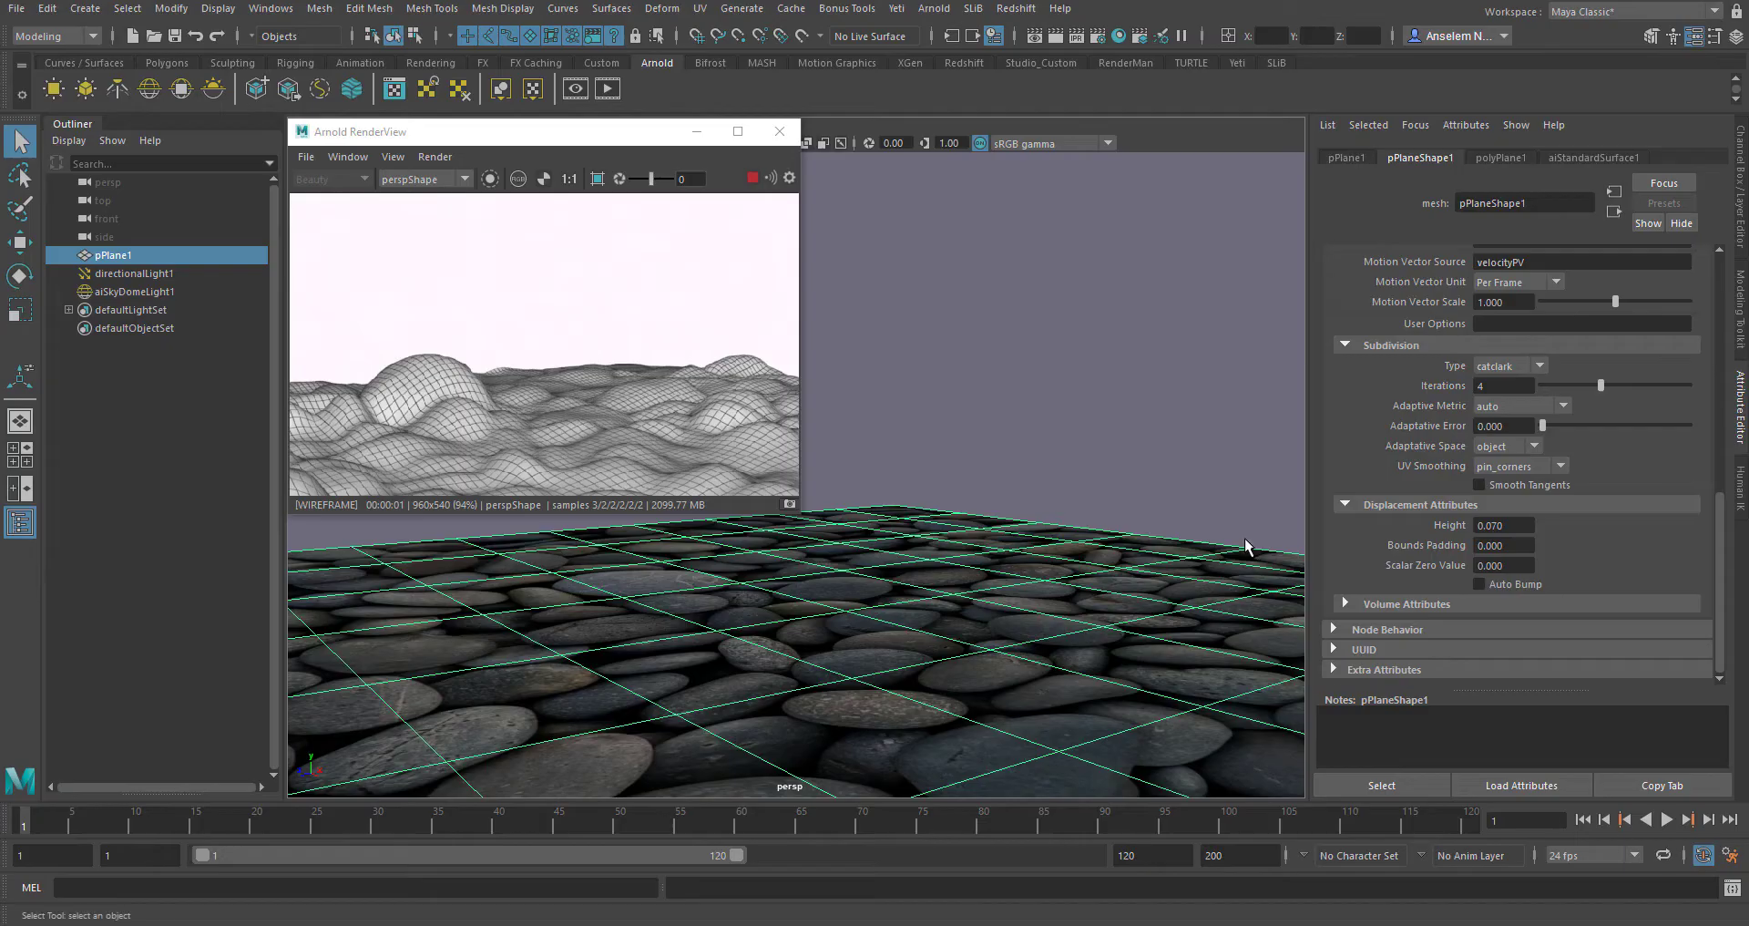
left_click(936, 9)
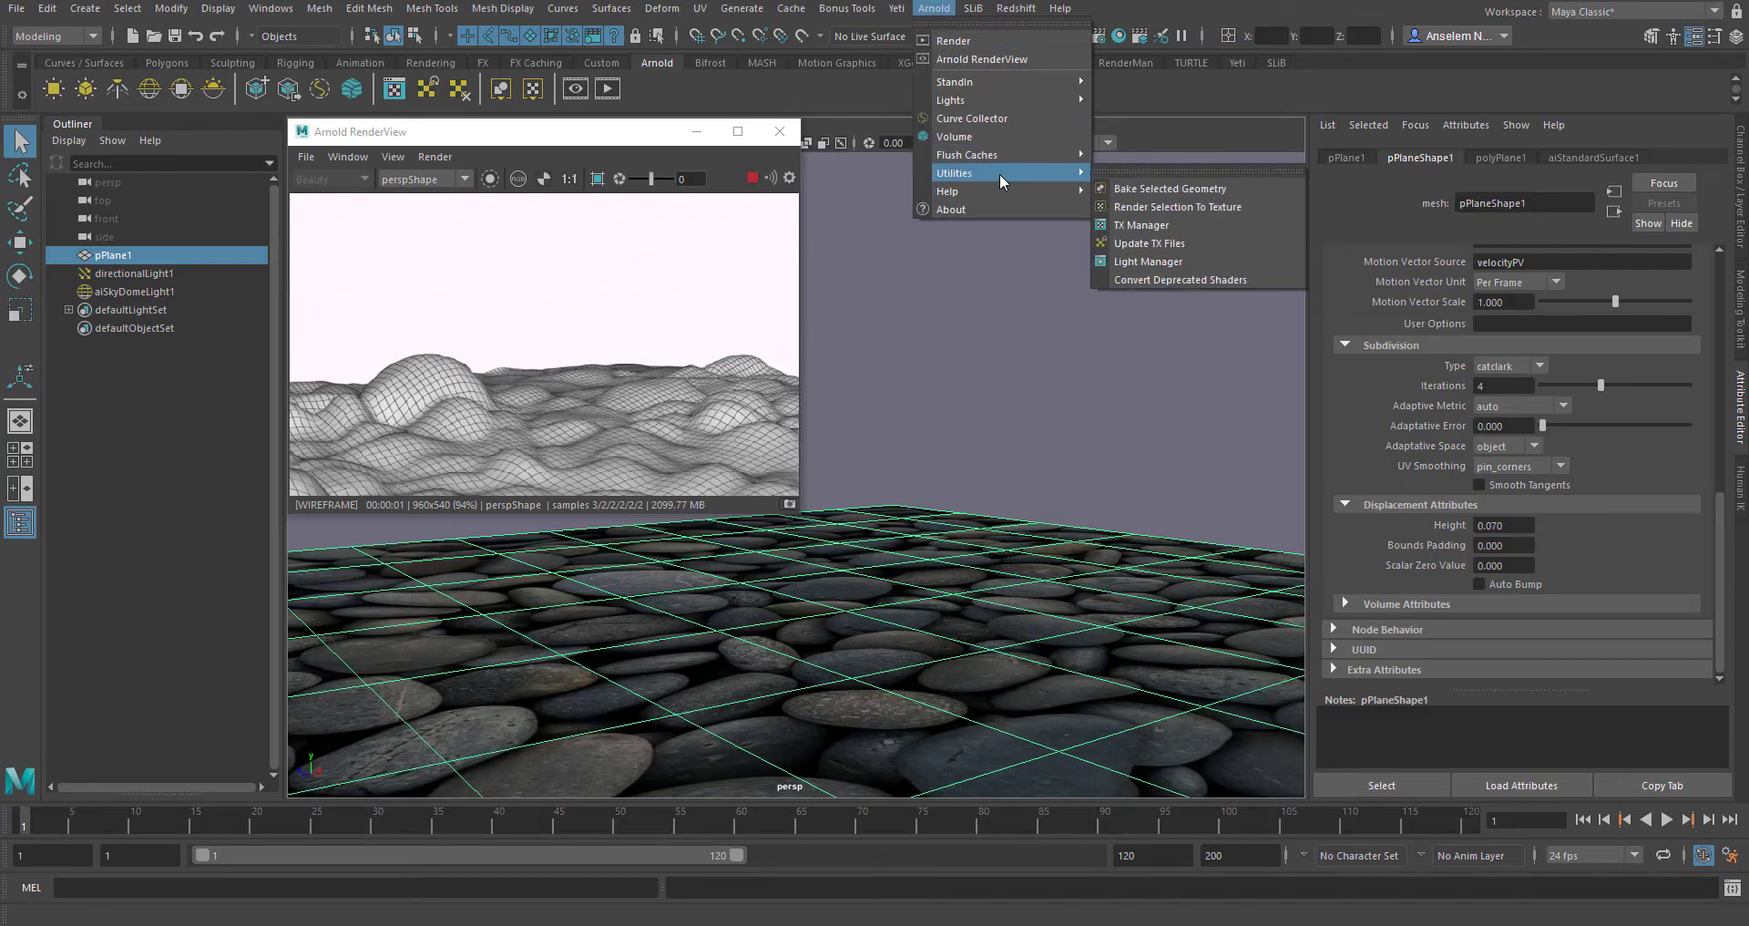
left_click(1155, 189)
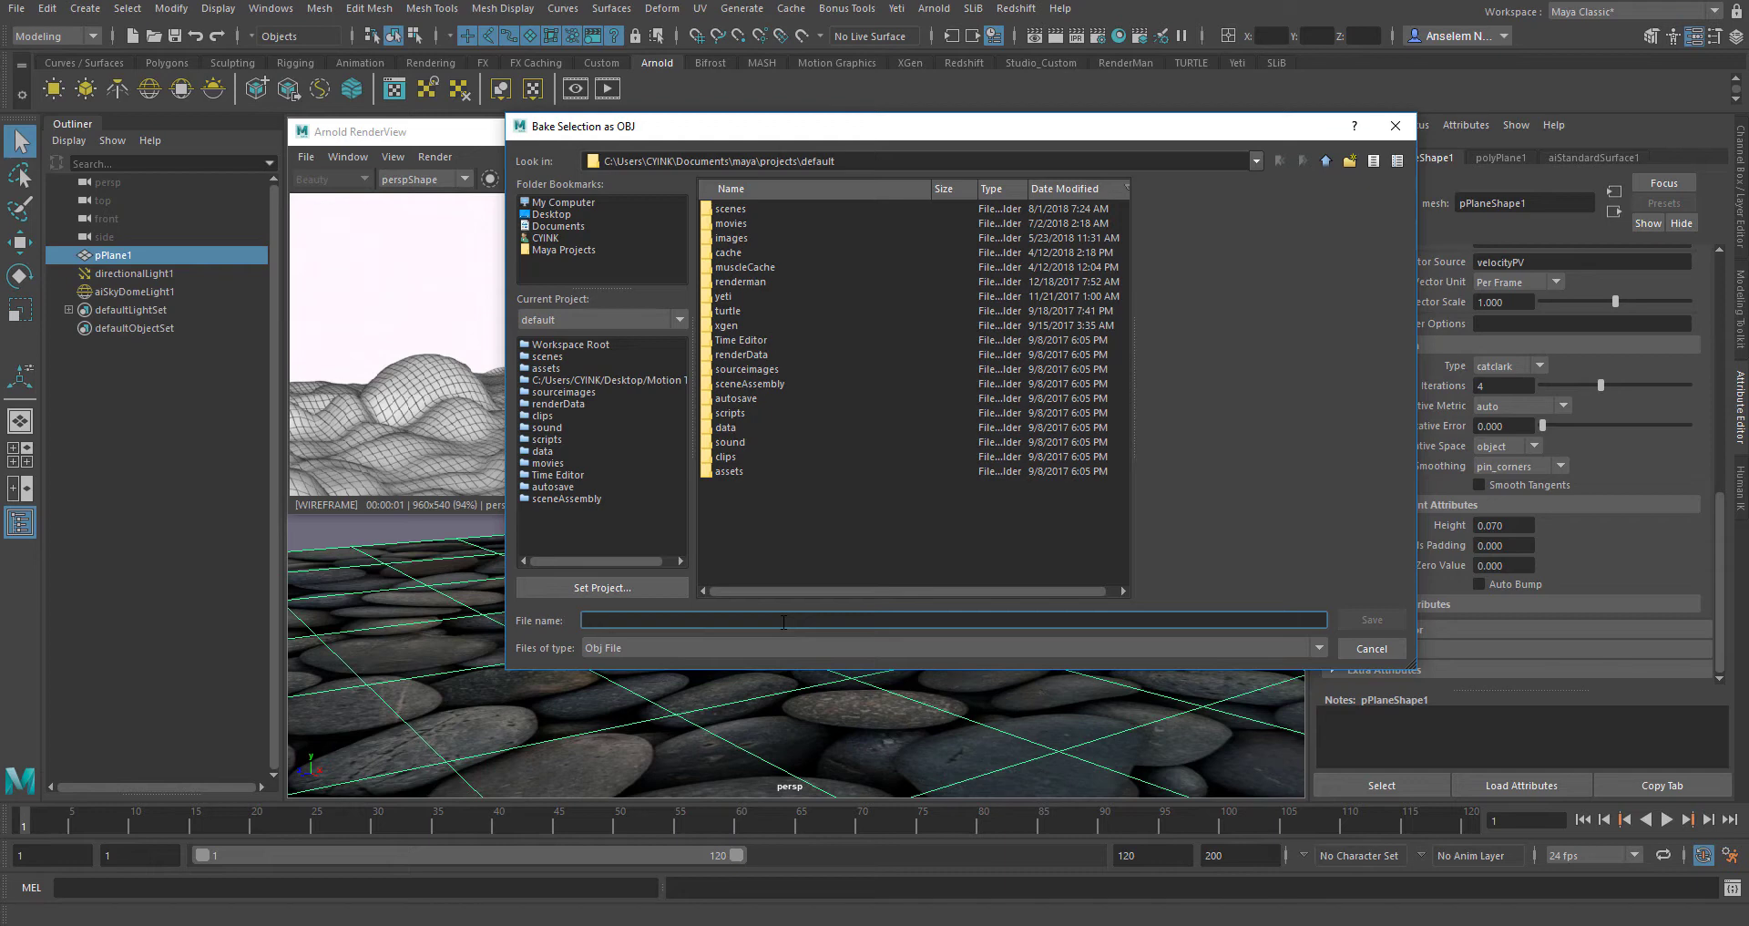
left_click(784, 648)
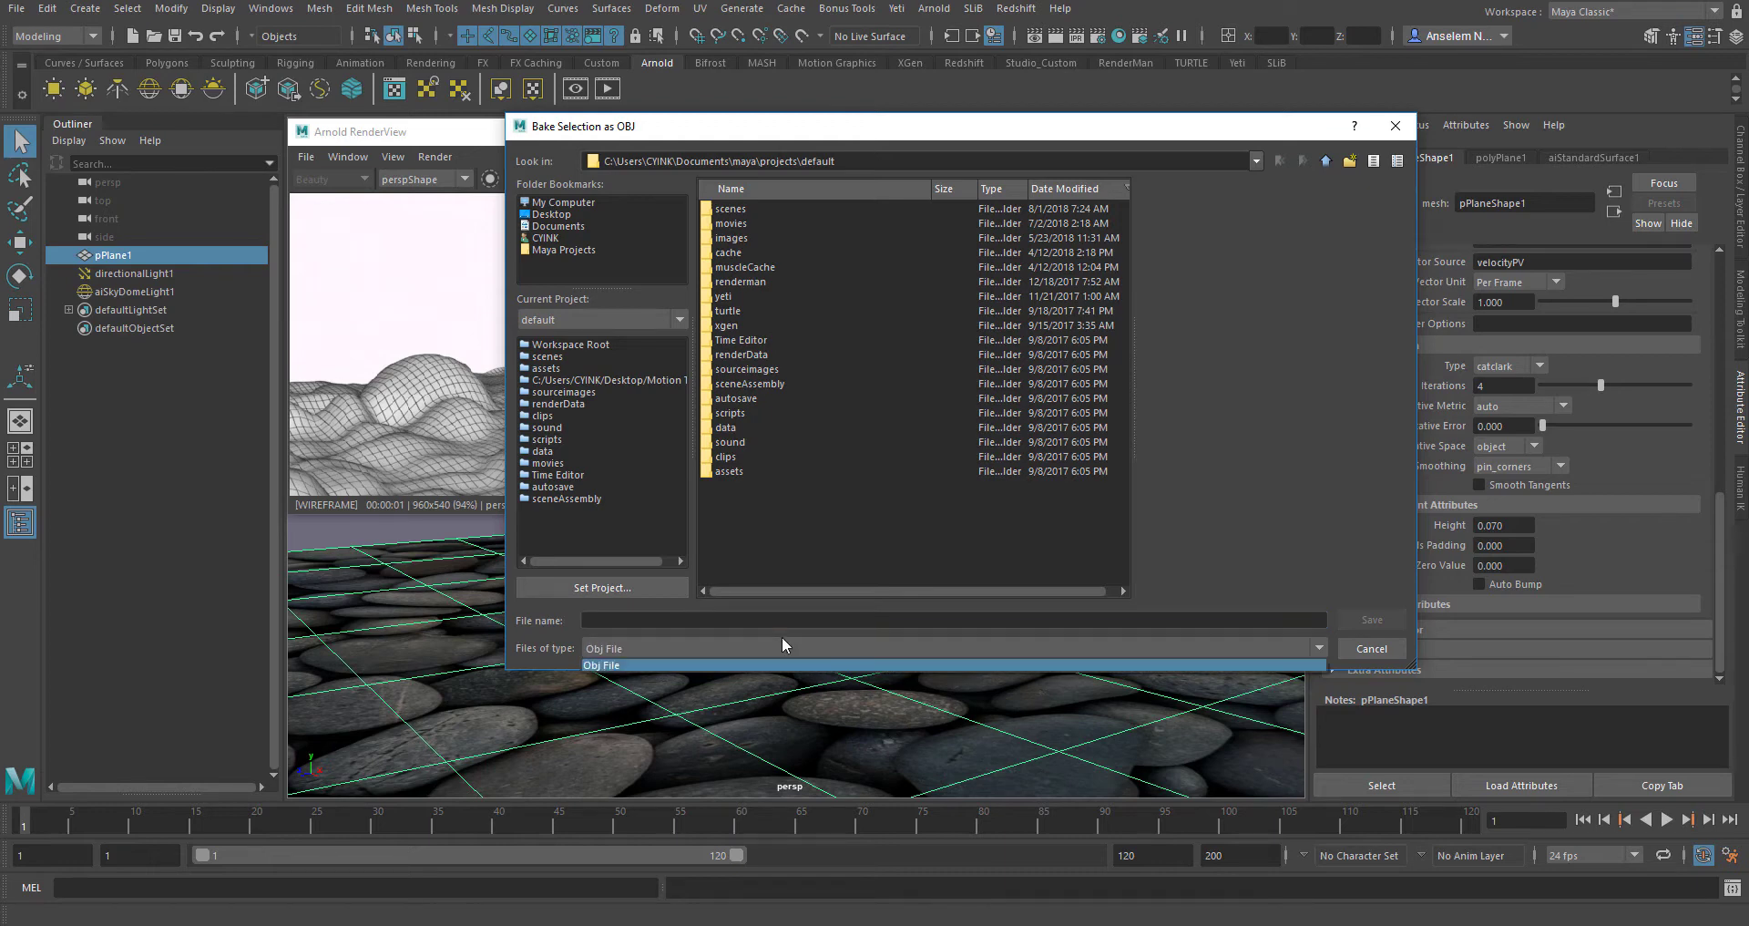
left_click(783, 648)
Name the bake 'stones' and save it into the scenes > exports folder.
left_click(679, 619)
type("stones")
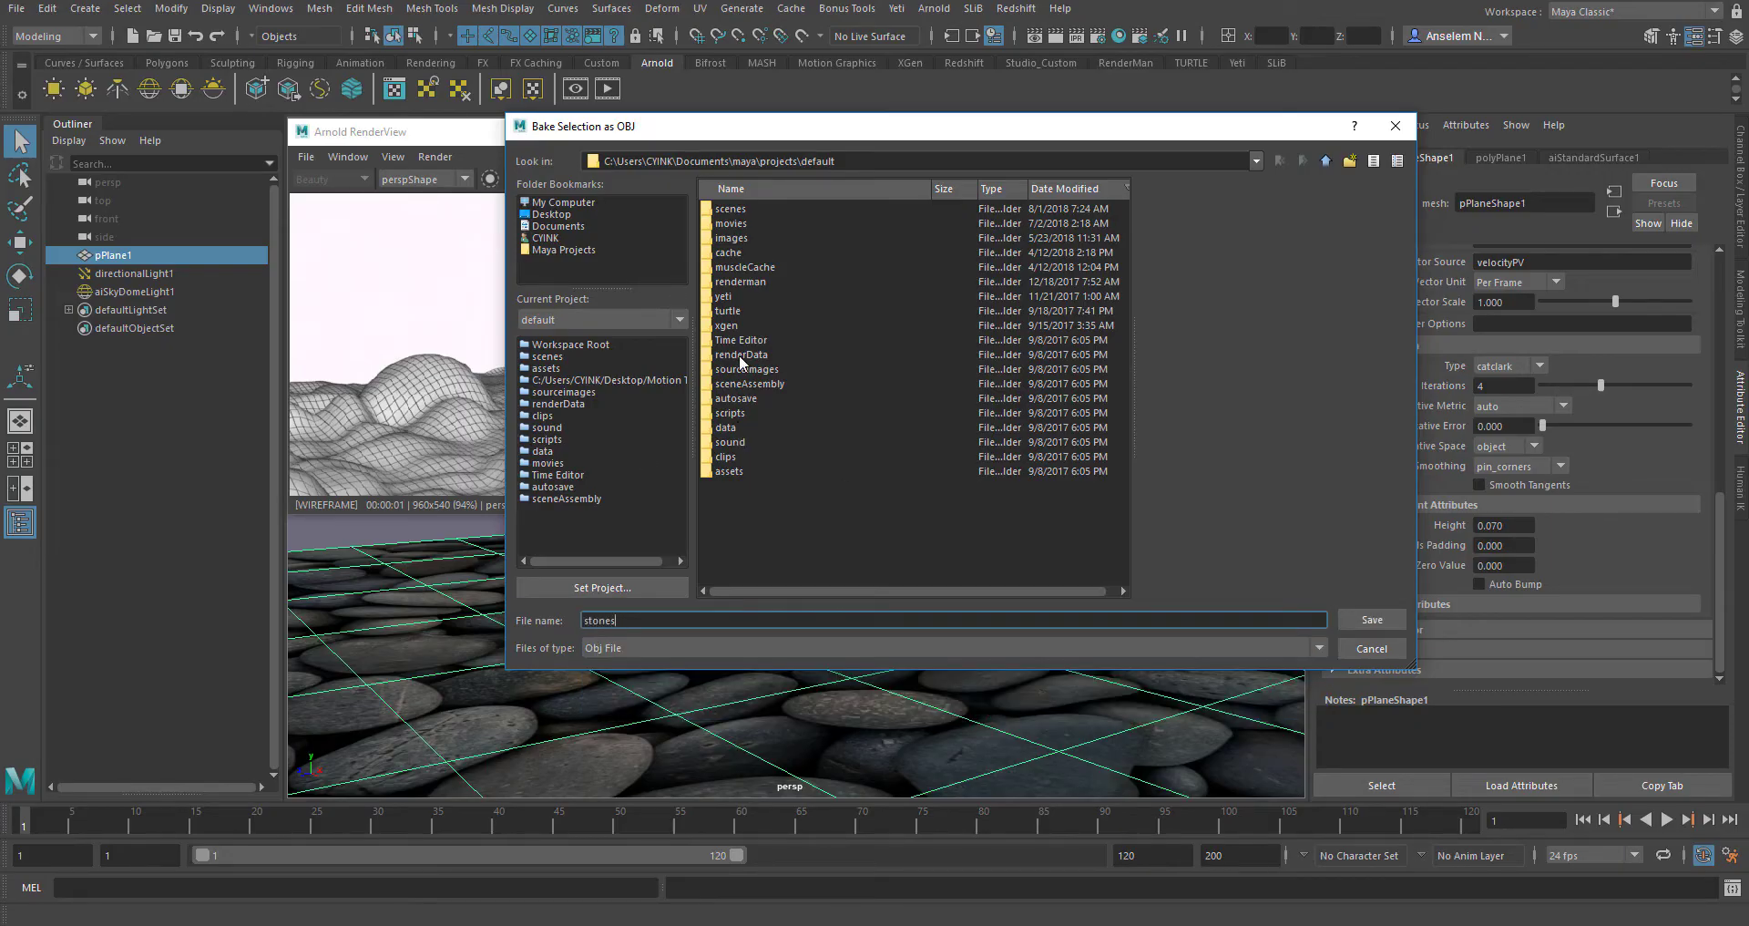
double_click(730, 208)
right_click(772, 208)
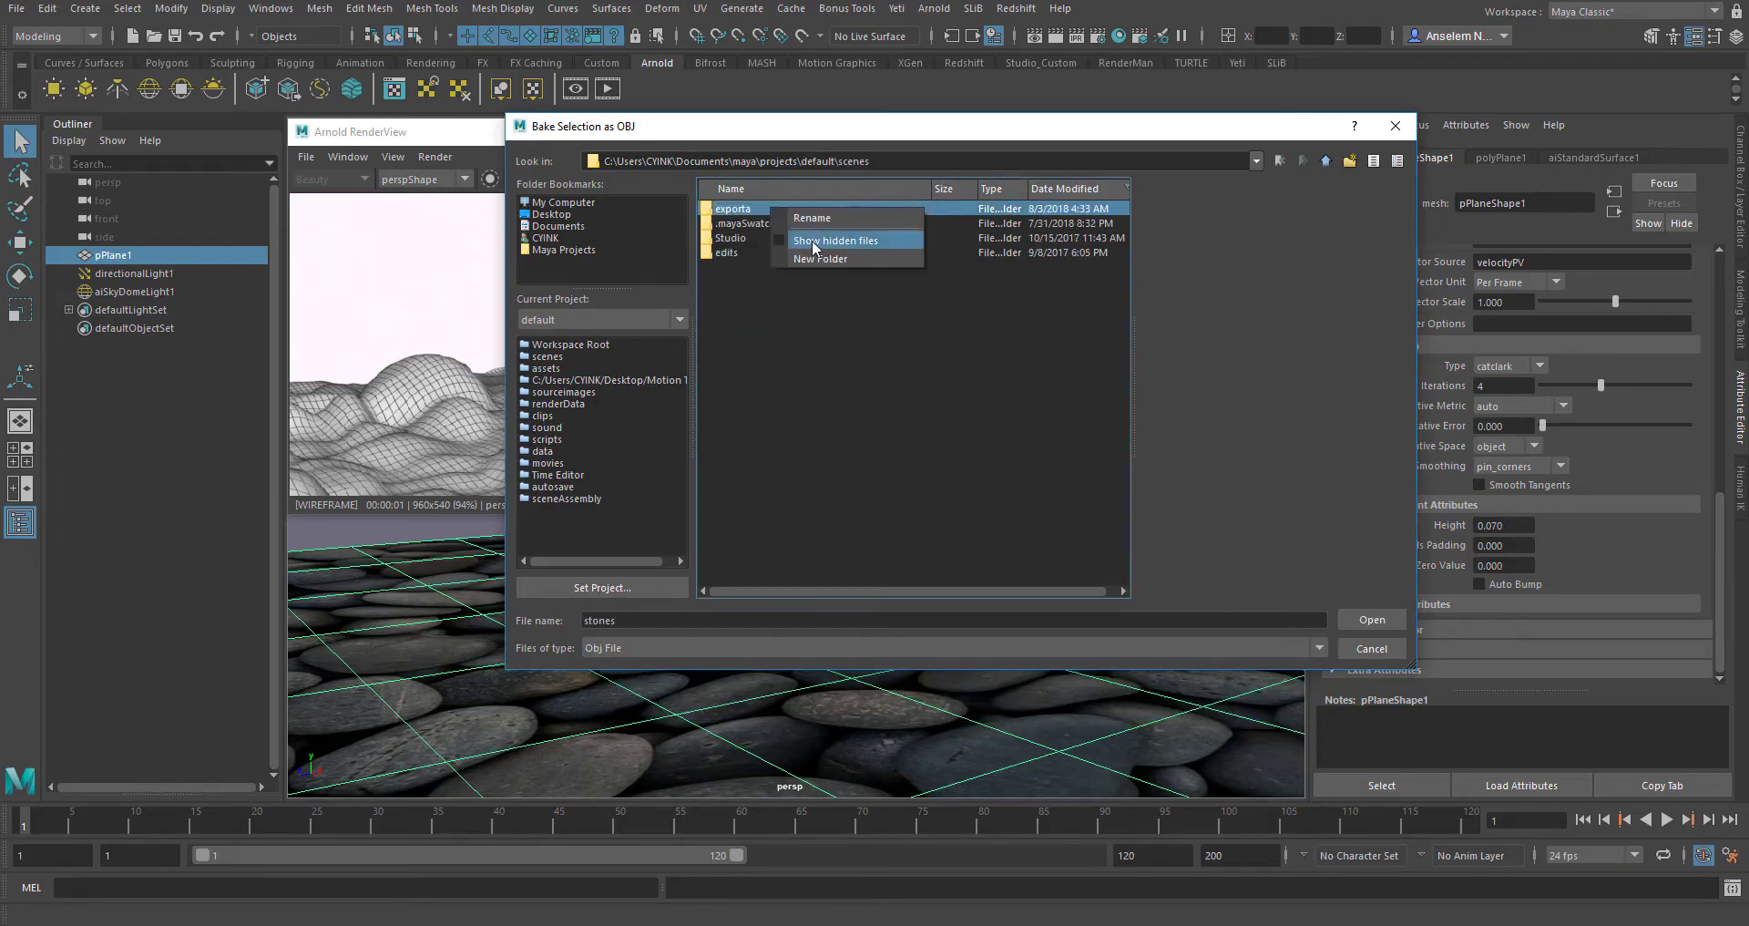
left_click(814, 240)
double_click(733, 209)
left_click(1372, 620)
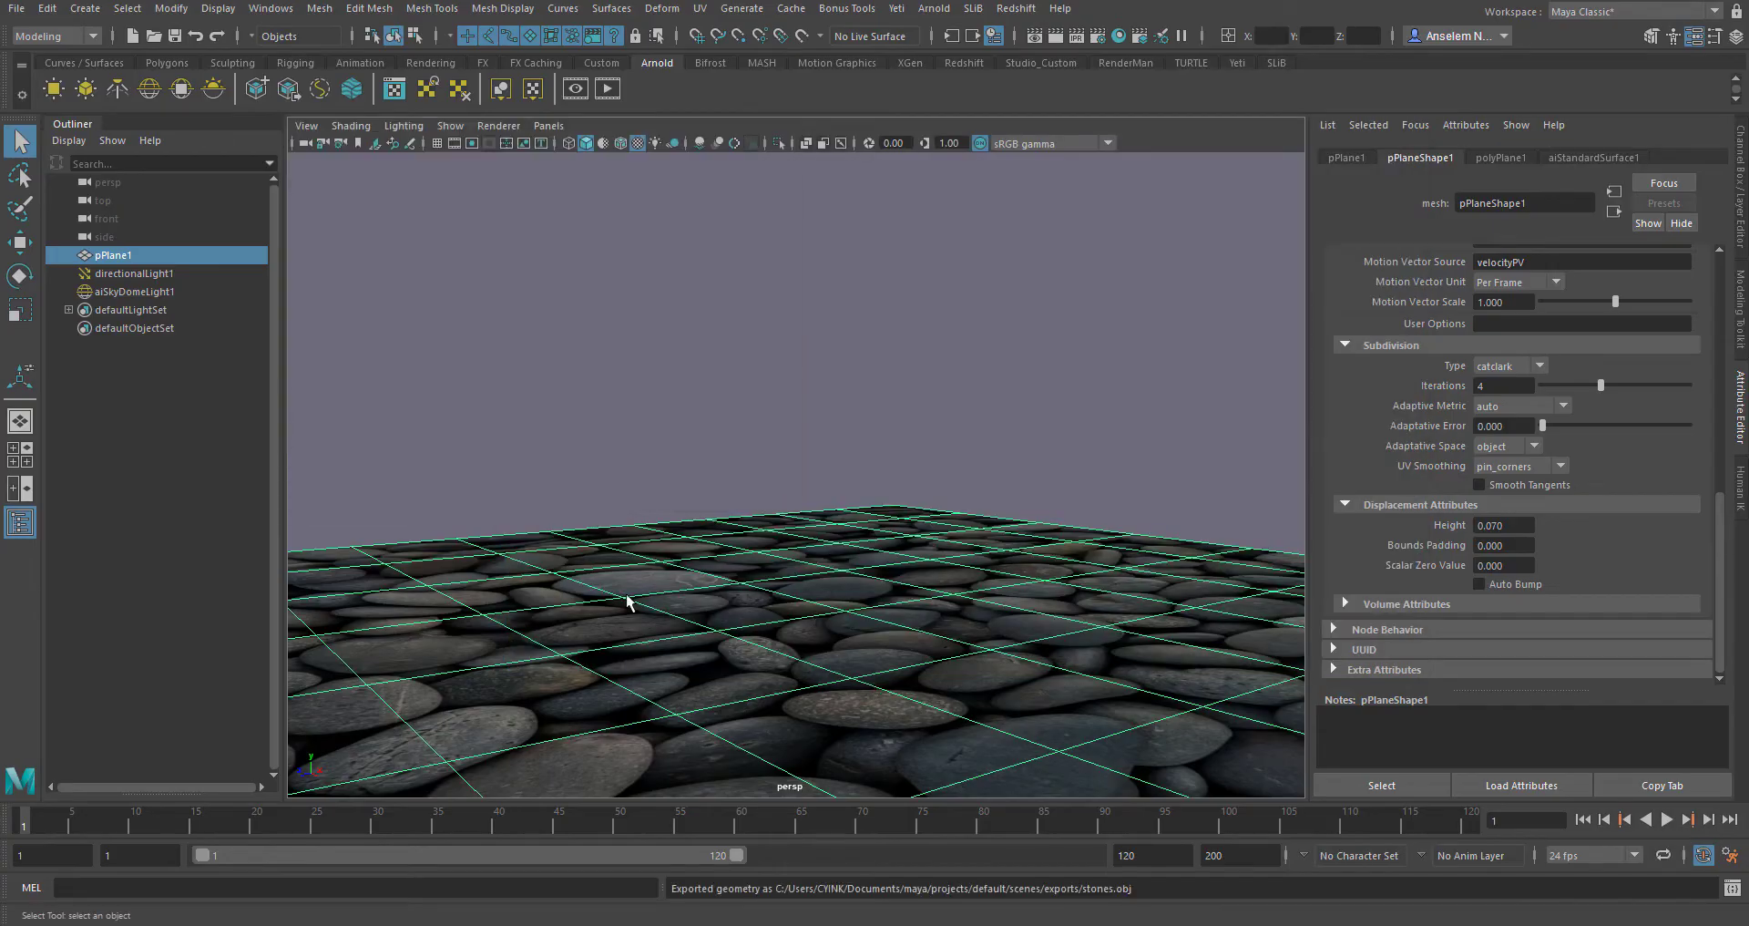
Import stones.obj from the exports folder and orbit to inspect the baked terrain mesh.
left_click(17, 8)
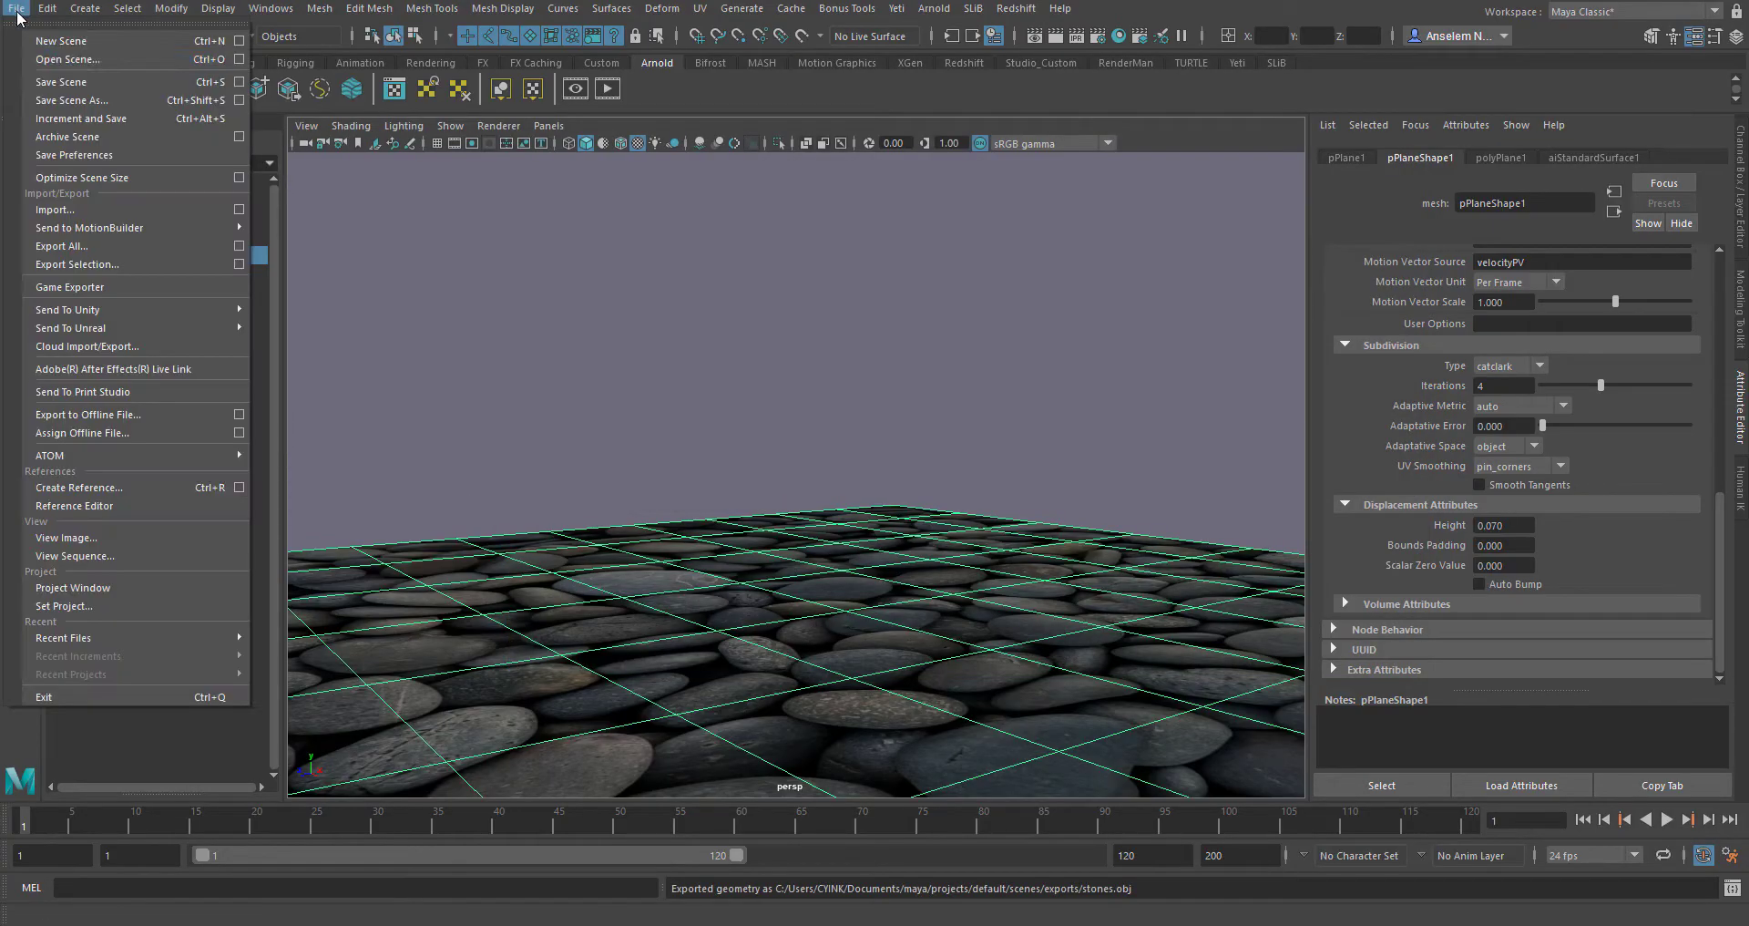
left_click(88, 209)
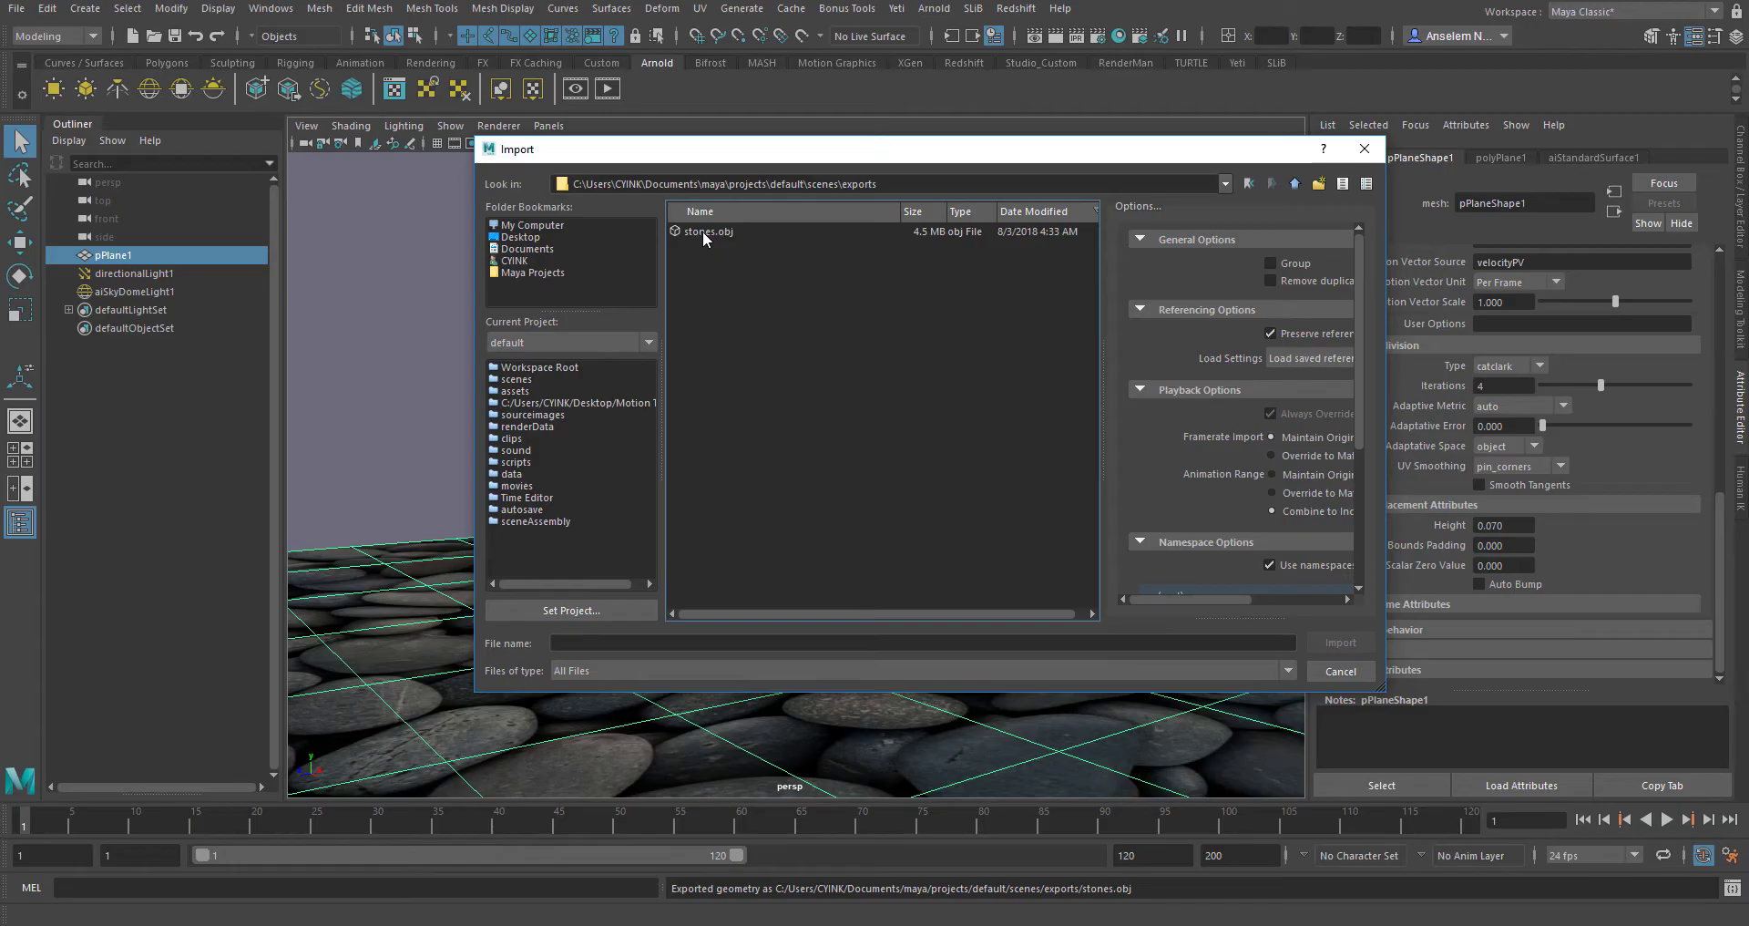
double_click(703, 231)
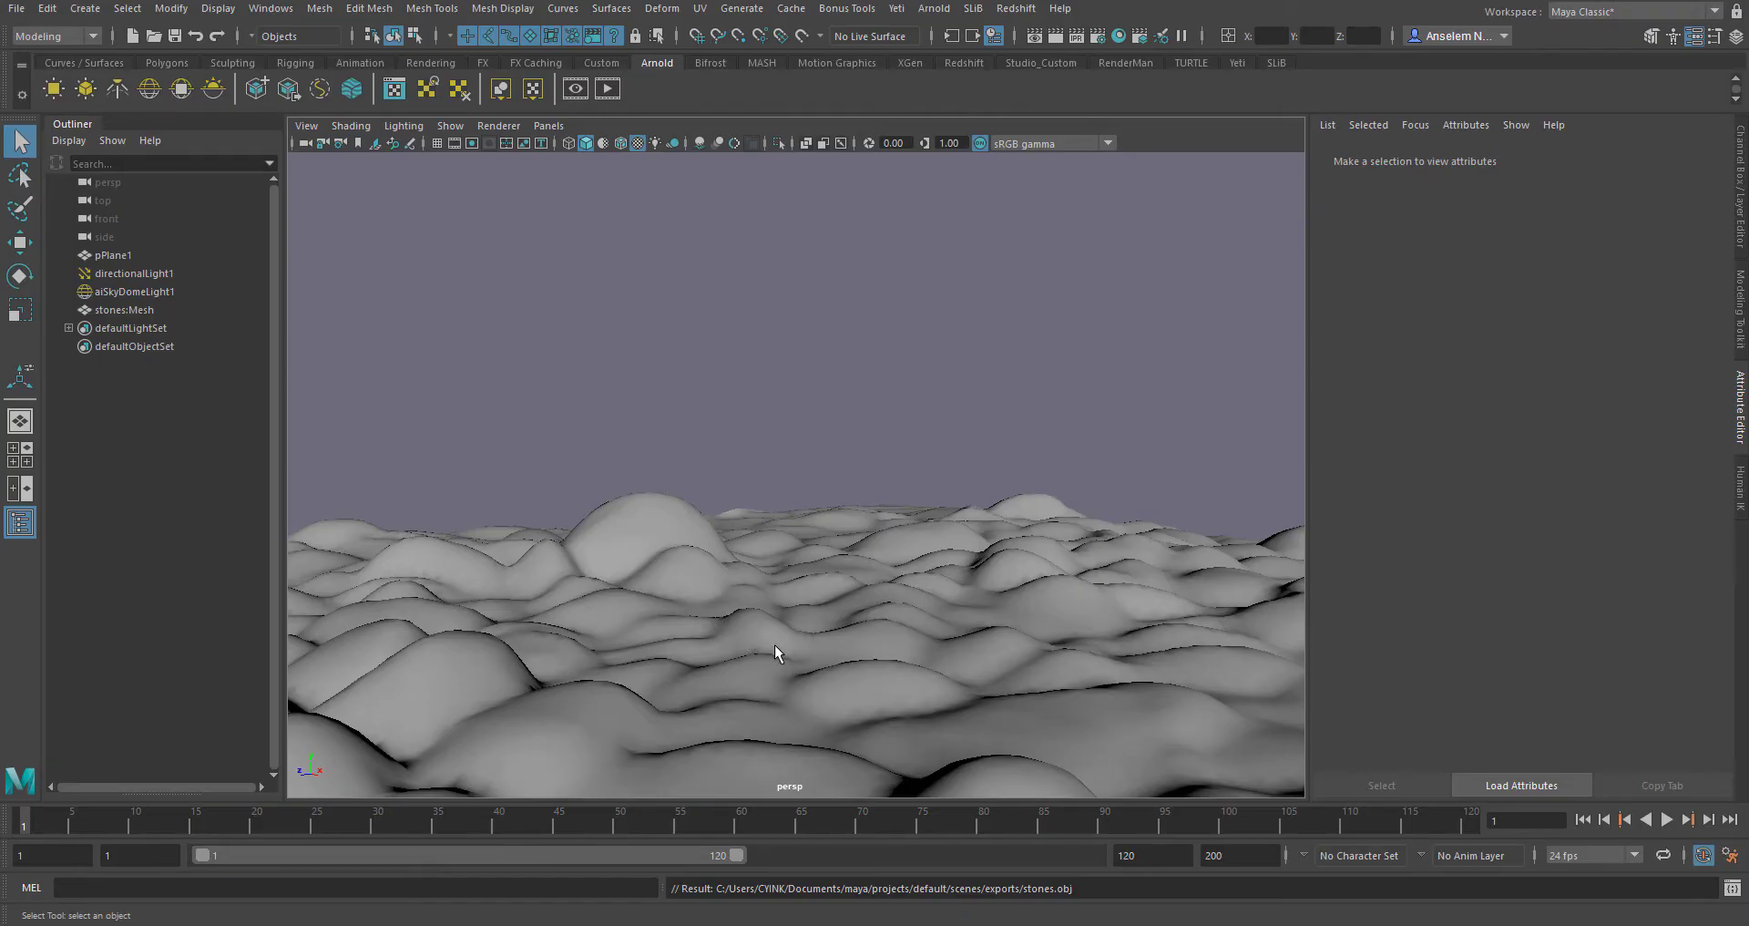
left_click_drag(774, 643, 856, 640, "alt")
scroll(613, 500, "down", 5)
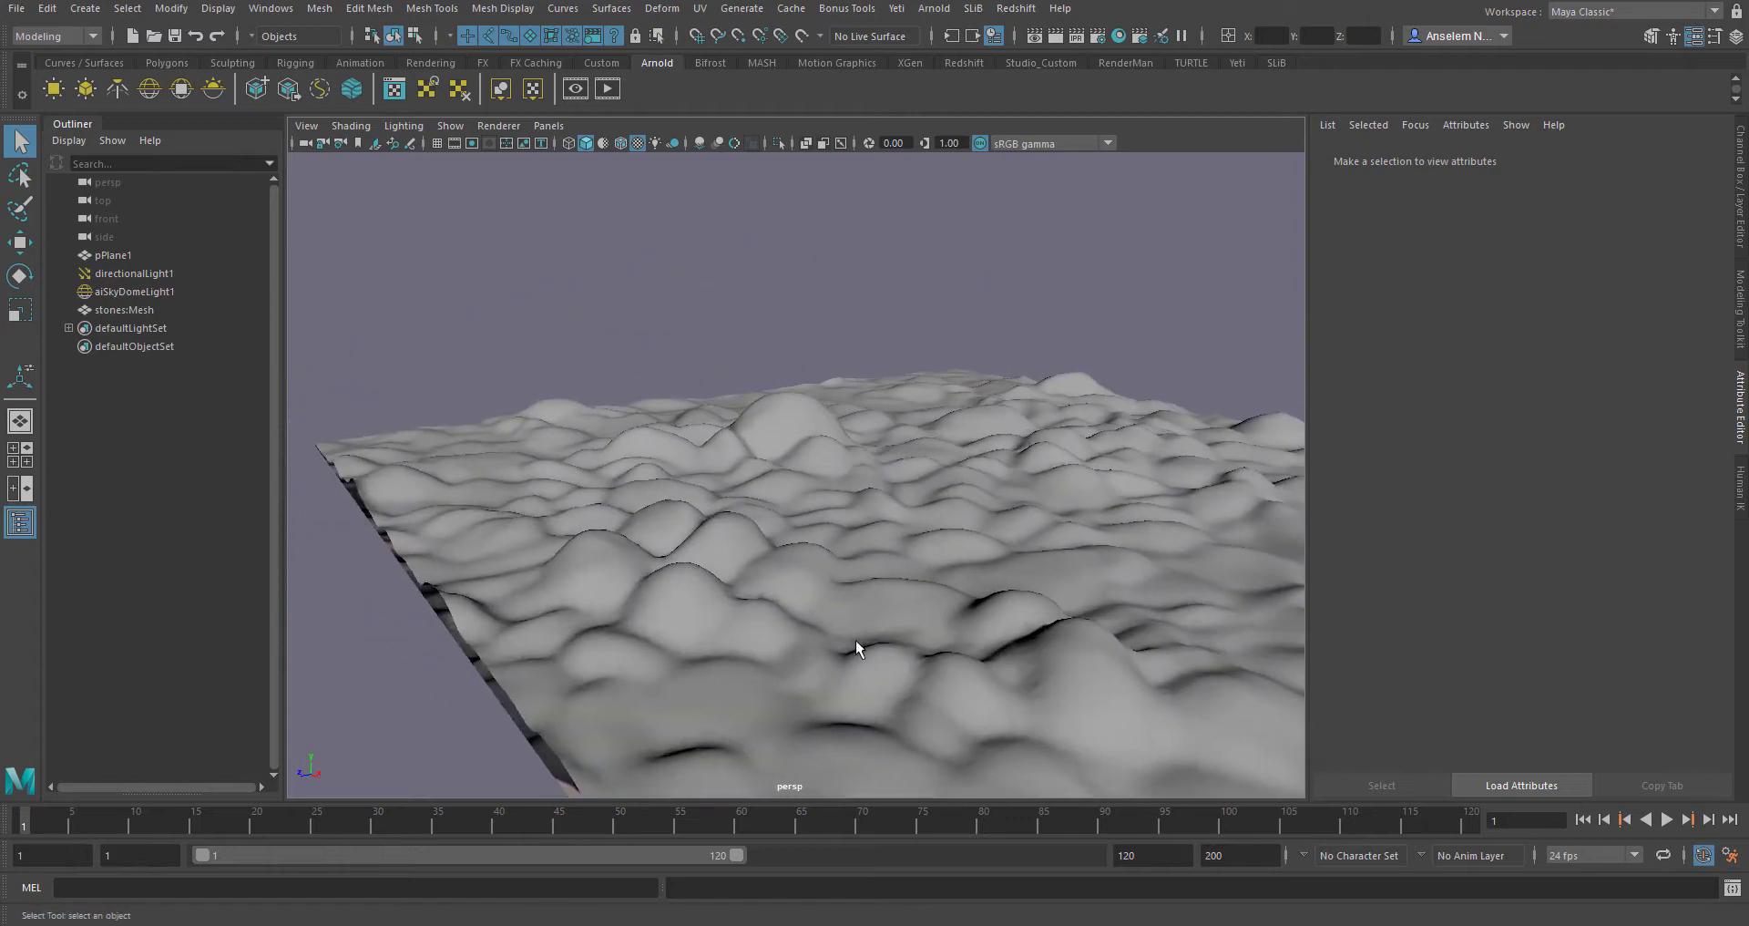
left_click_drag(643, 525, 815, 601, "alt")
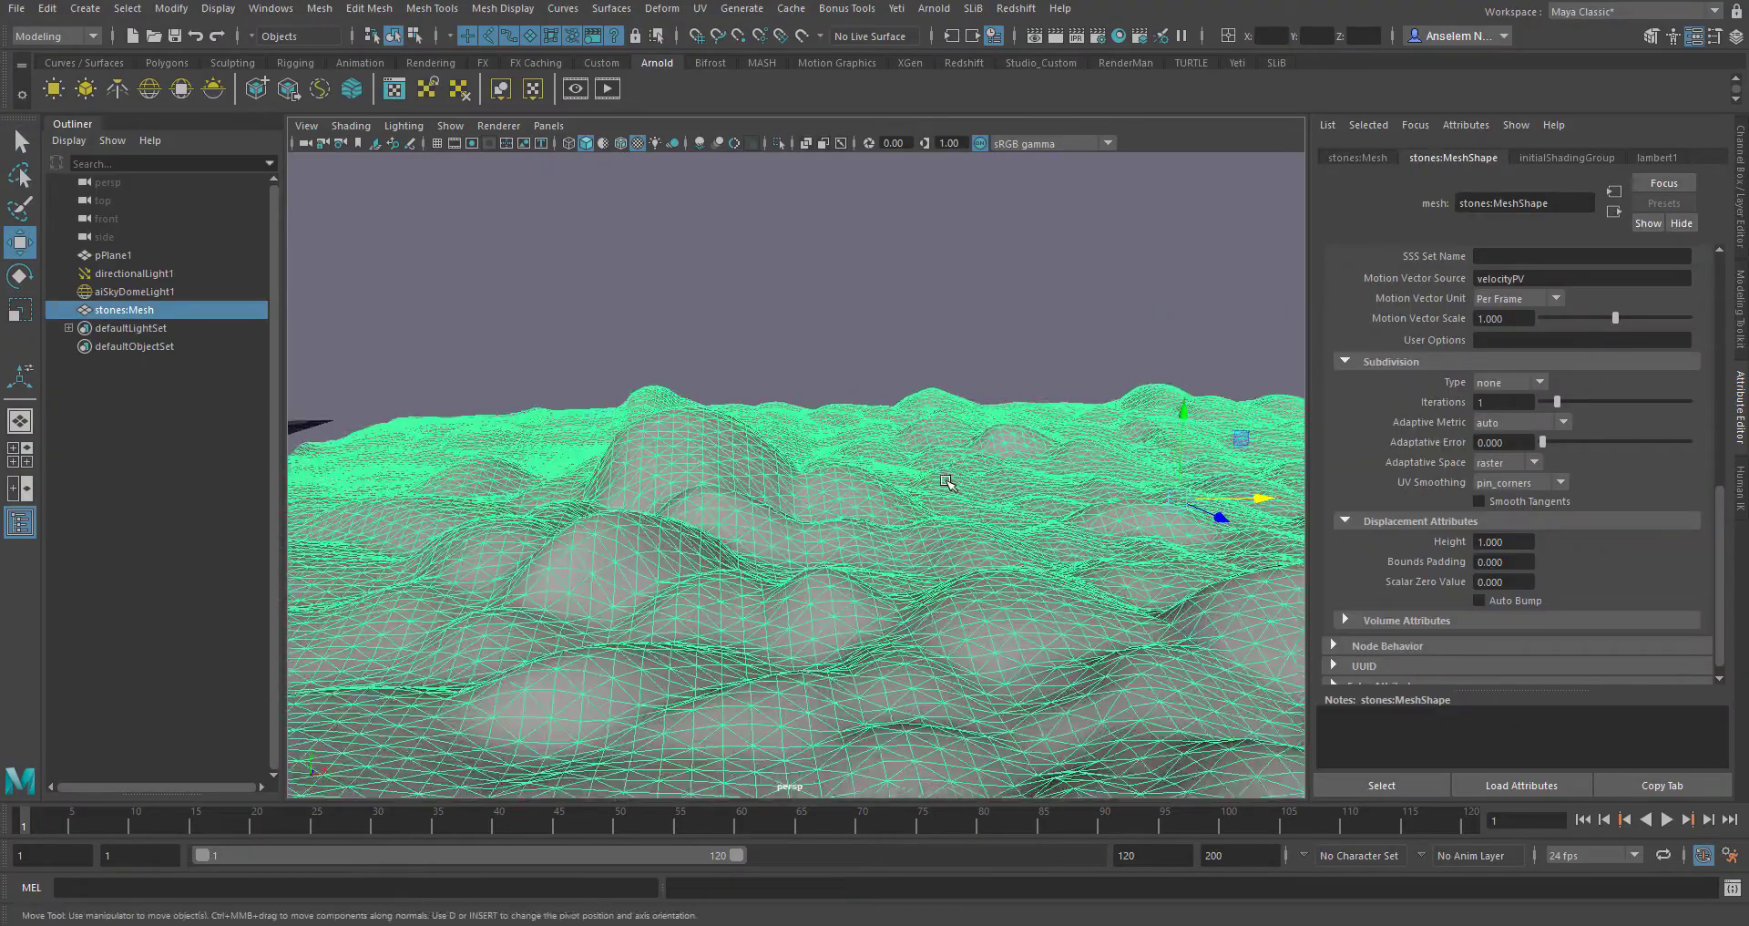
Create an aiStandard surface node in the Hypershade for the stones mesh's river-stone texture.
left_click(607, 89)
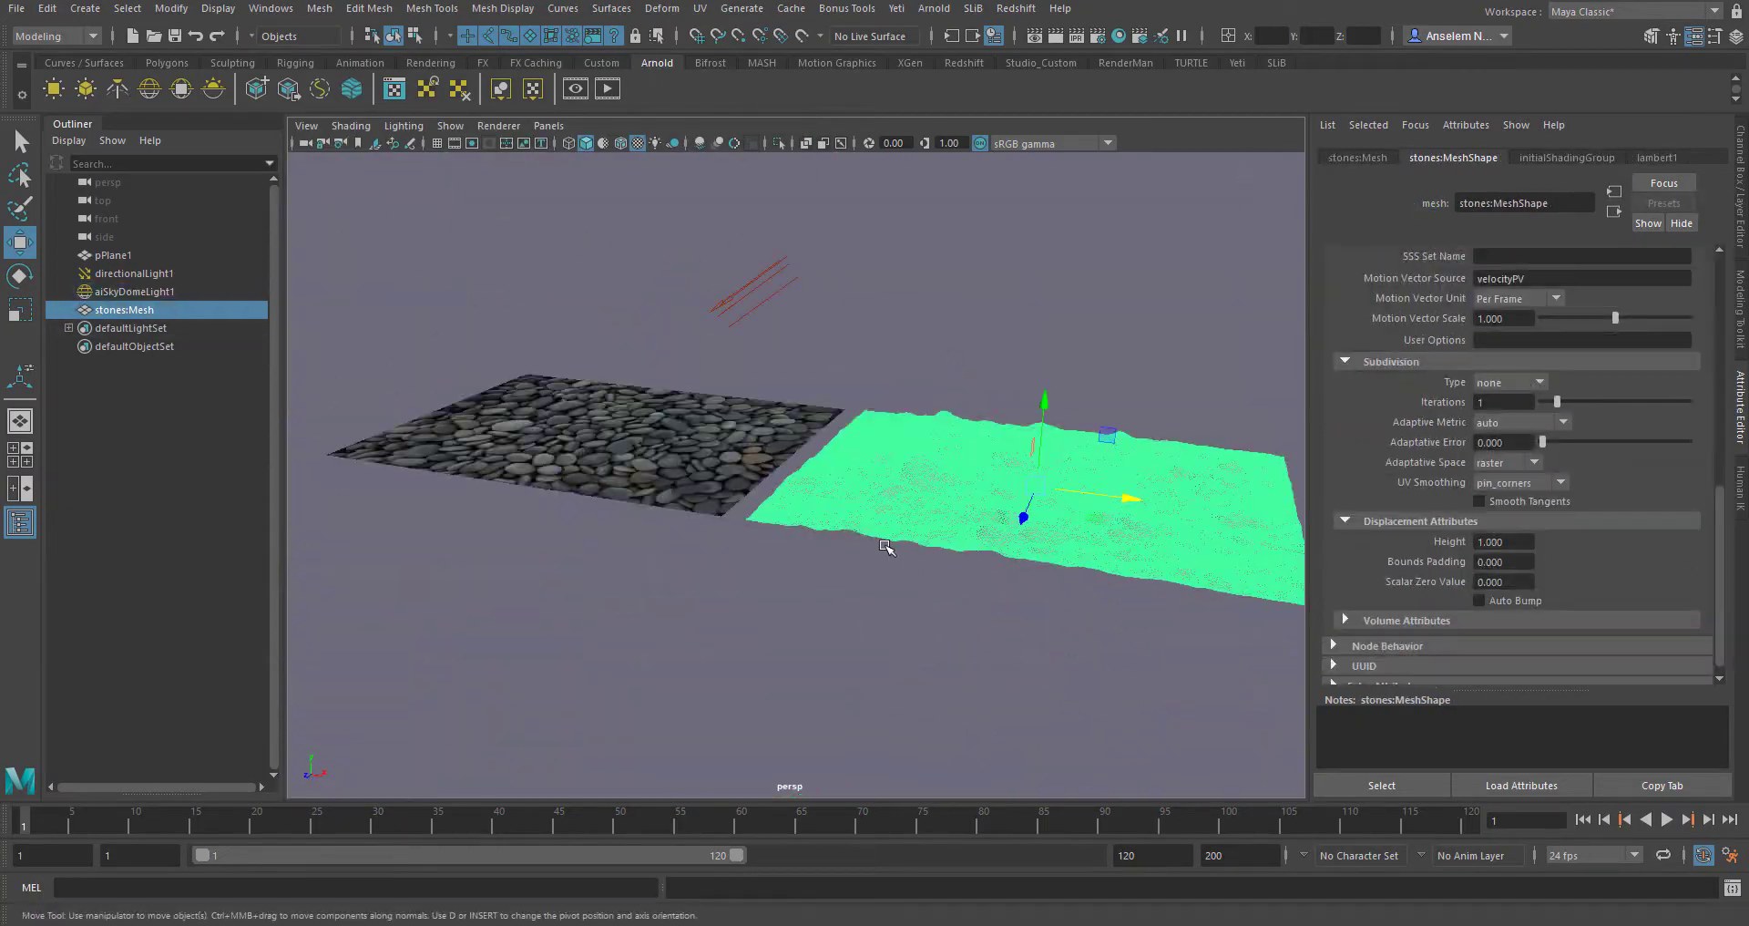
scroll(886, 547, "up", 5)
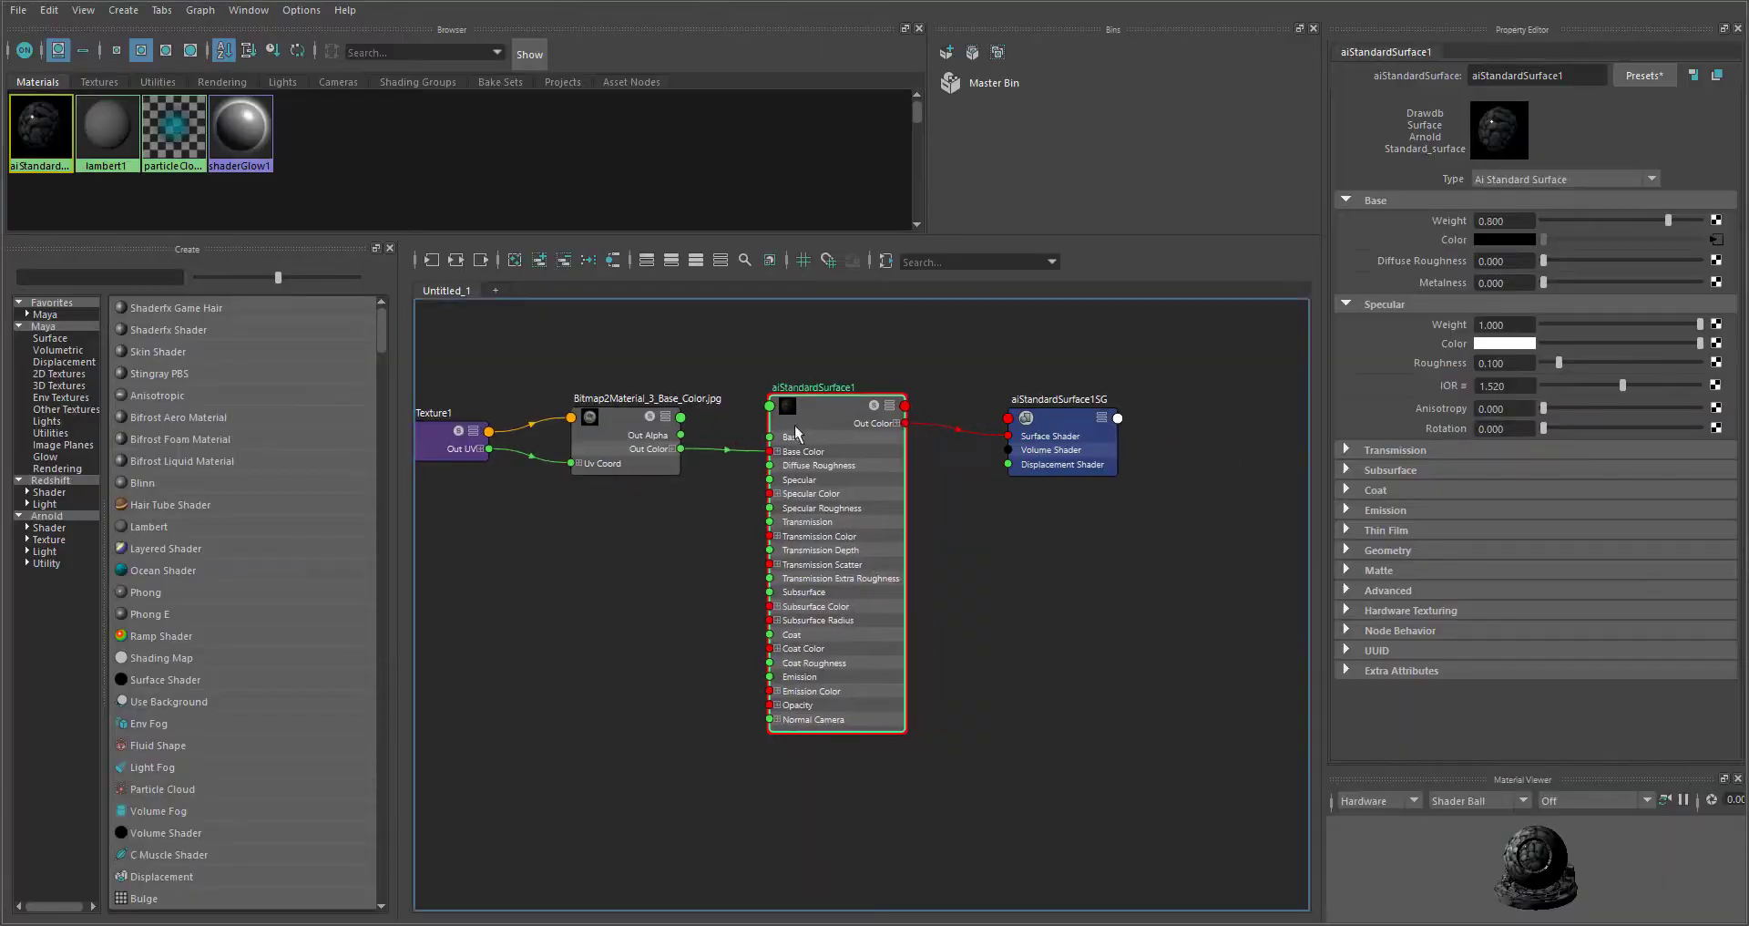
left_click(1047, 405)
middle_click_drag(584, 749, 715, 644, "alt")
key("Tab")
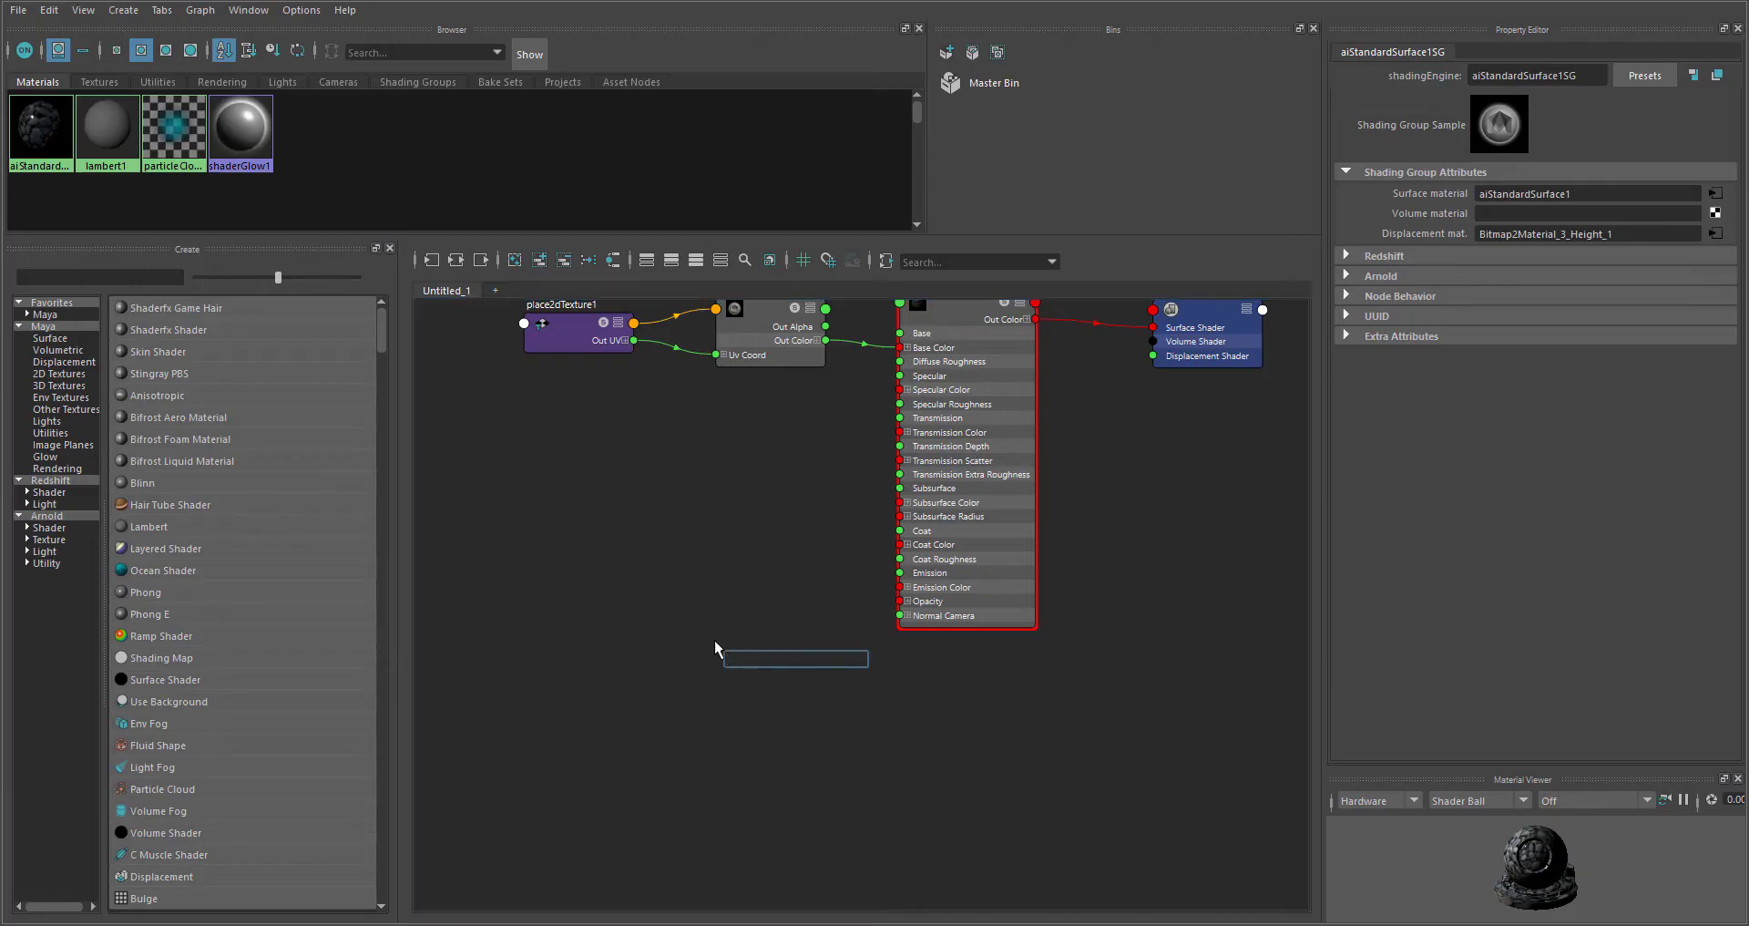
type("aiStandardHair")
key("Return")
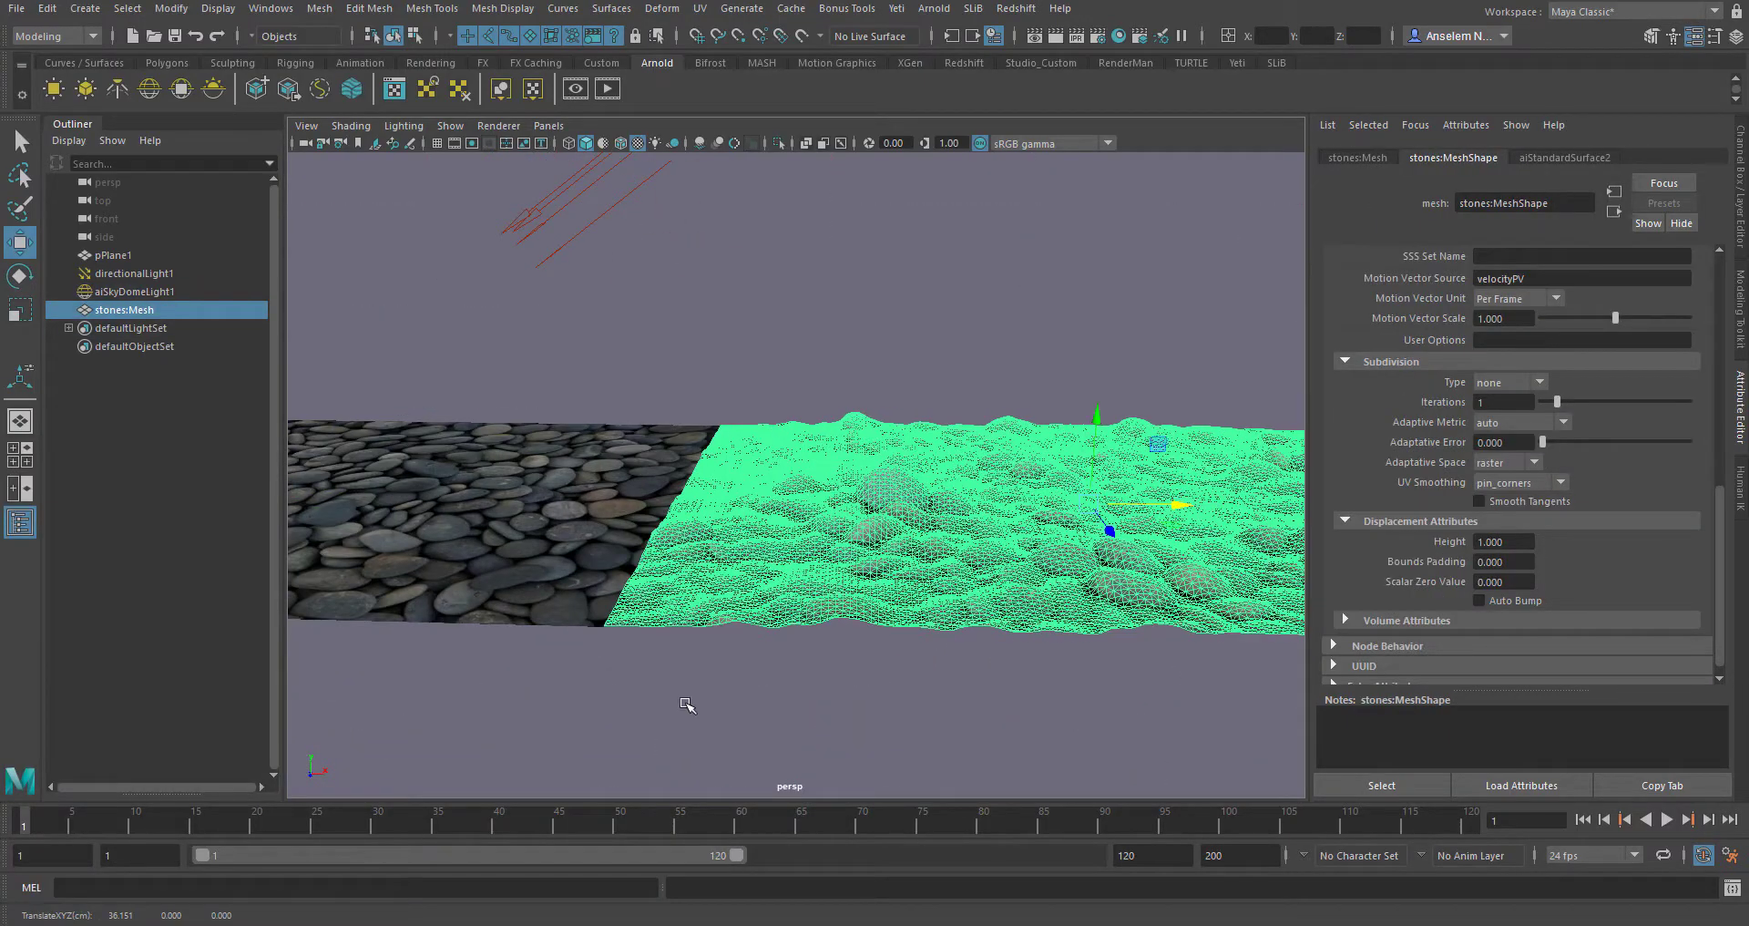
left_click(683, 707)
left_click_drag(684, 707, 208, 675, "alt")
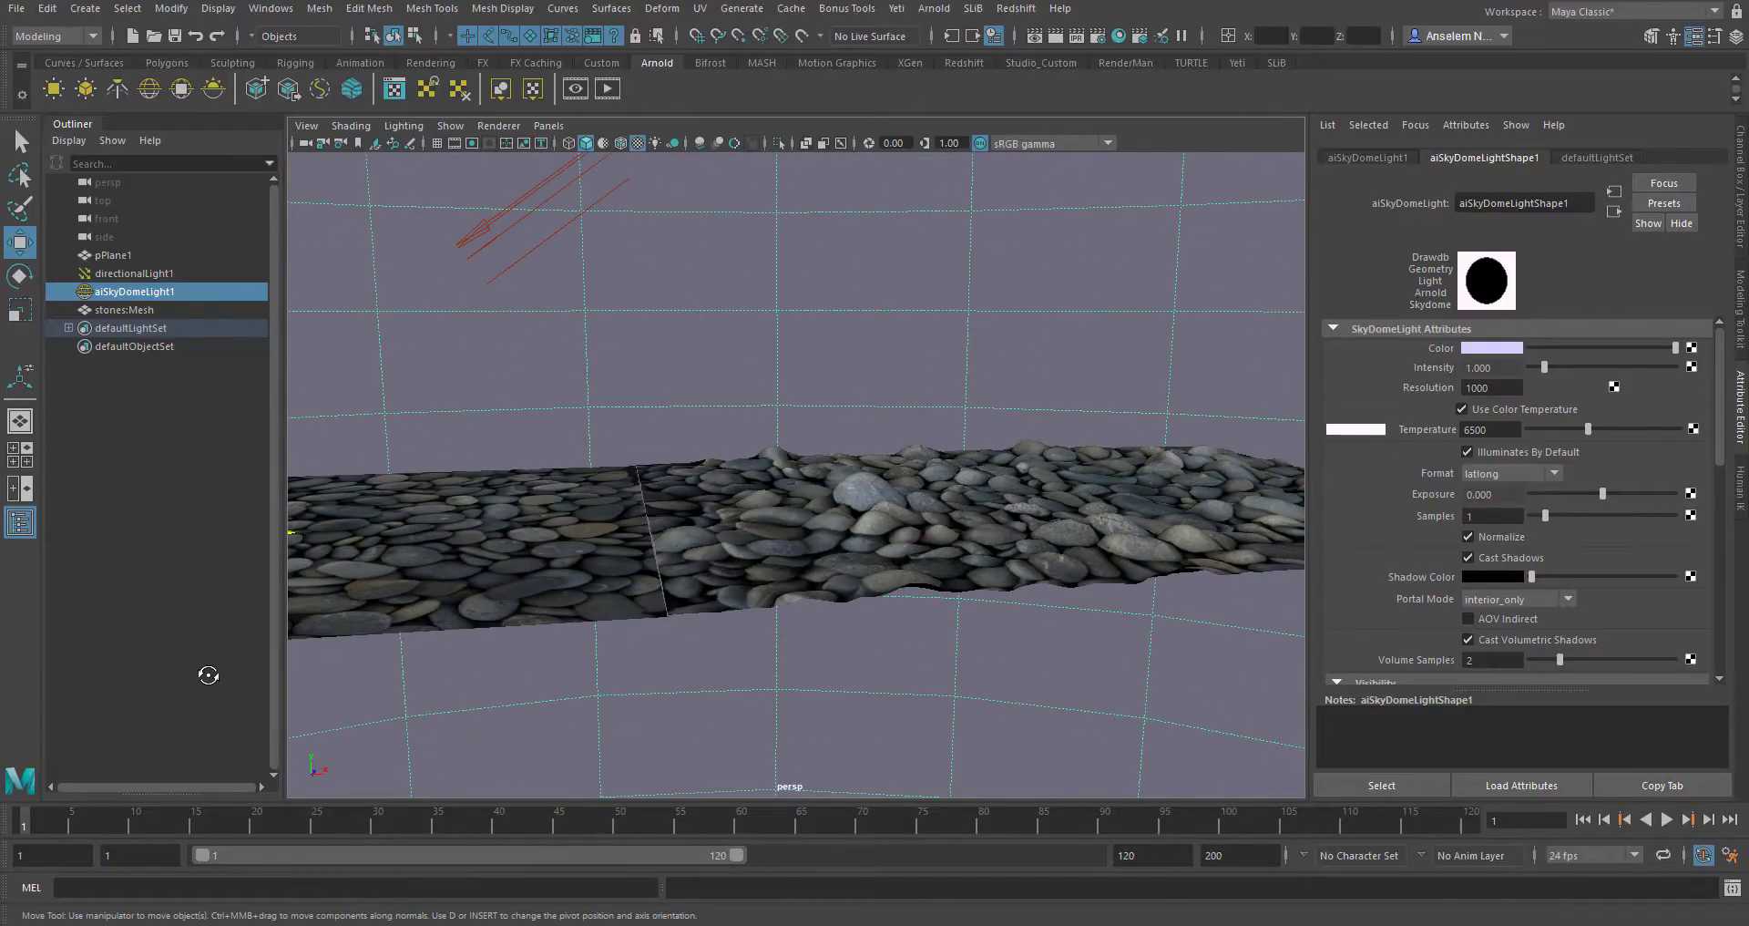
Render with Arnold and slide stones:Mesh along X beside pPlane1.
left_click(609, 91)
left_click_drag(1048, 506, 1071, 507, "alt")
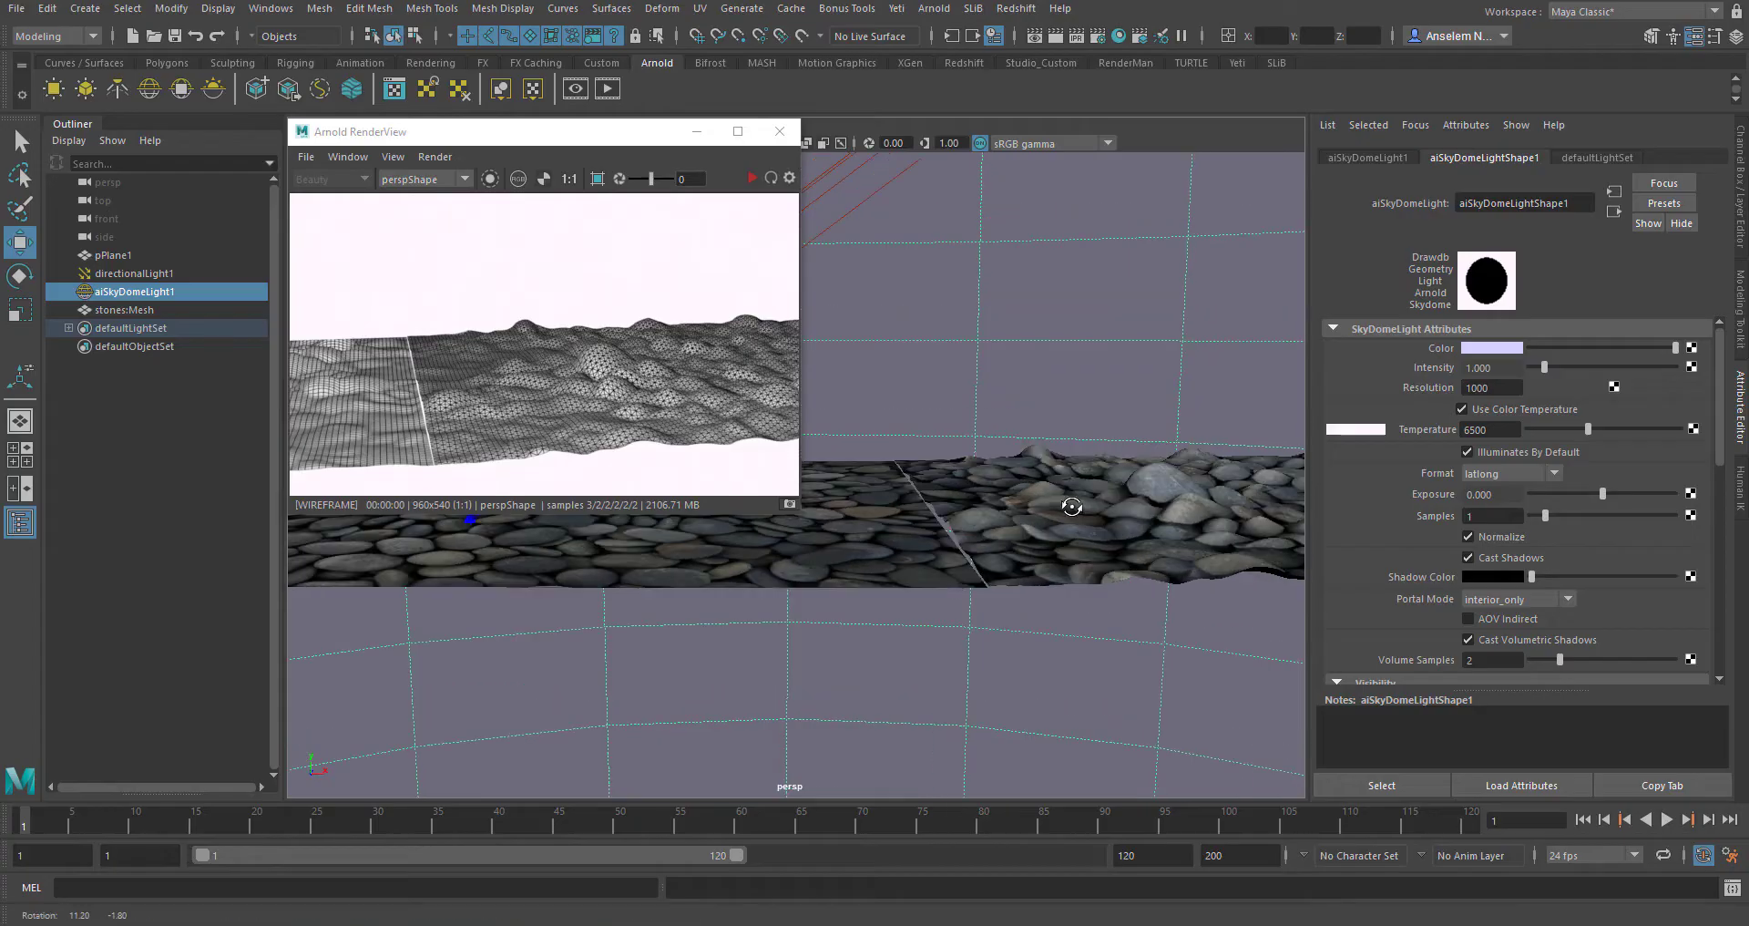
right_click_drag(1071, 507, 800, 571, "alt")
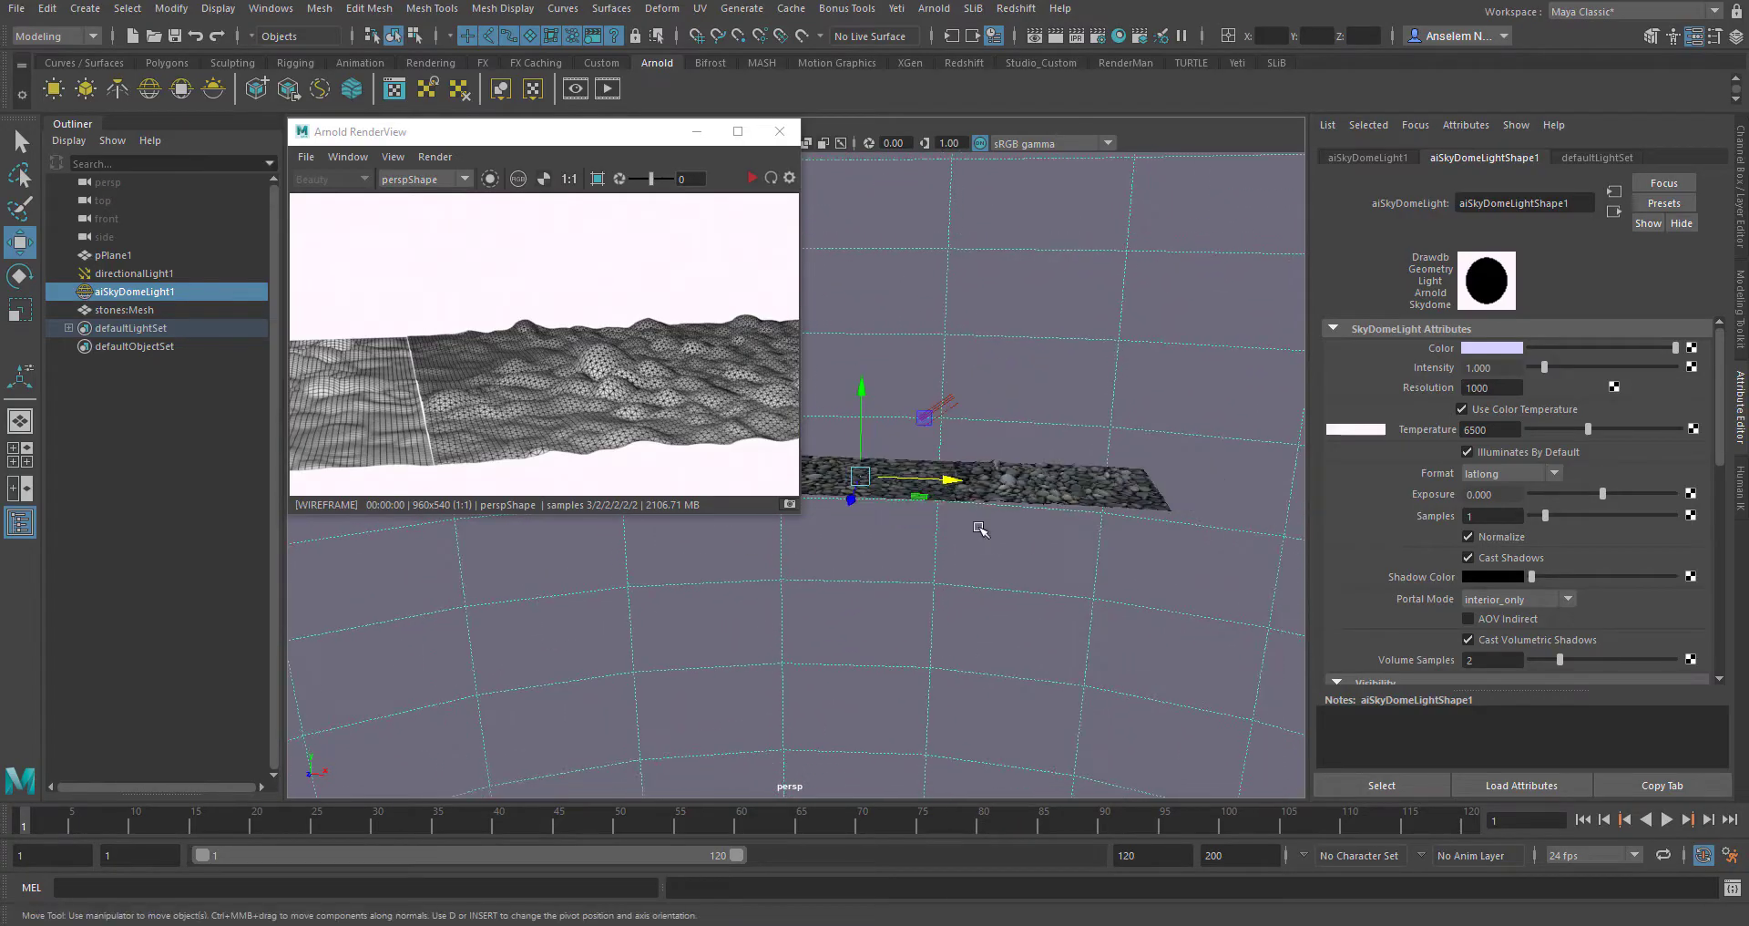
left_click(1008, 461)
left_click_drag(1054, 500, 954, 475)
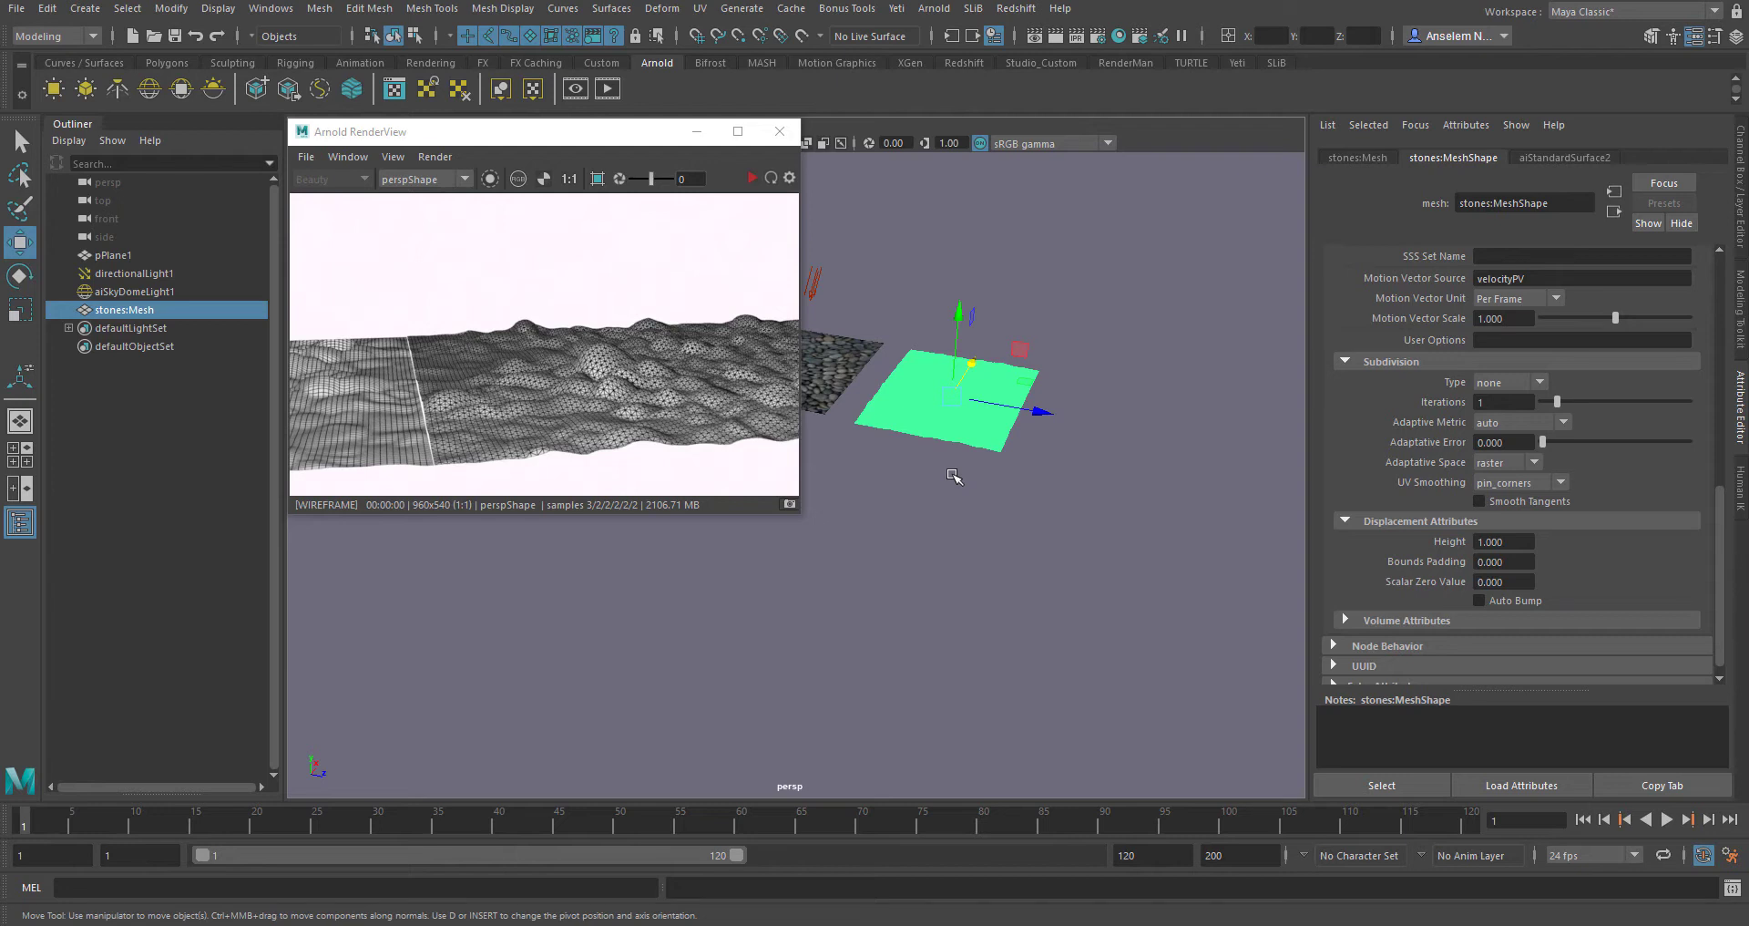
left_click_drag(954, 476, 964, 496, "alt")
scroll(965, 496, "up", 2)
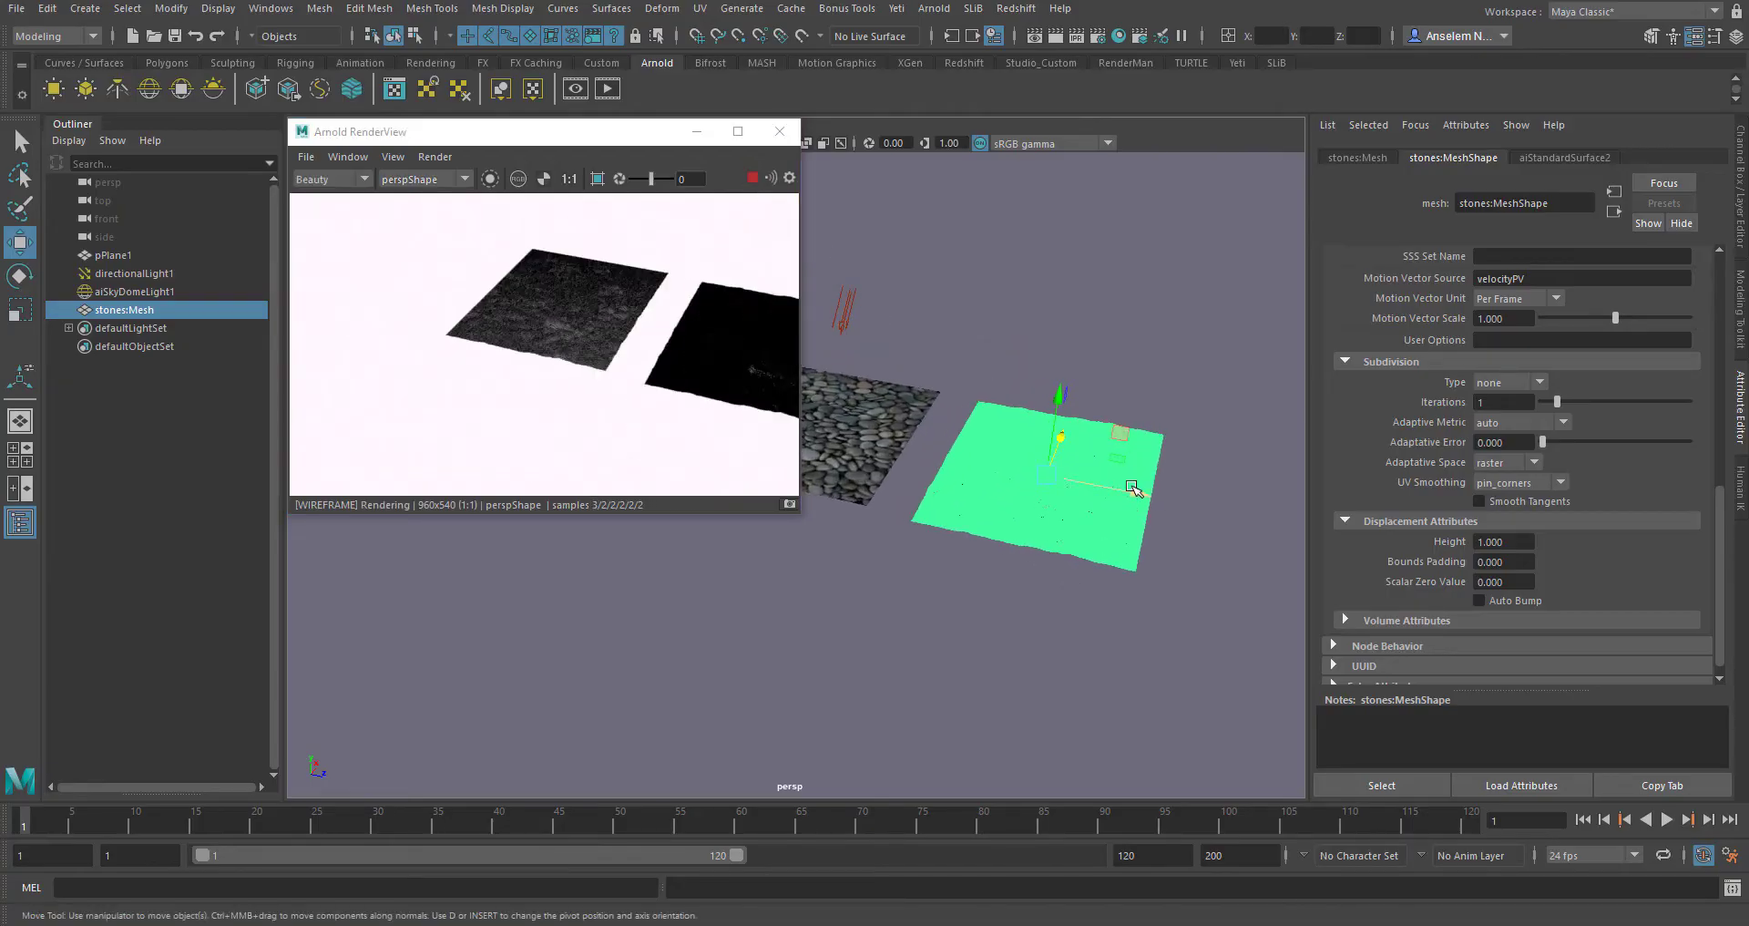
middle_click_drag(965, 496, 878, 484)
scroll(877, 484, "up", 2)
left_click_drag(878, 484, 1015, 391, "alt")
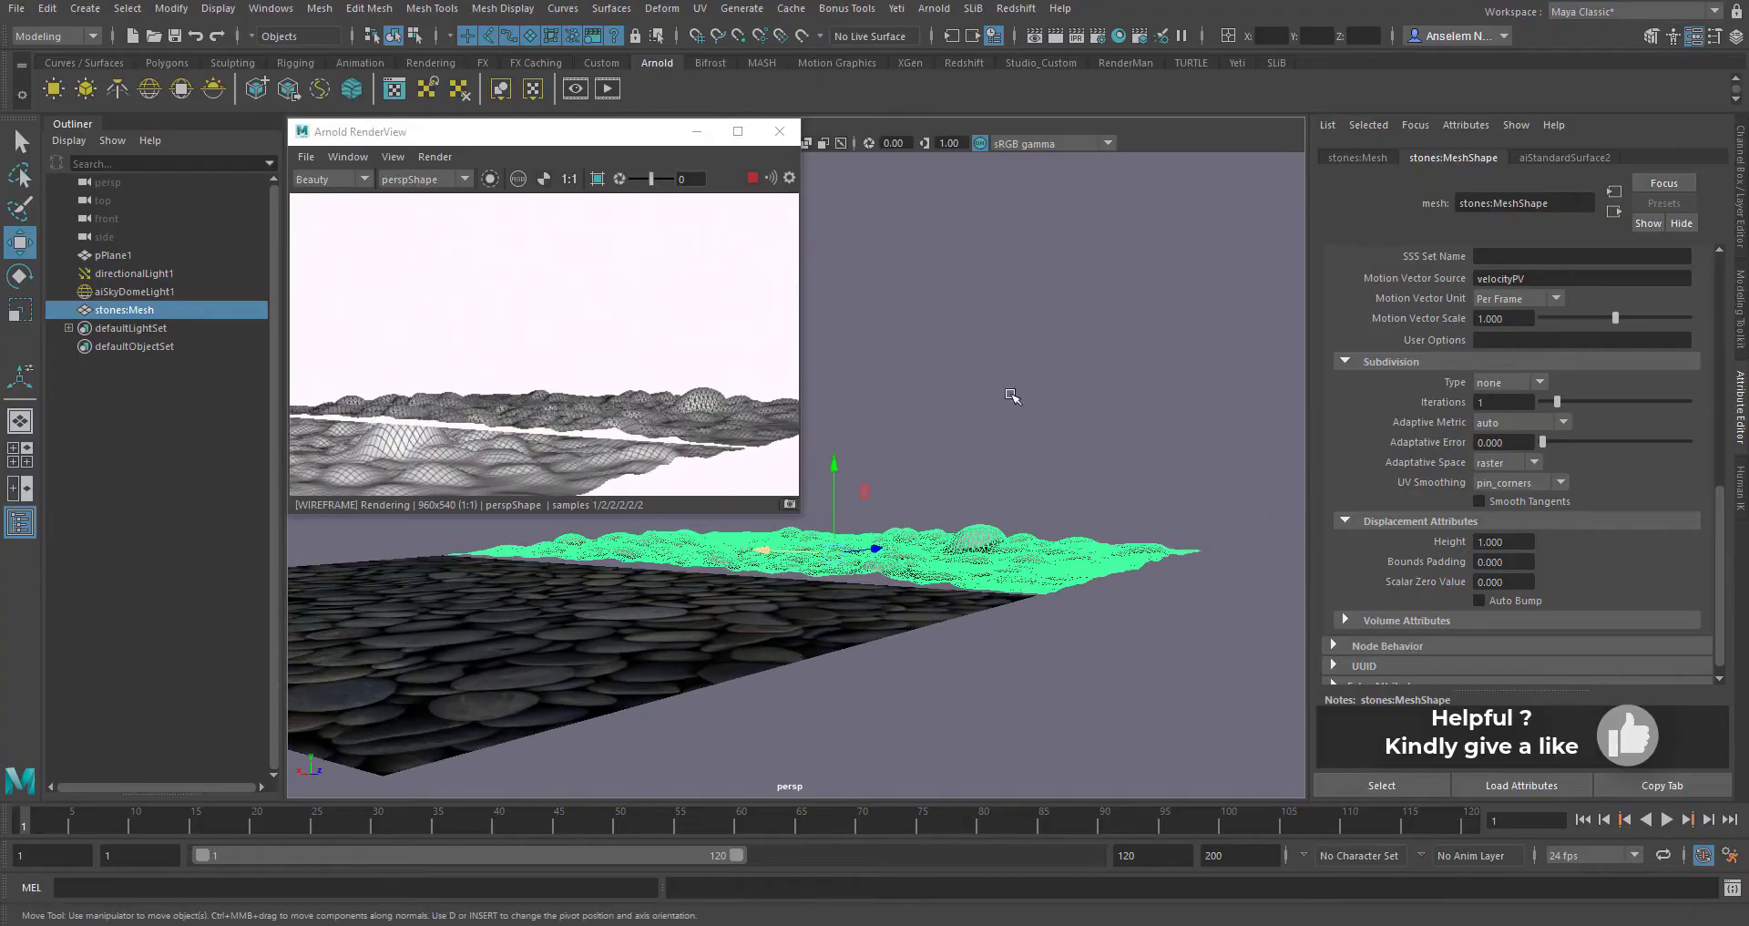
Set the RenderView's Debug Shading to Disabled and look down over the stones.
left_click(434, 157)
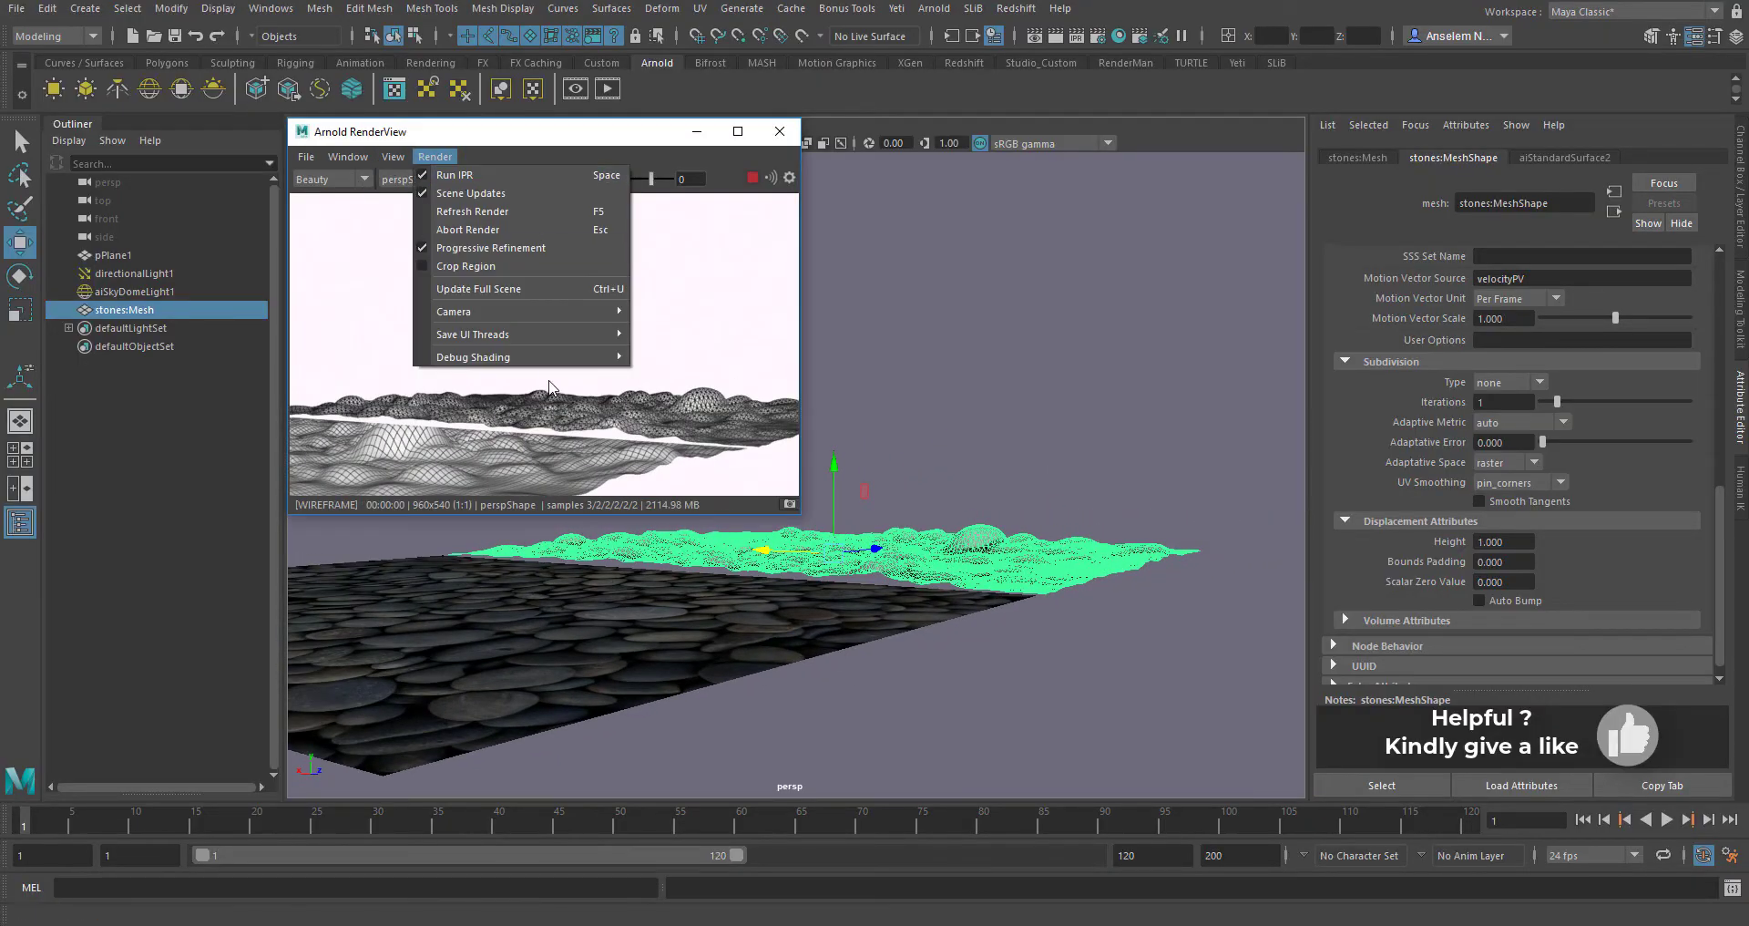
mouse_move(526, 356)
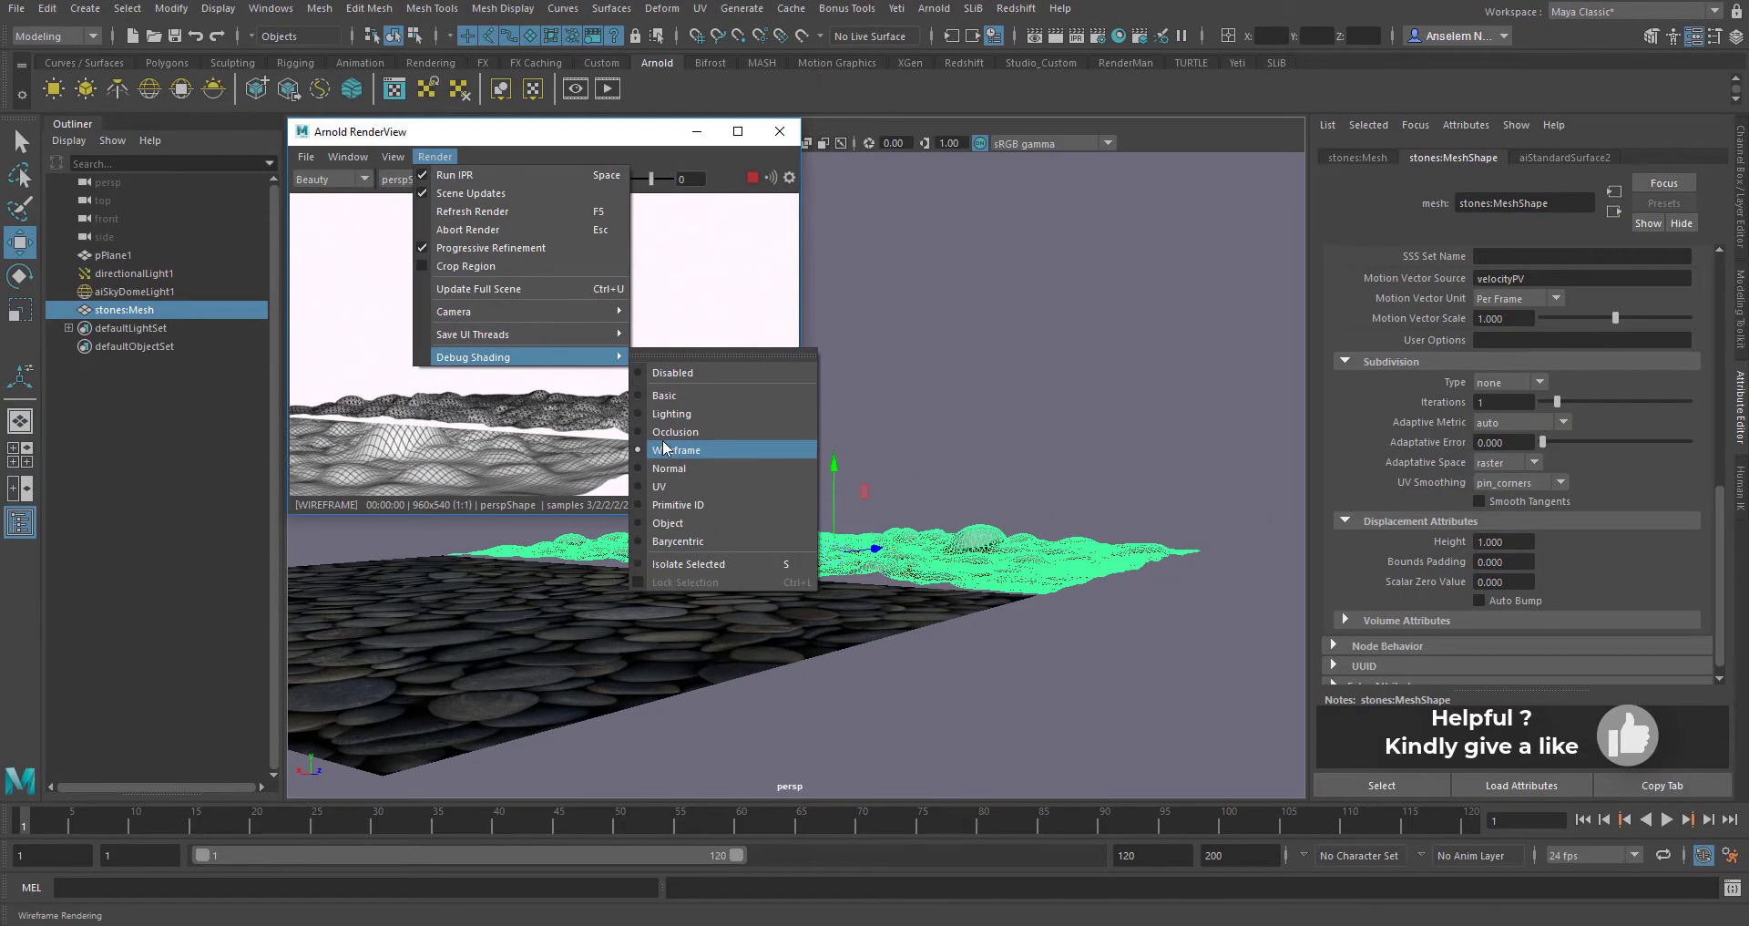
left_click(672, 373)
left_click(848, 564)
left_click_drag(848, 565, 898, 637, "alt")
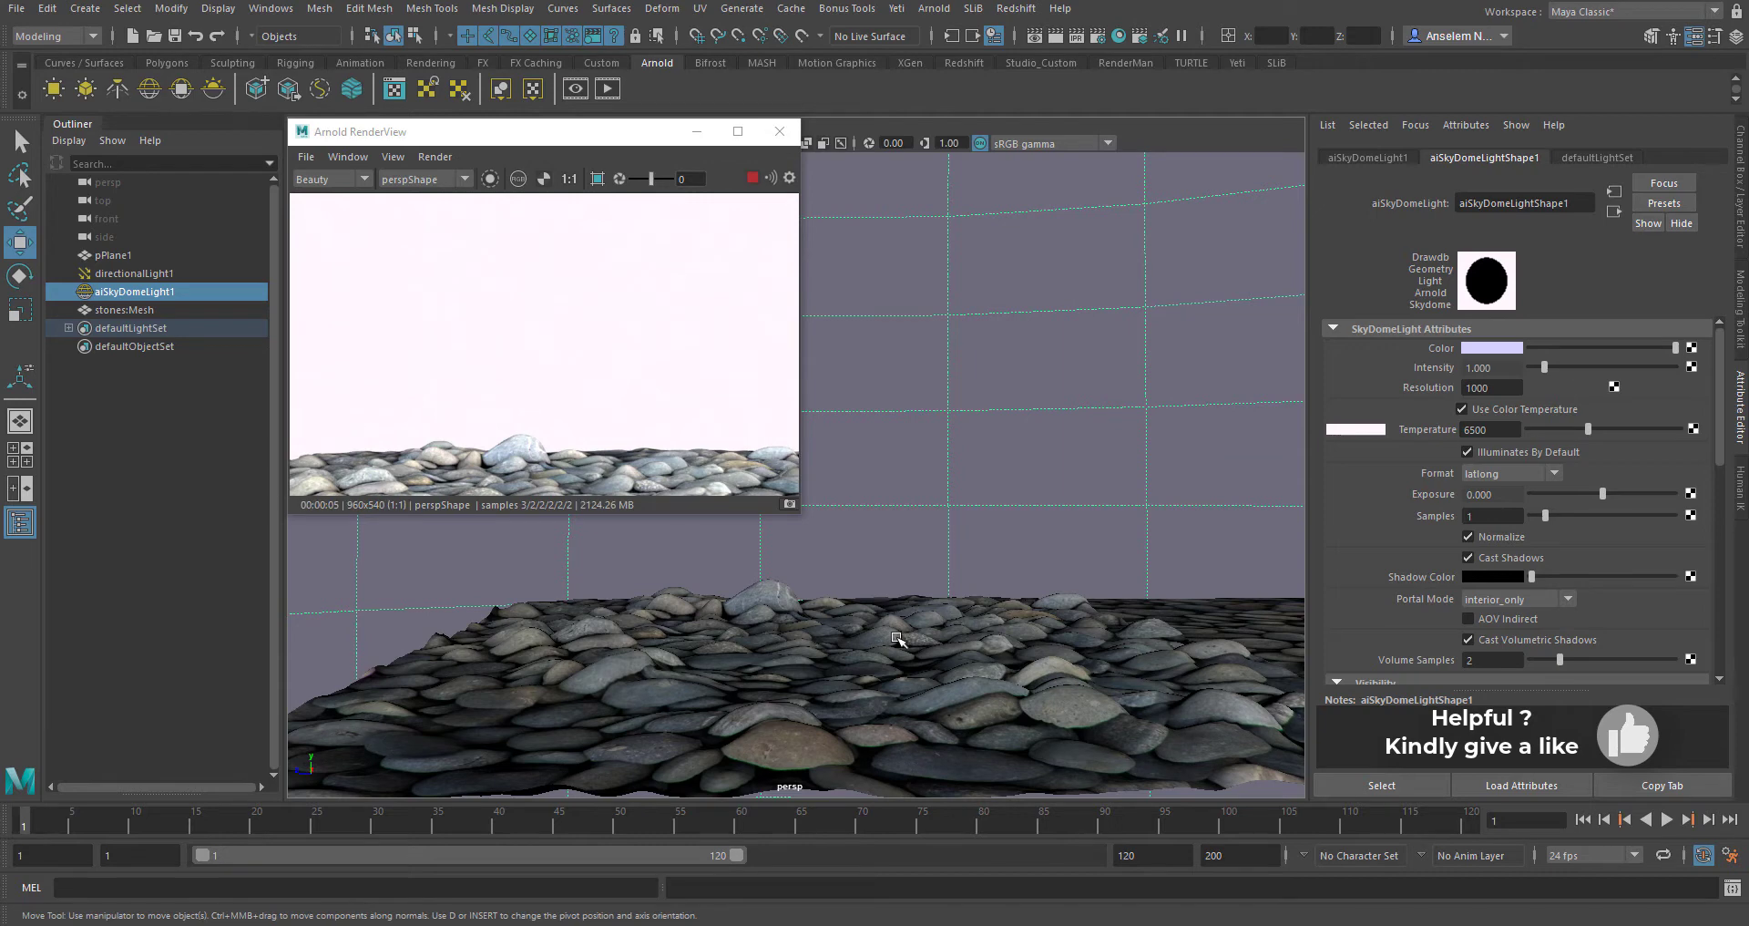
Delete the original displaced plane pPlane1.
left_click_drag(898, 638, 847, 627, "alt")
left_click(814, 623)
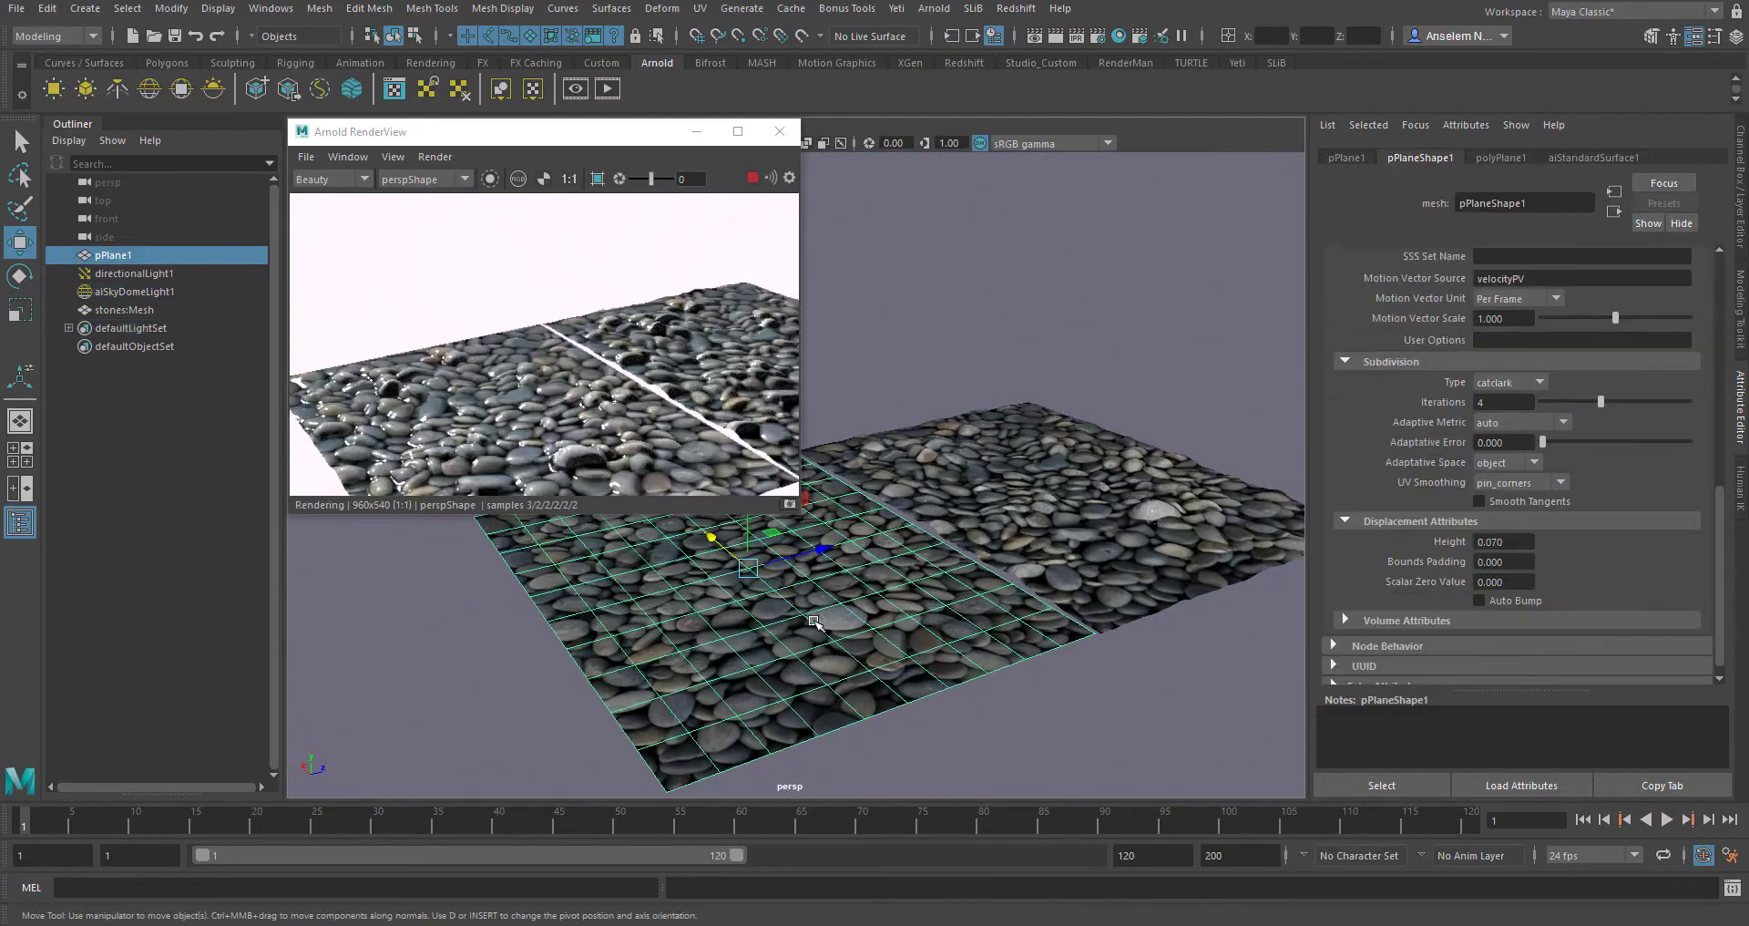
key("Delete")
Dolly, orbit and pan the camera to review the stones mesh at a low grazing angle.
right_click_drag(981, 538, 1026, 606, "alt")
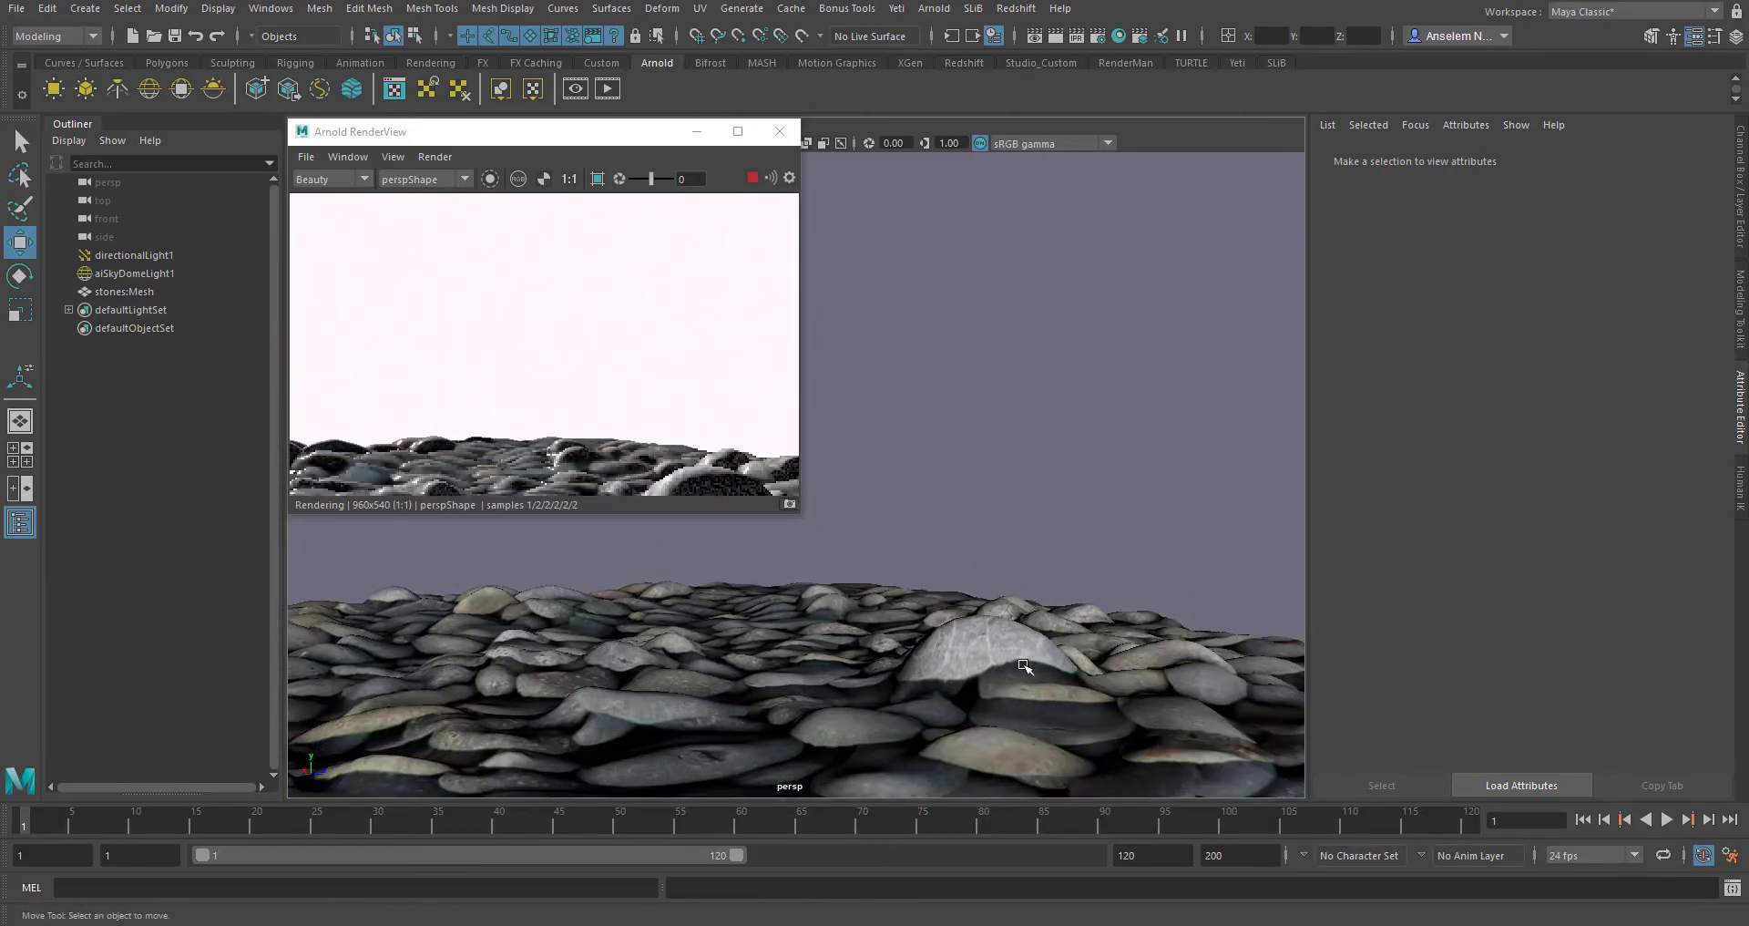
left_click_drag(1026, 606, 863, 654, "alt")
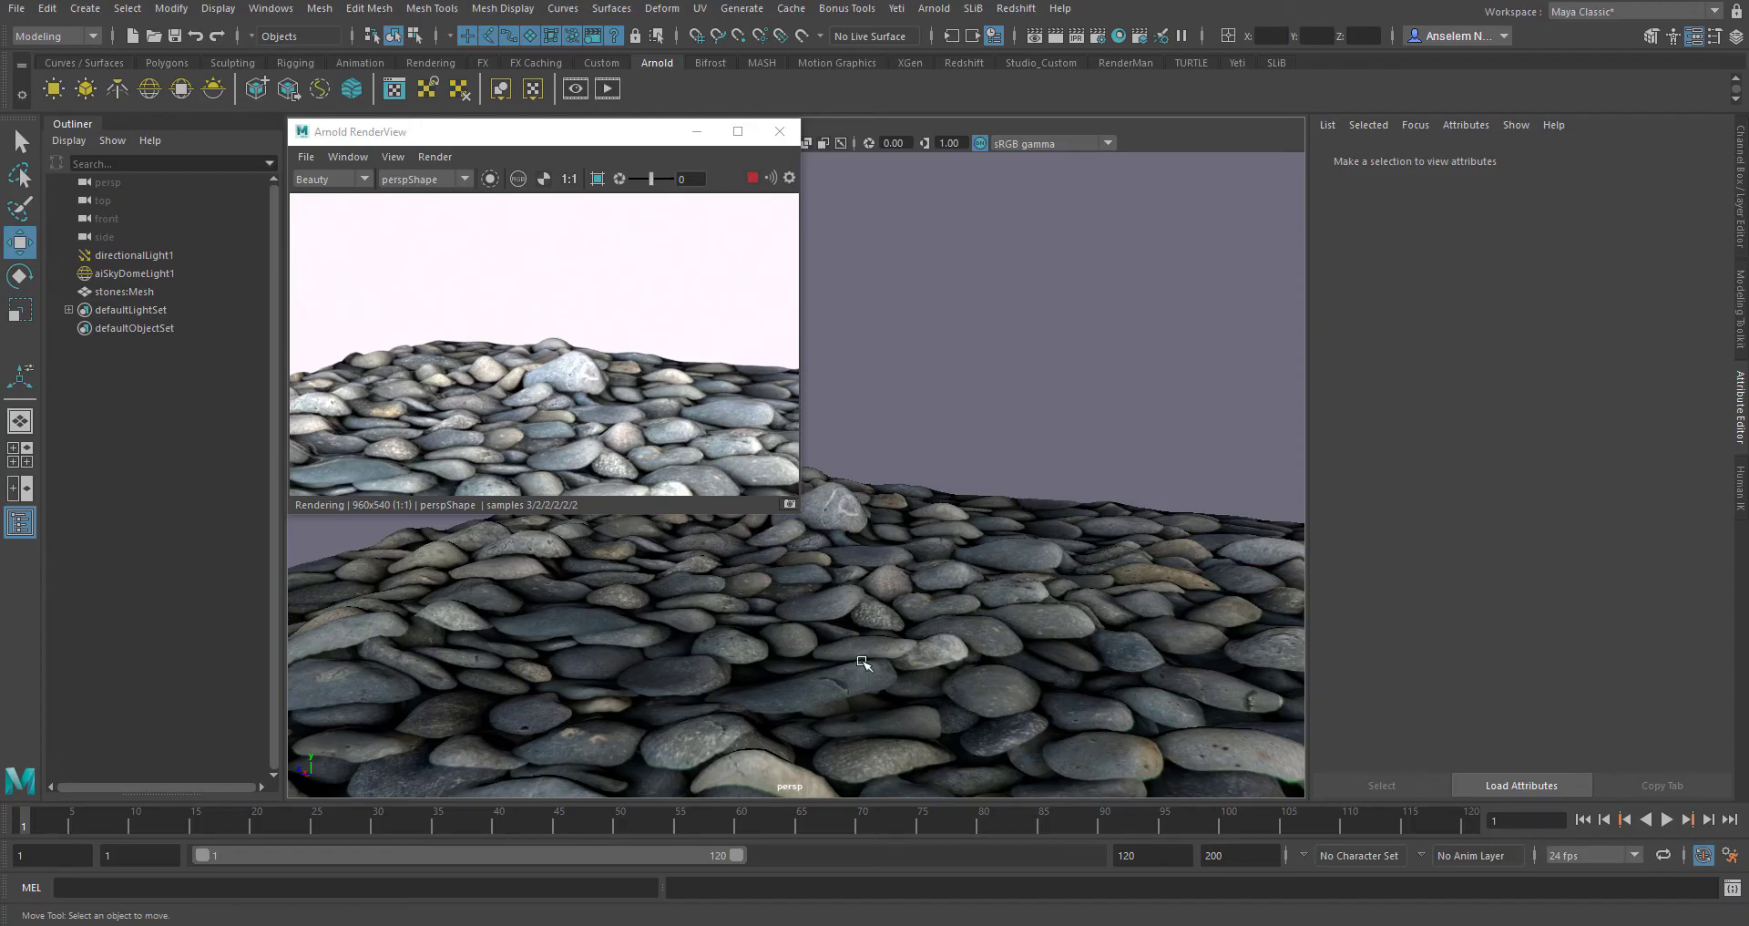
scroll(816, 615, "down", 5)
left_click_drag(816, 613, 531, 637, "alt")
middle_click_drag(531, 637, 896, 699, "alt")
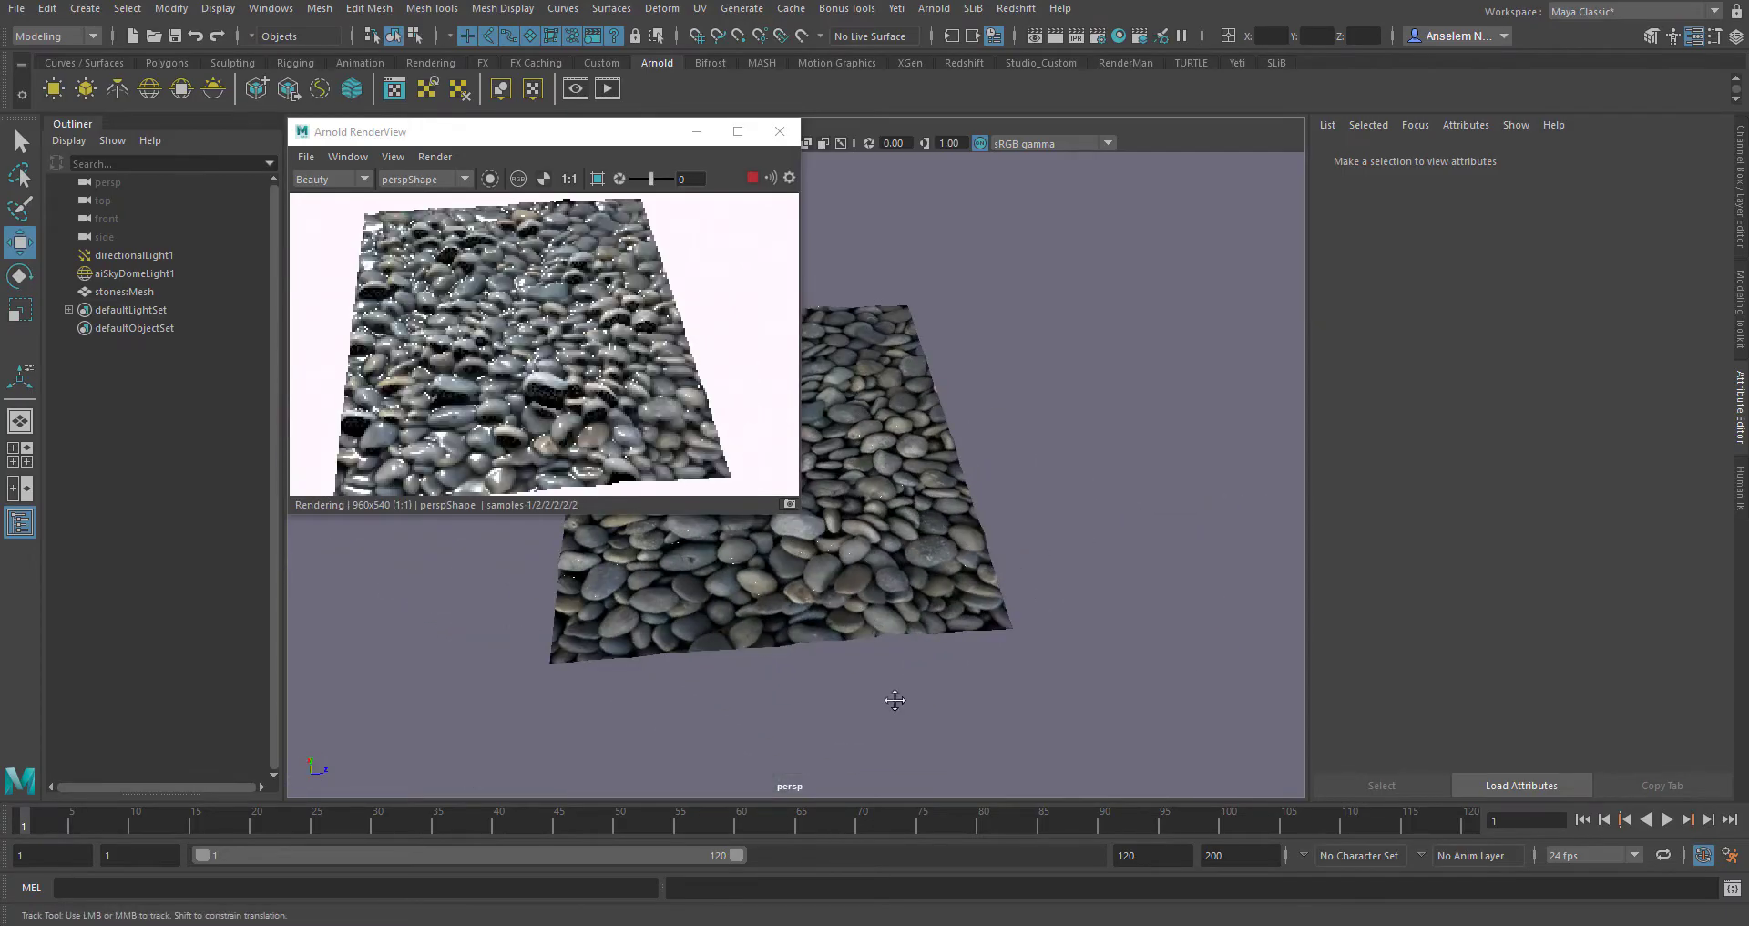
left_click_drag(896, 700, 961, 579, "alt")
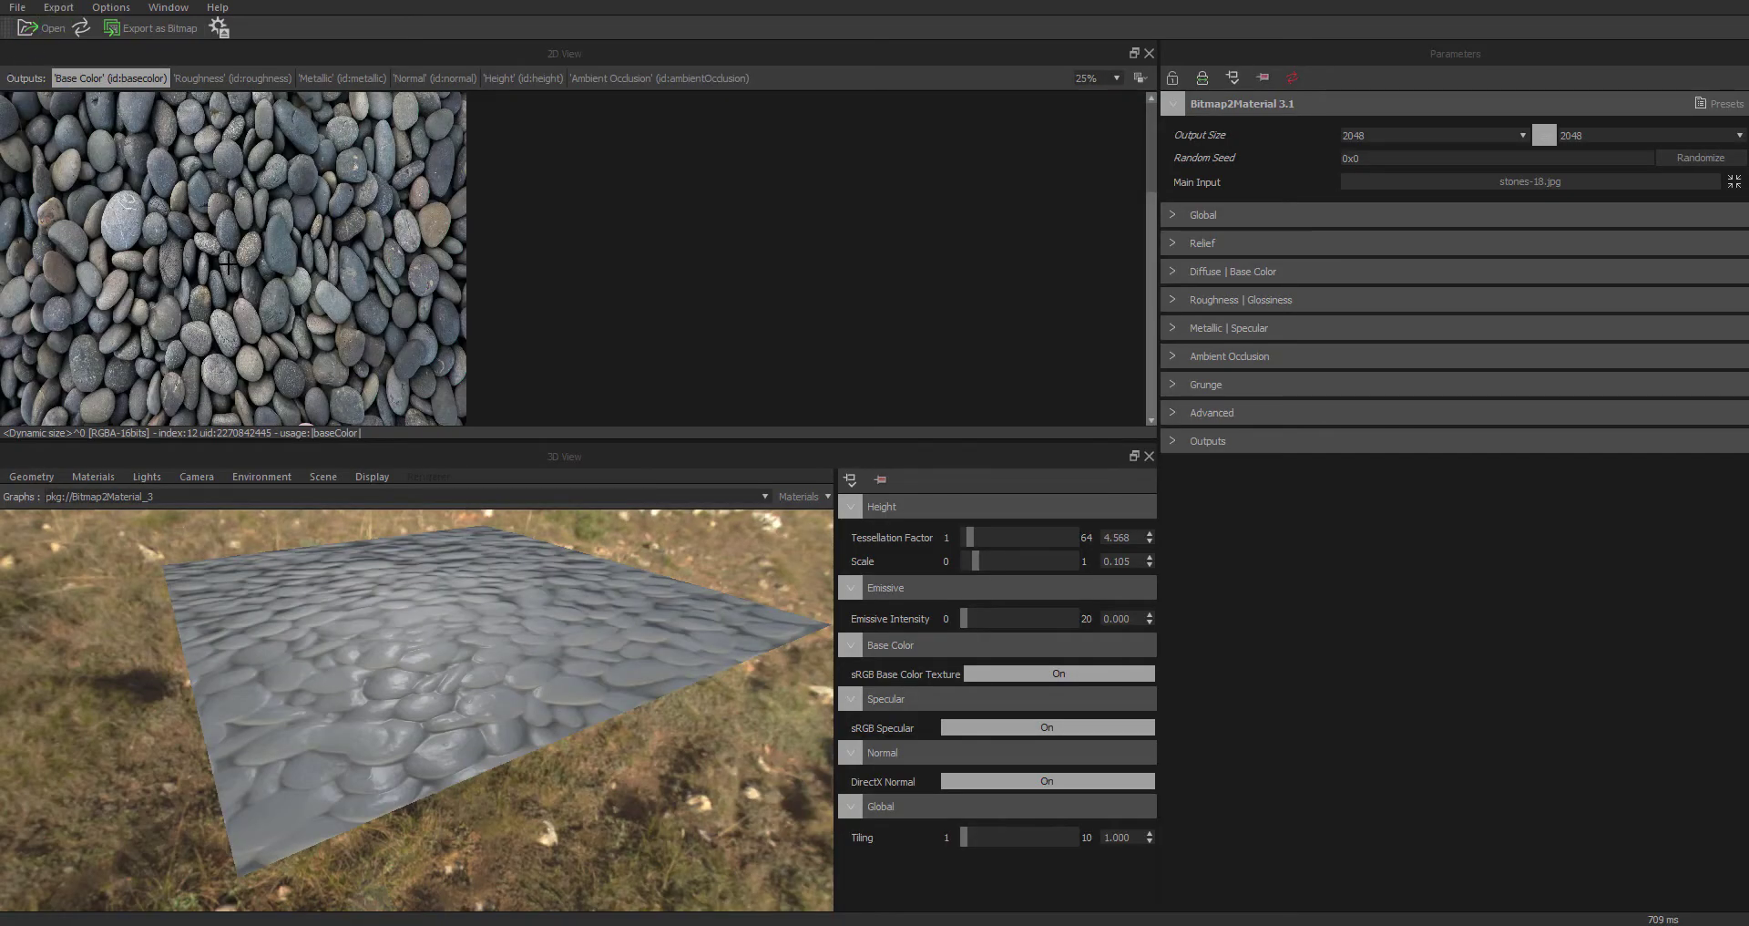
left_click_drag(616, 658, 480, 663)
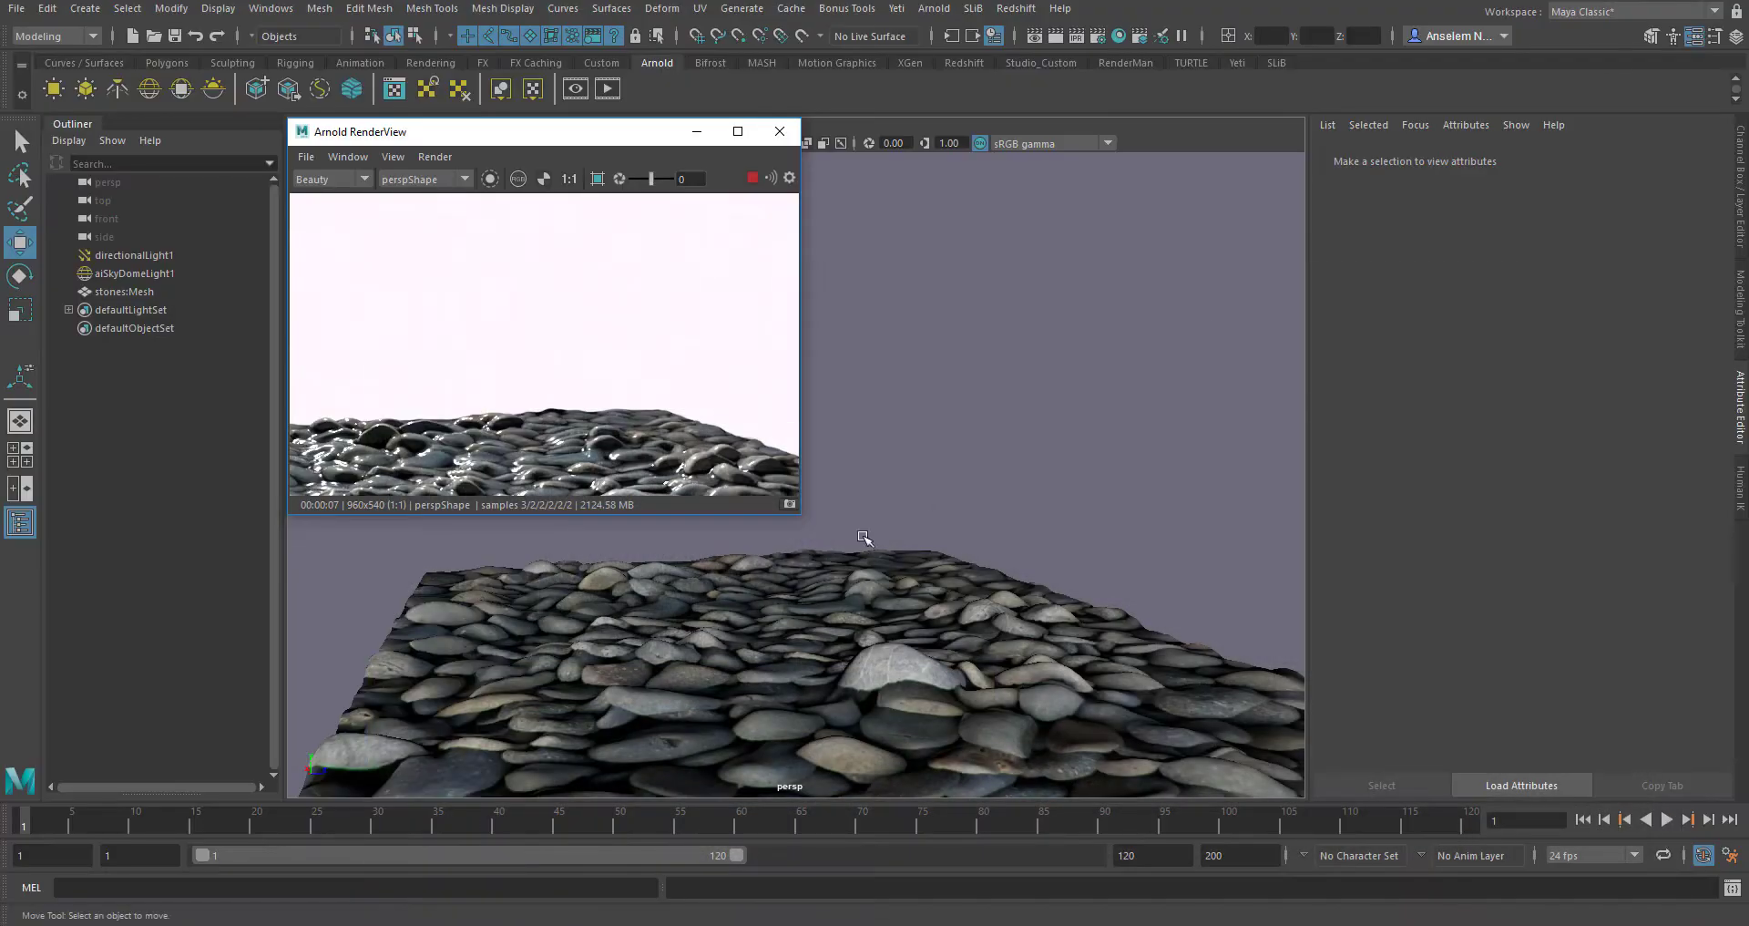
left_click_drag(862, 539, 880, 629, "alt")
right_click_drag(880, 628, 936, 599, "alt")
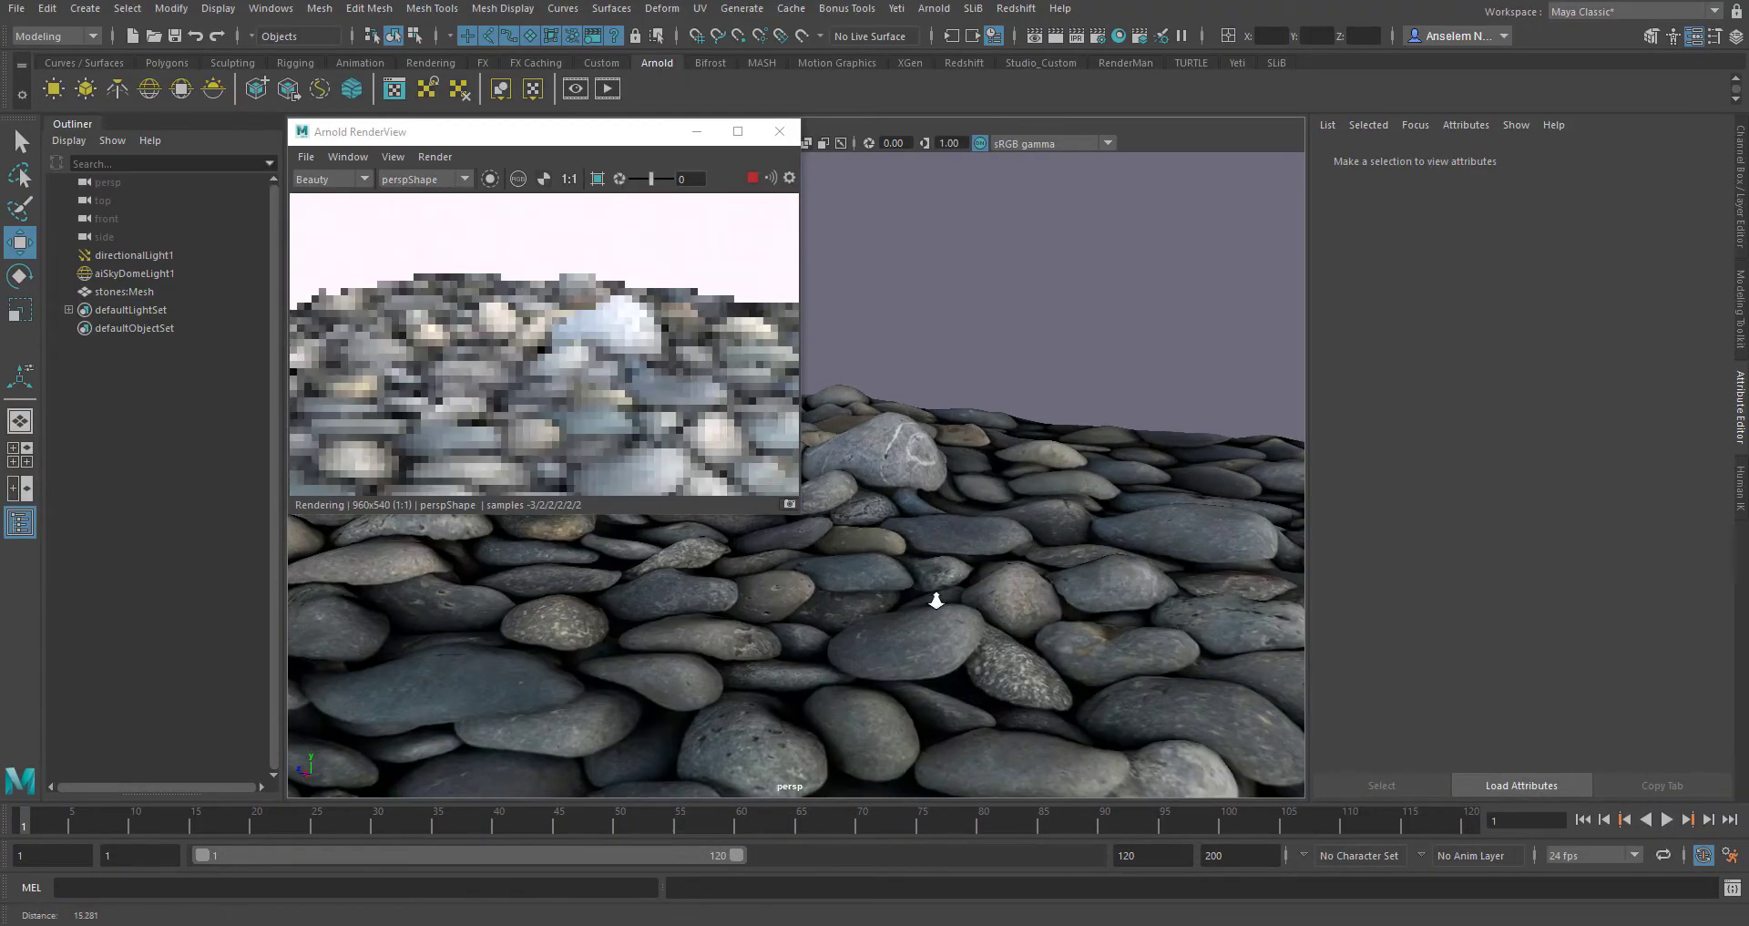